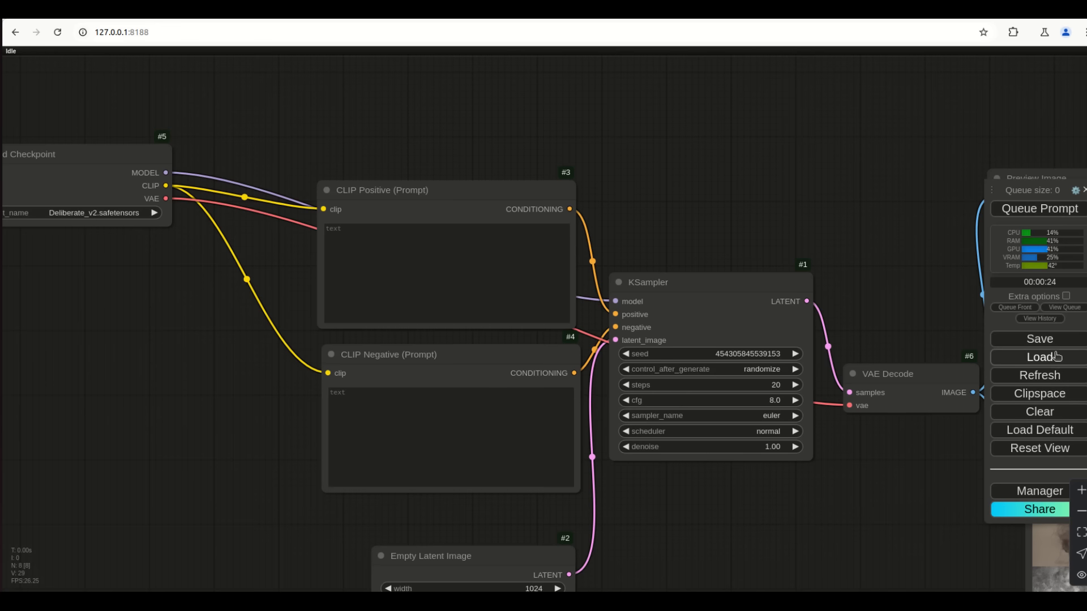
Clear the workflow and confirm the 'Clear workflow?' prompt so no nodes remain
left_click(1048, 412)
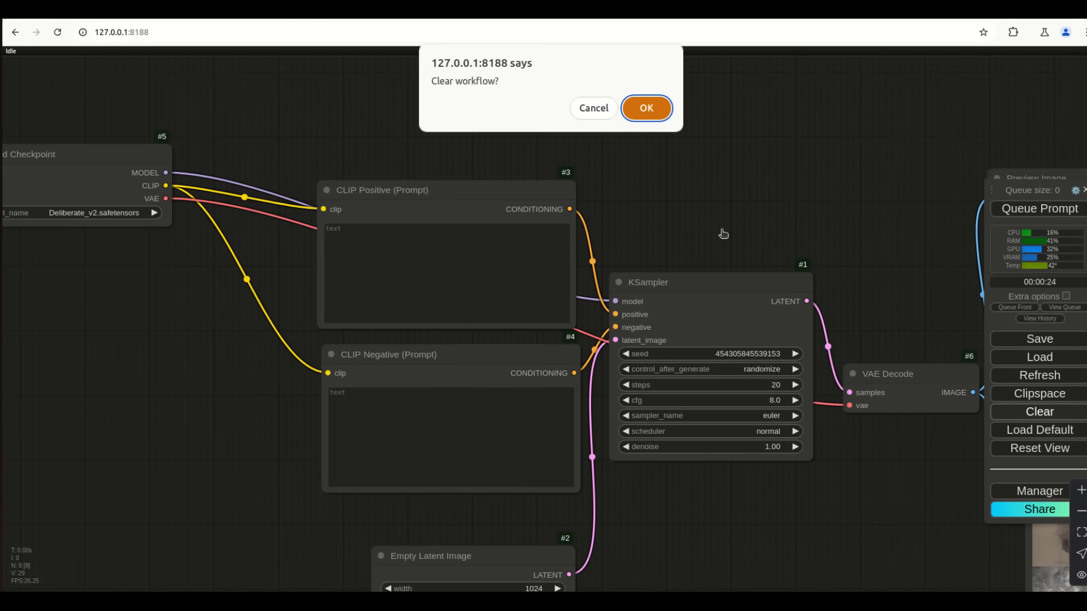
left_click(660, 114)
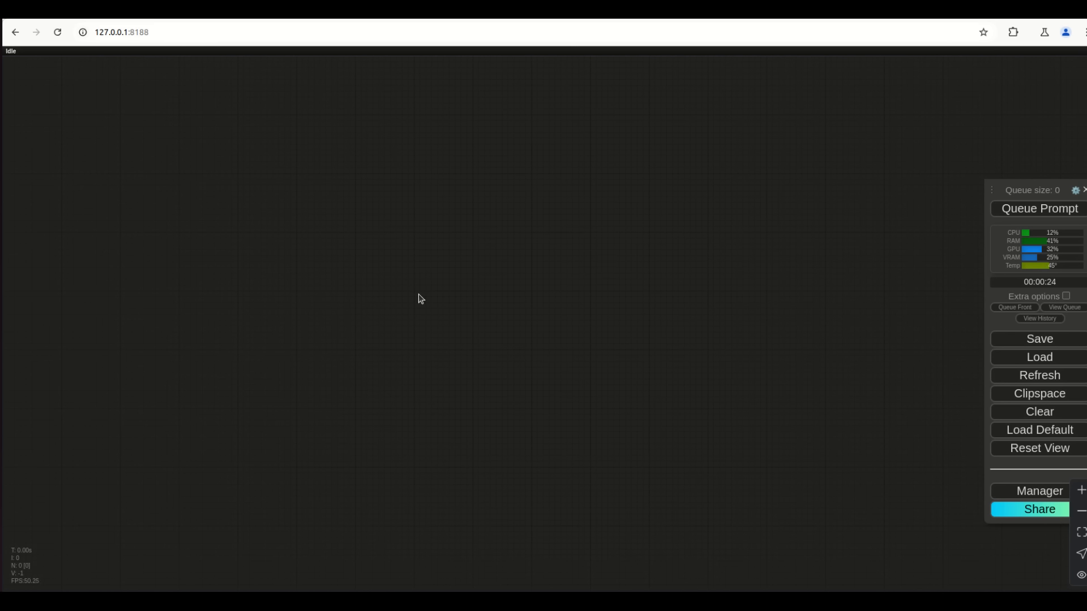
Add a KSampler node by searching 'ks' on the canvas, and zoom in on it
double_click(453, 274)
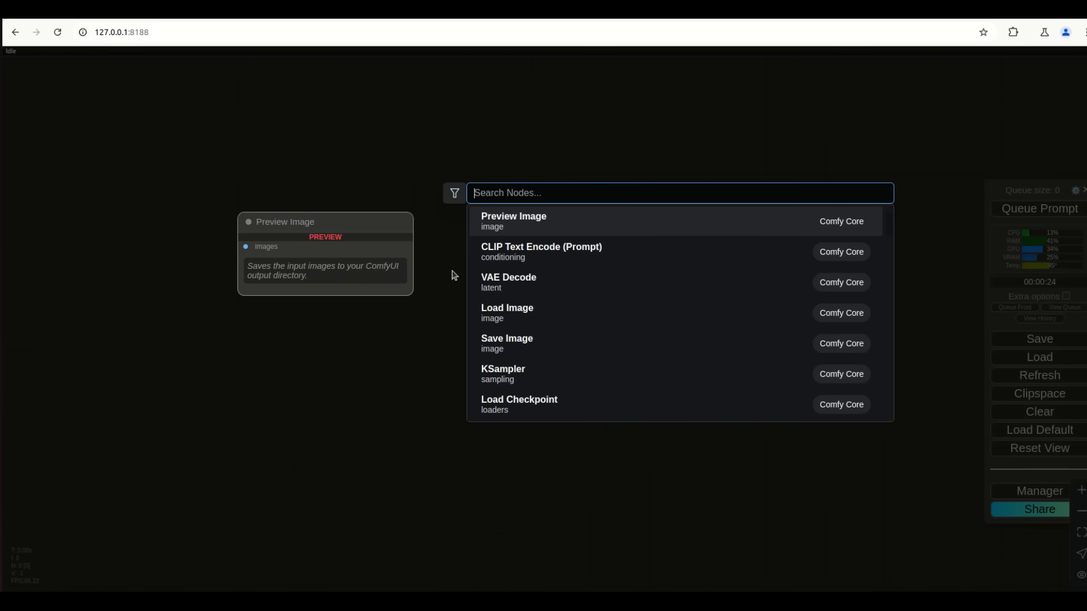
type("ks")
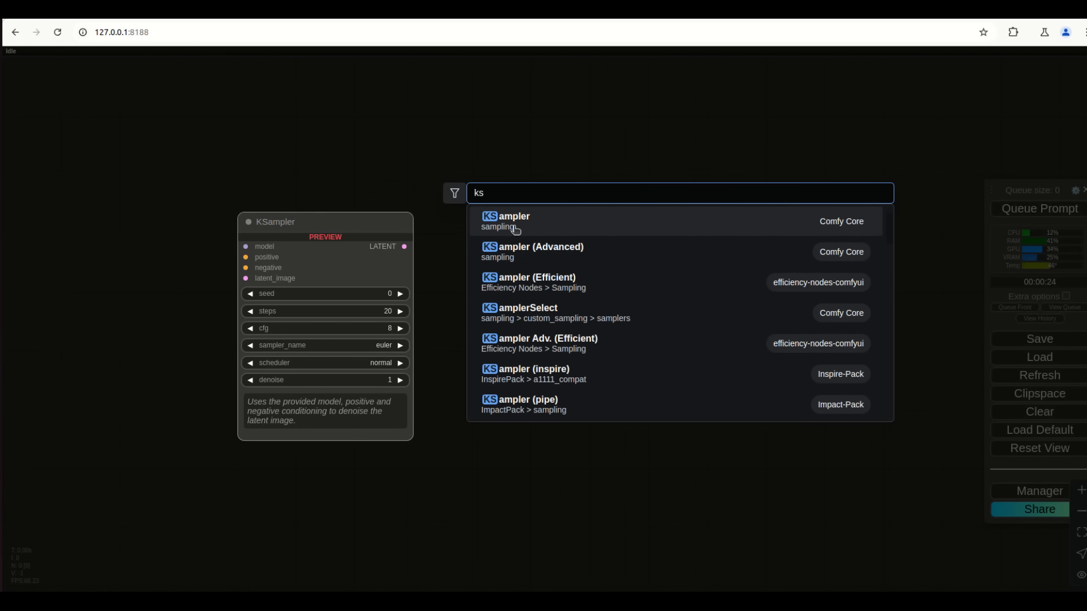
left_click(516, 228)
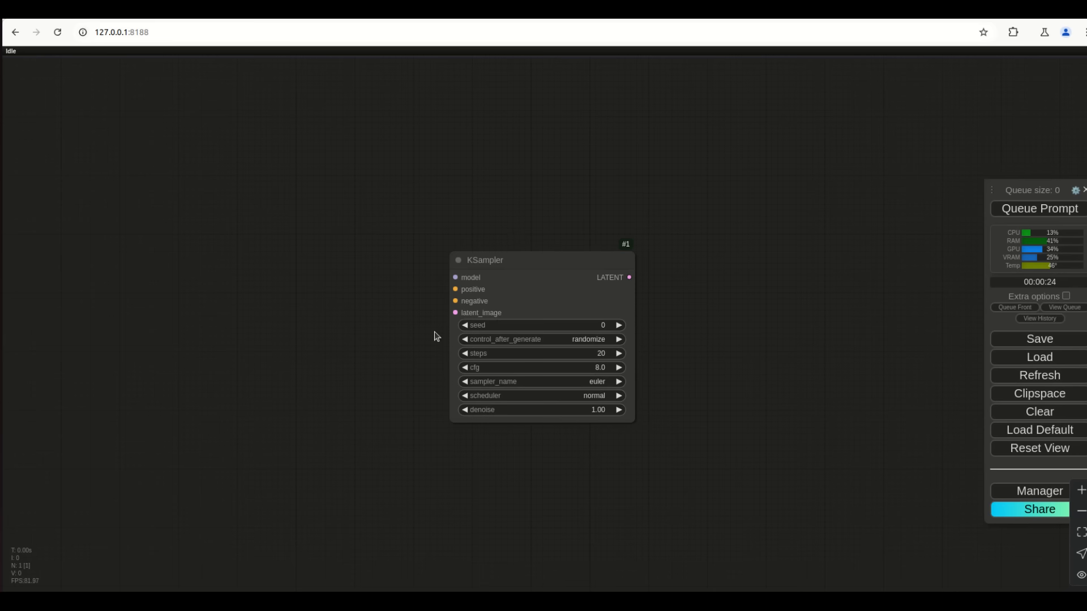
scroll(433, 337, "up", 4)
scroll(433, 337, "up", 1)
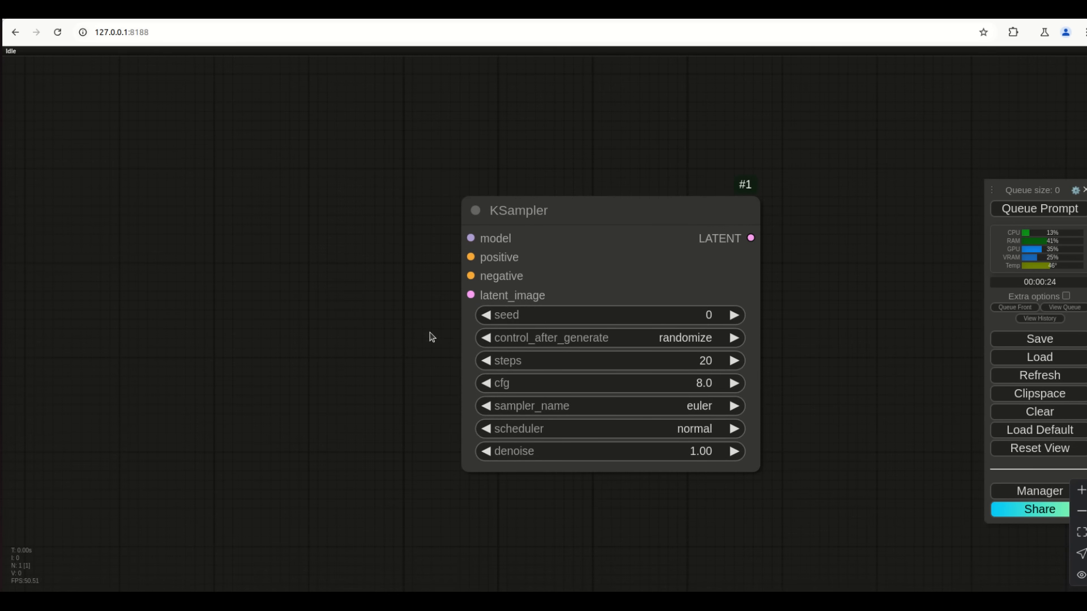
Center the KSampler and show the control_after_generate options for its seed
left_click_drag(646, 512, 583, 509)
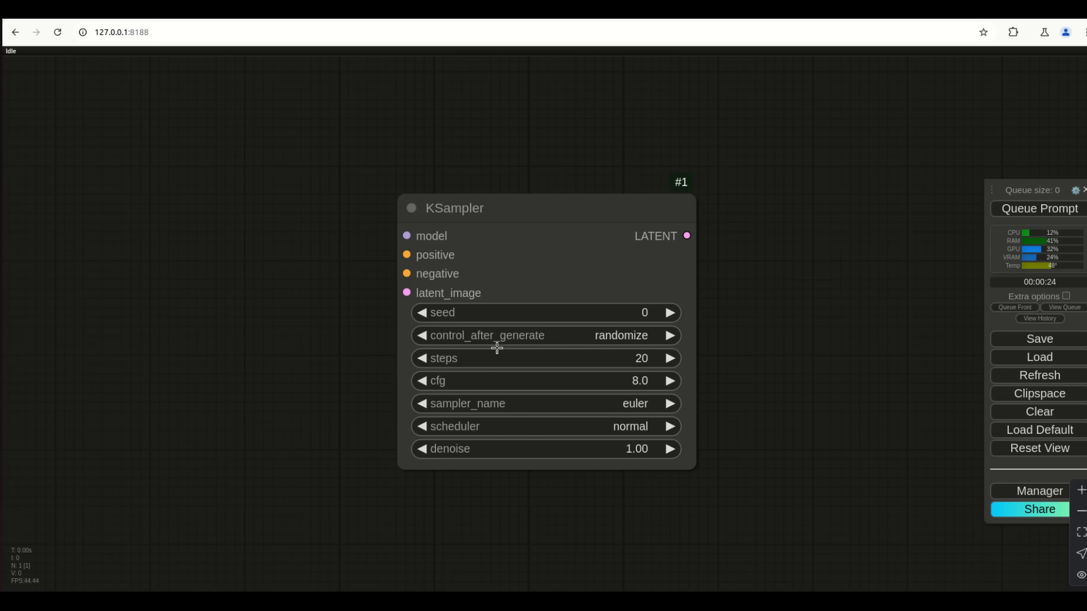
left_click(633, 341)
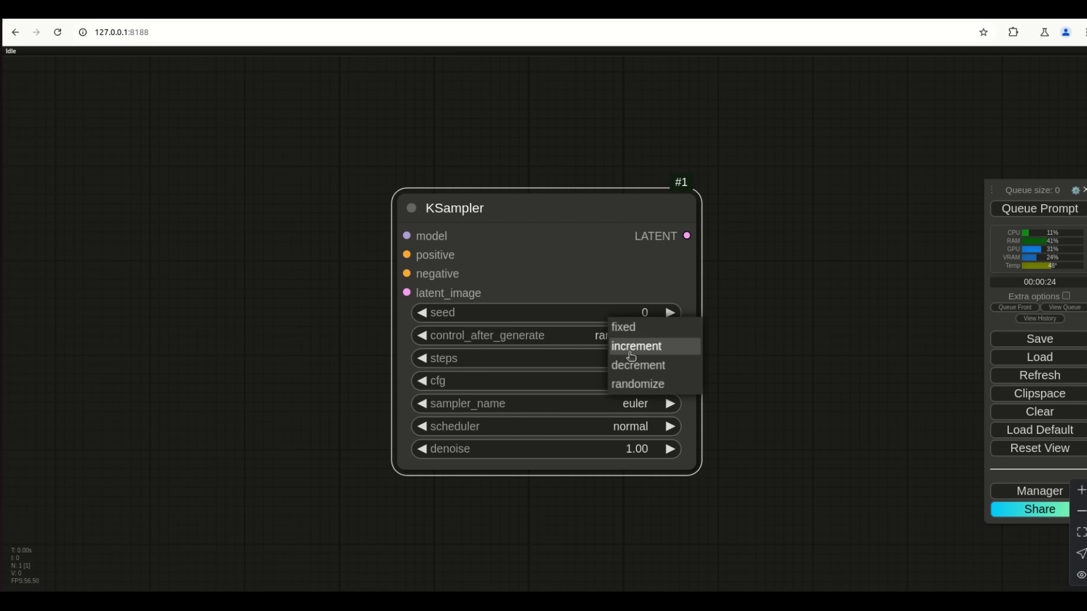
Keep control_after_generate on randomize, closing its option list
left_click(653, 387)
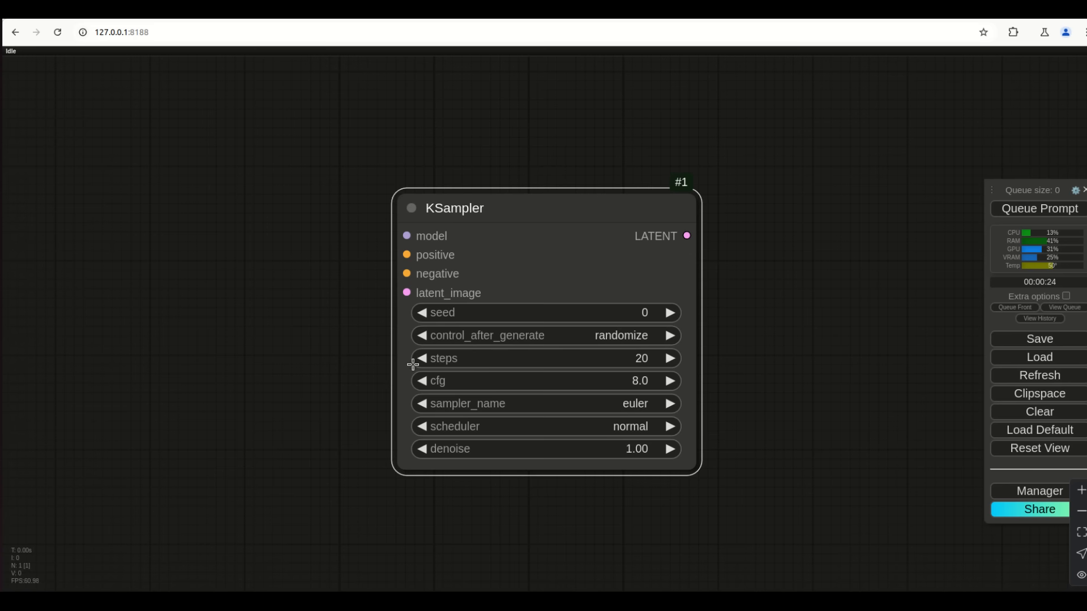
mouse_move(411, 382)
left_click(642, 409)
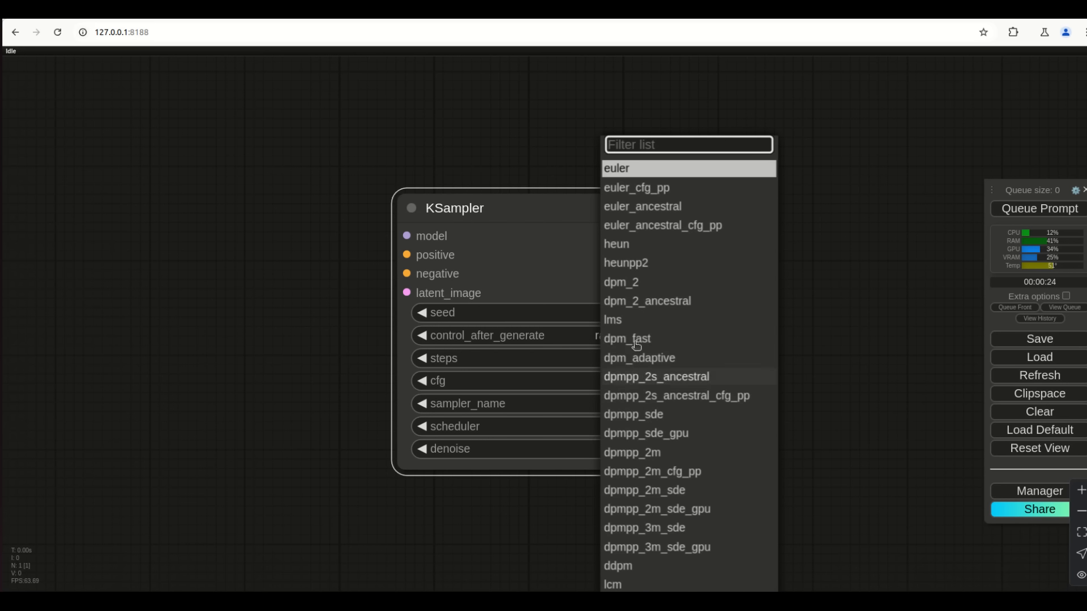
scroll(646, 430, "up", 1)
scroll(647, 447, "down", 3)
scroll(647, 447, "down", 1)
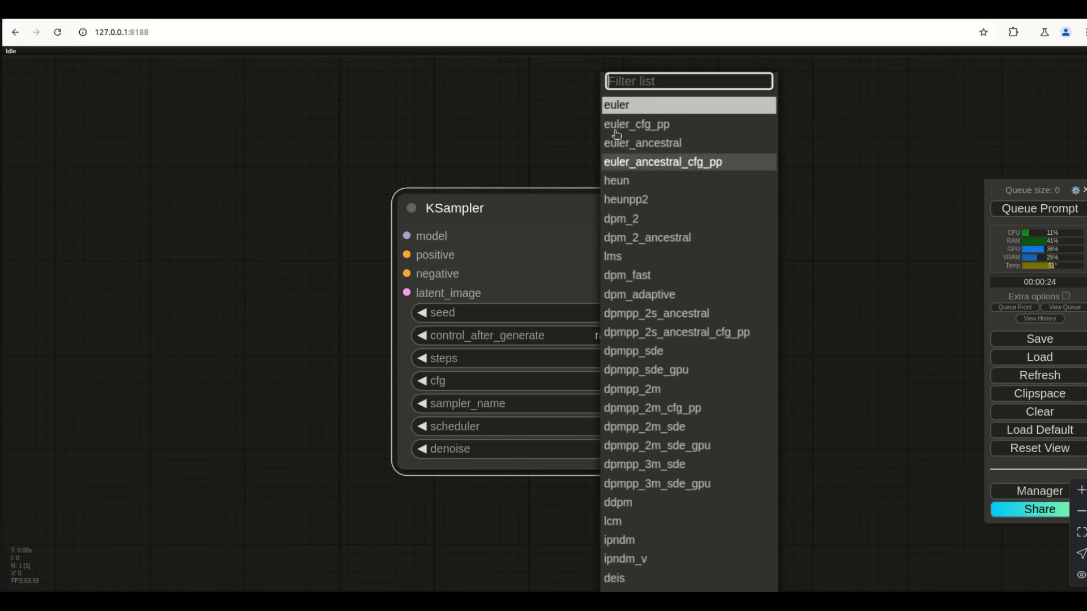
scroll(637, 447, "up", 1)
scroll(636, 447, "down", 5)
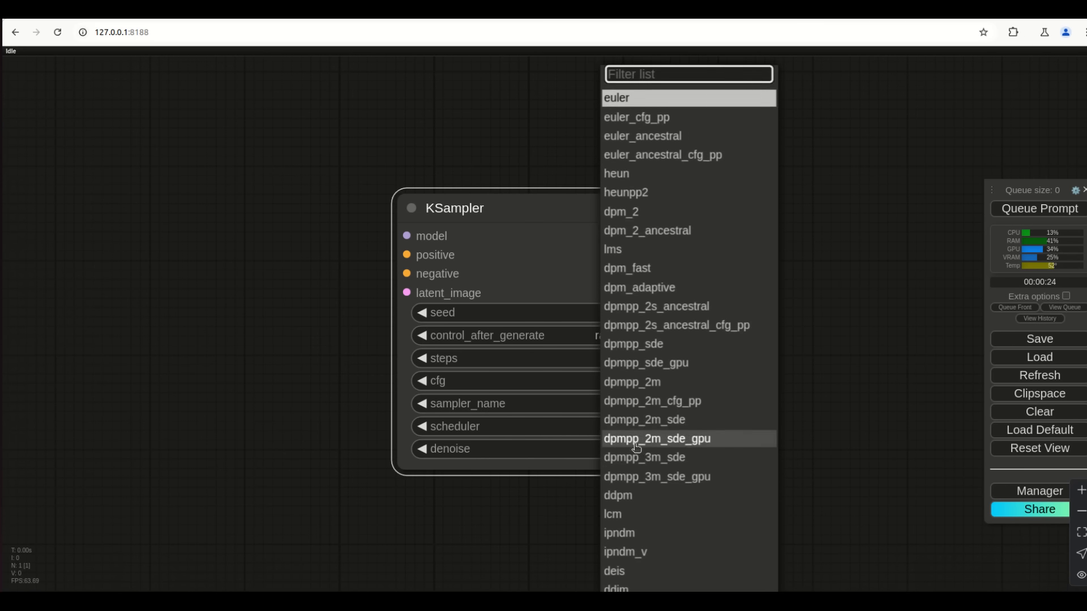
scroll(633, 459, "down", 1)
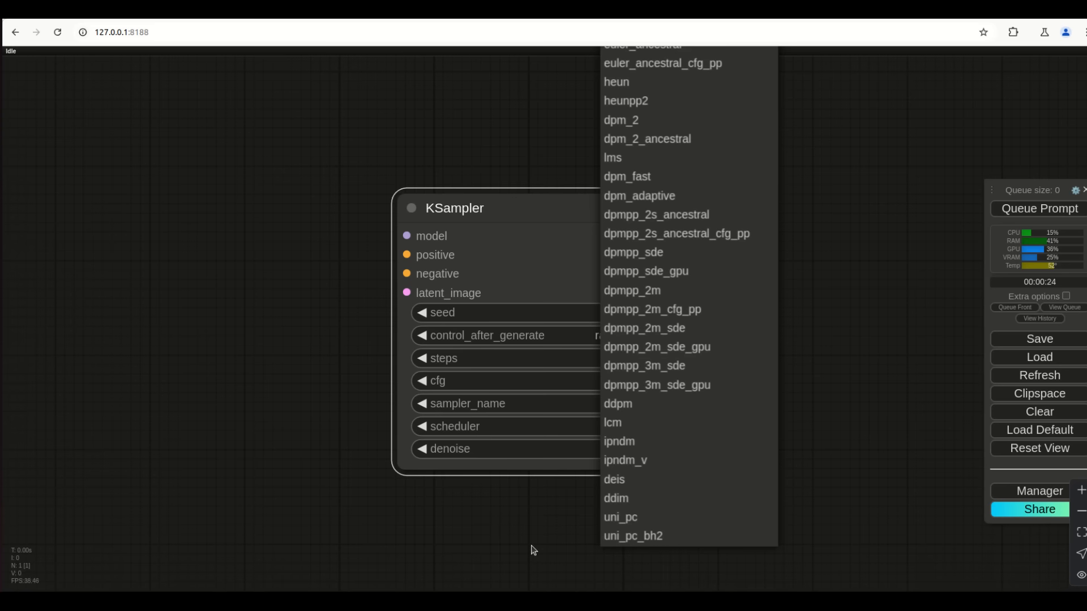
left_click(330, 445)
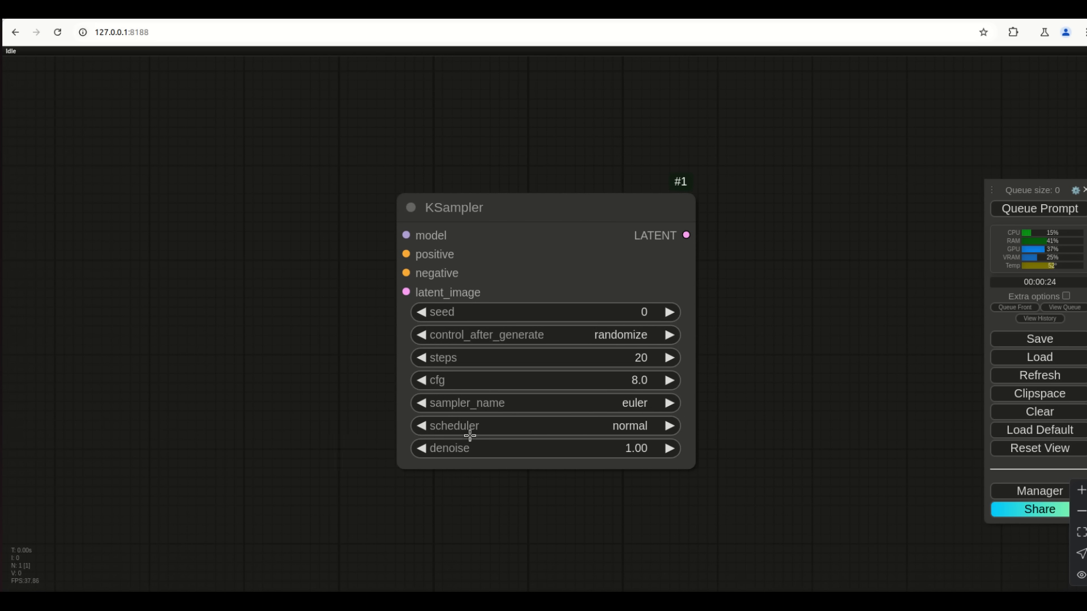
Glance at the scheduler options, leaving normal selected, and bring up the sampler_name choices
left_click(644, 429)
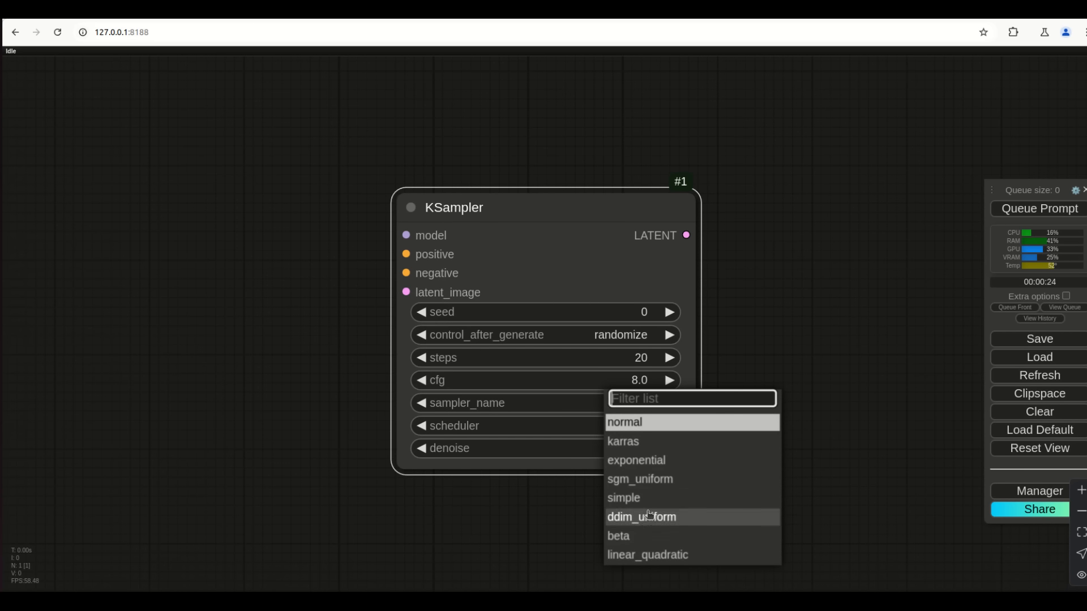
left_click(477, 514)
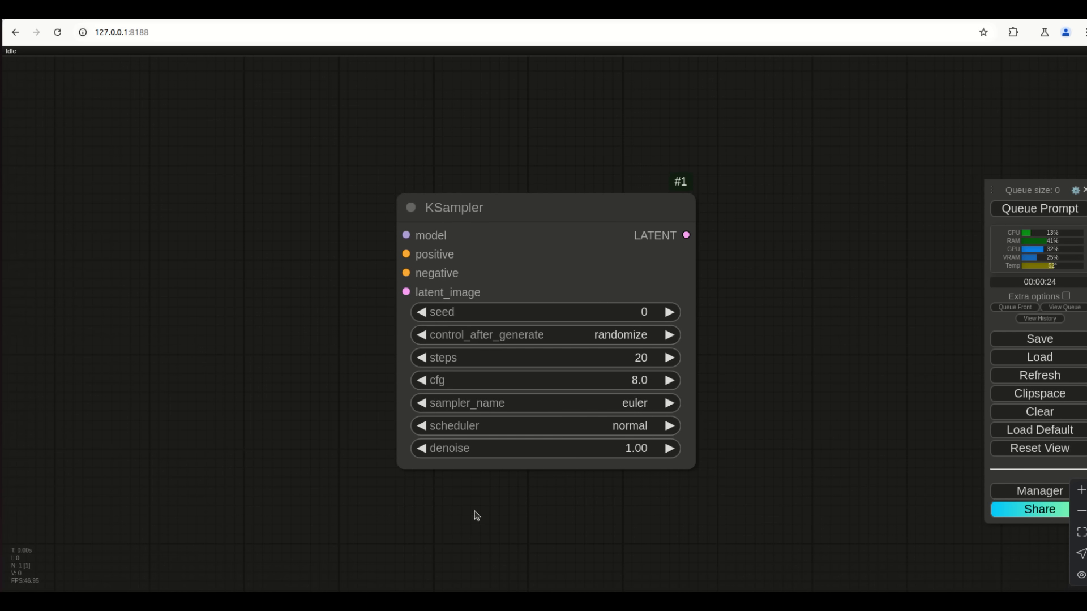
left_click(633, 405)
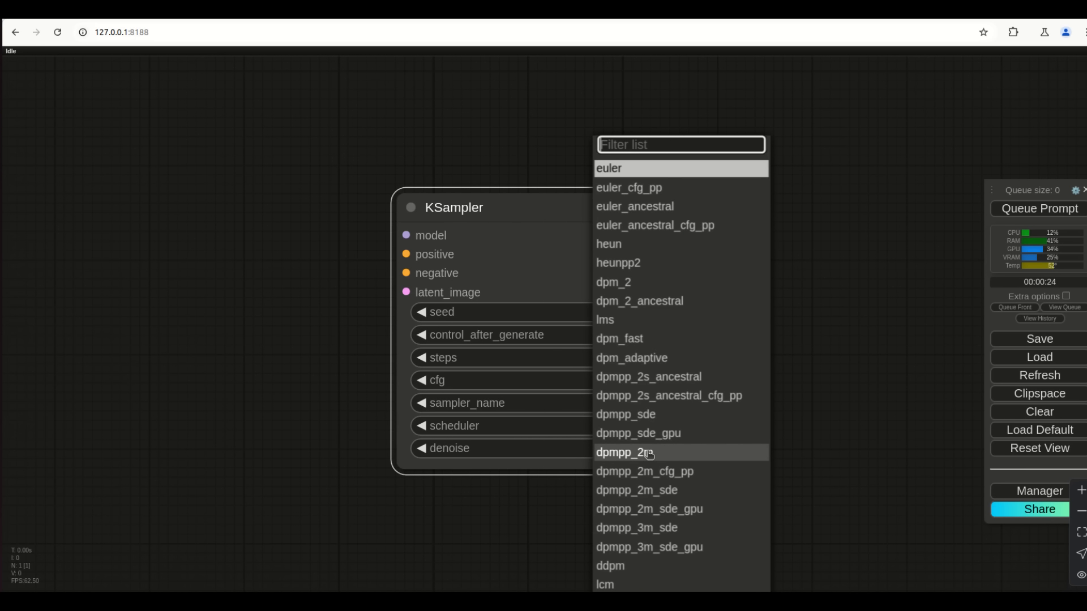
Try the dpmpp_2m_sde sampler with the karras scheduler
left_click(651, 496)
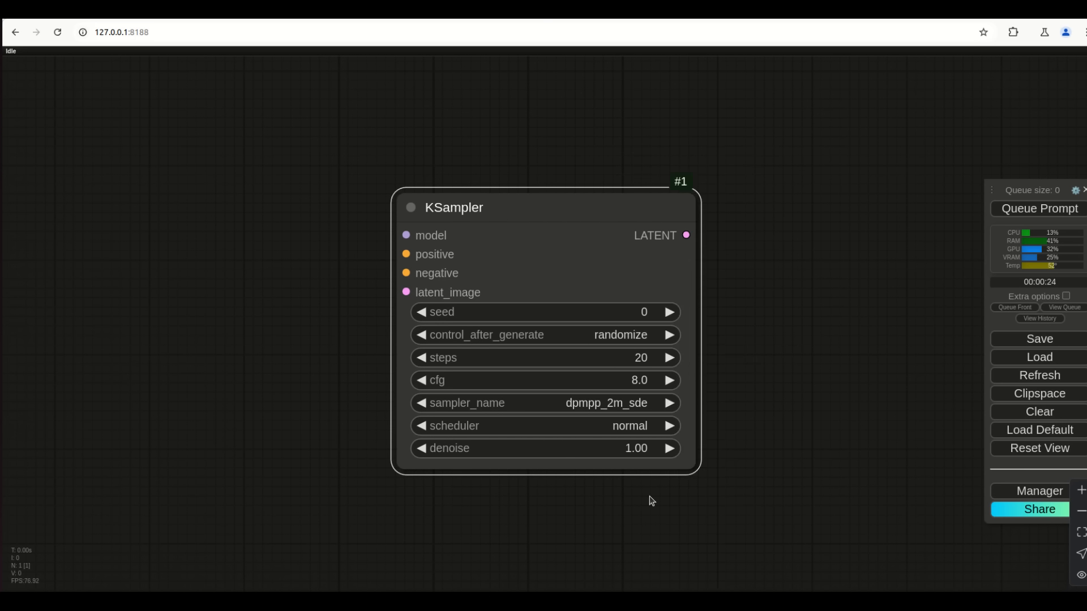
left_click(654, 426)
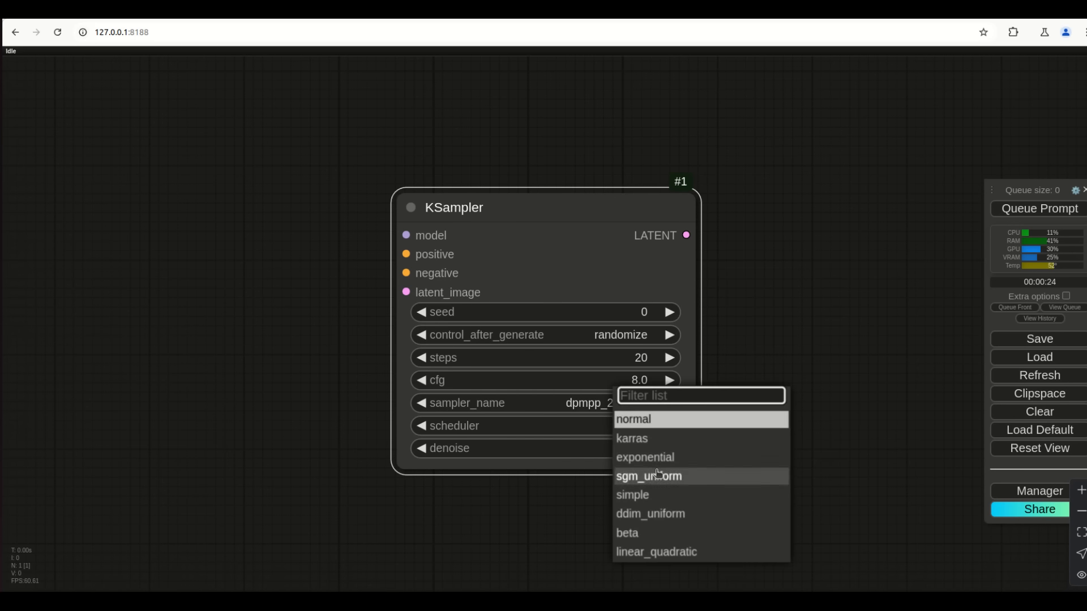
left_click(657, 440)
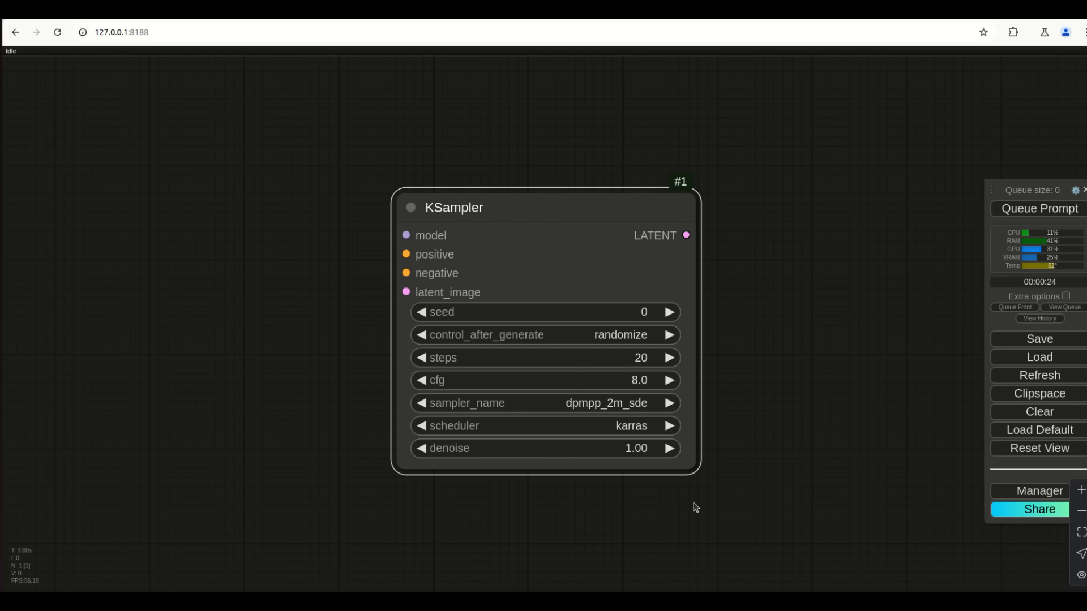
Switch back to euler, trying the simple and karras schedulers before returning to normal
left_click(640, 407)
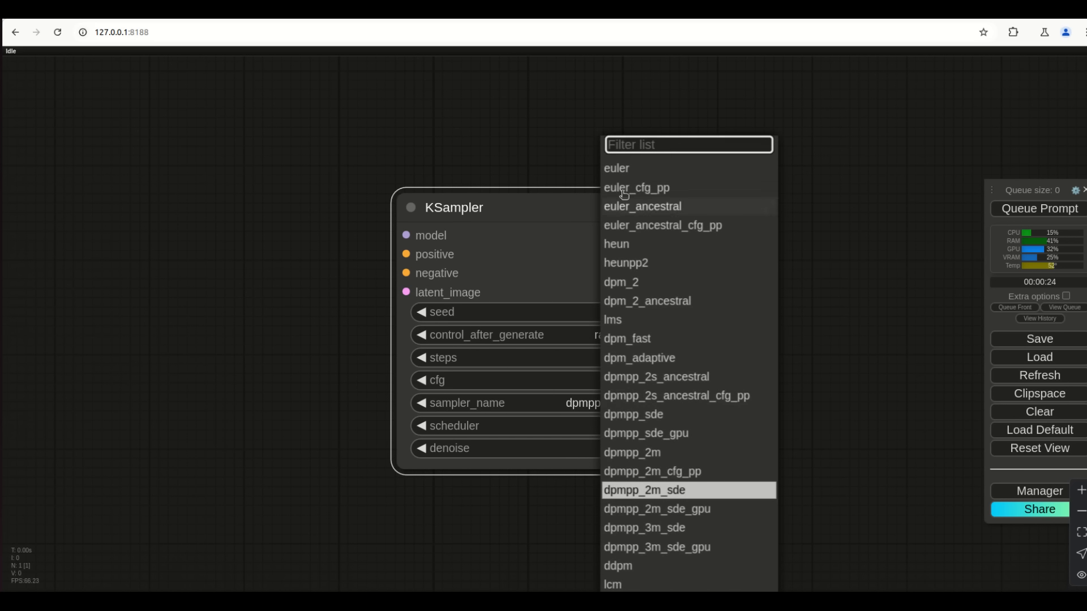
left_click(617, 168)
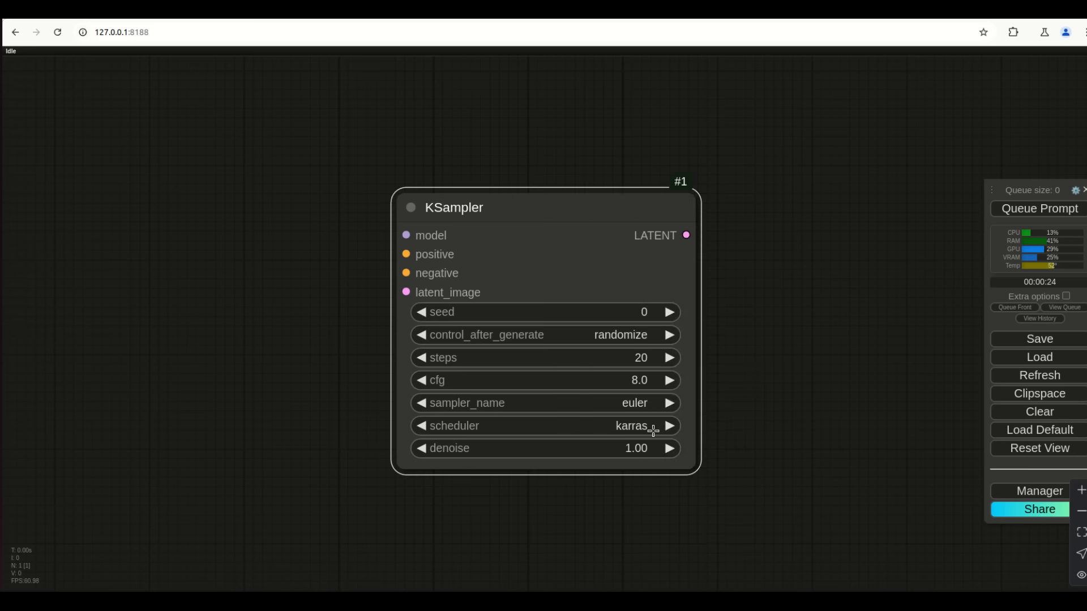
left_click(653, 431)
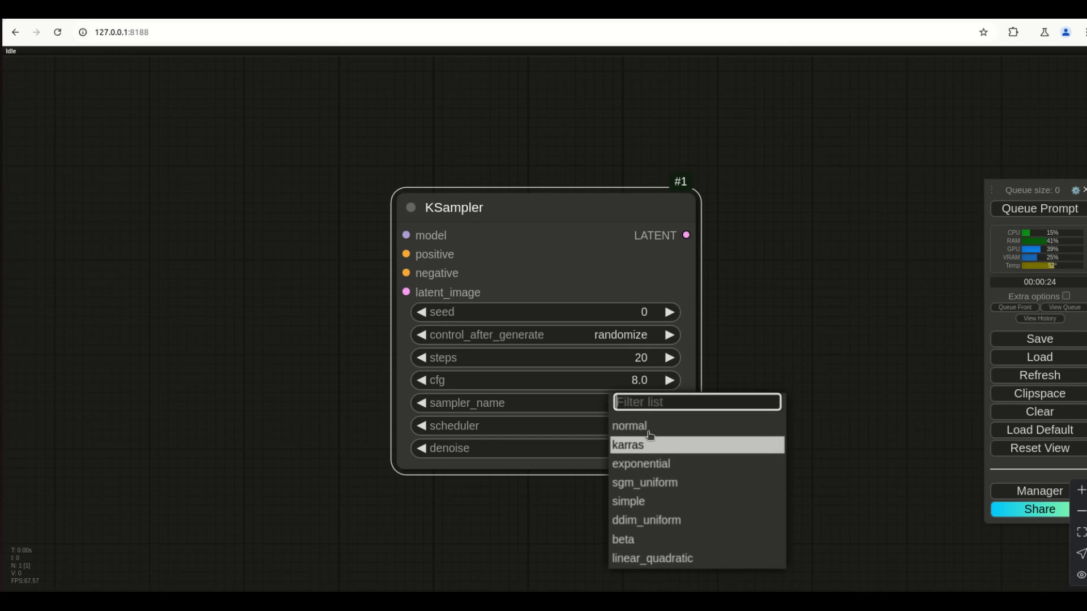
left_click(641, 502)
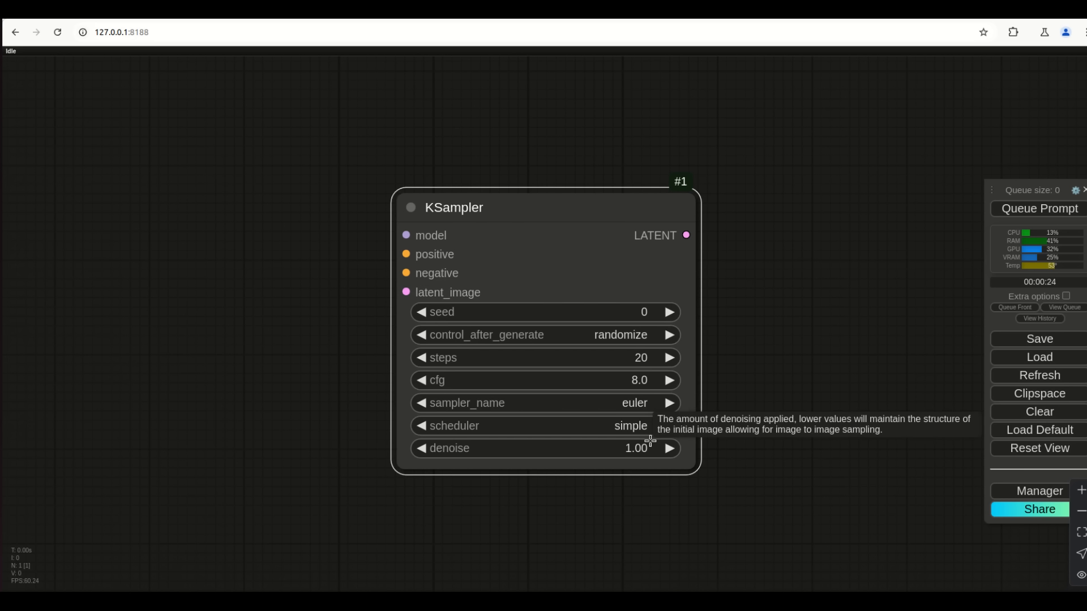
left_click(616, 429)
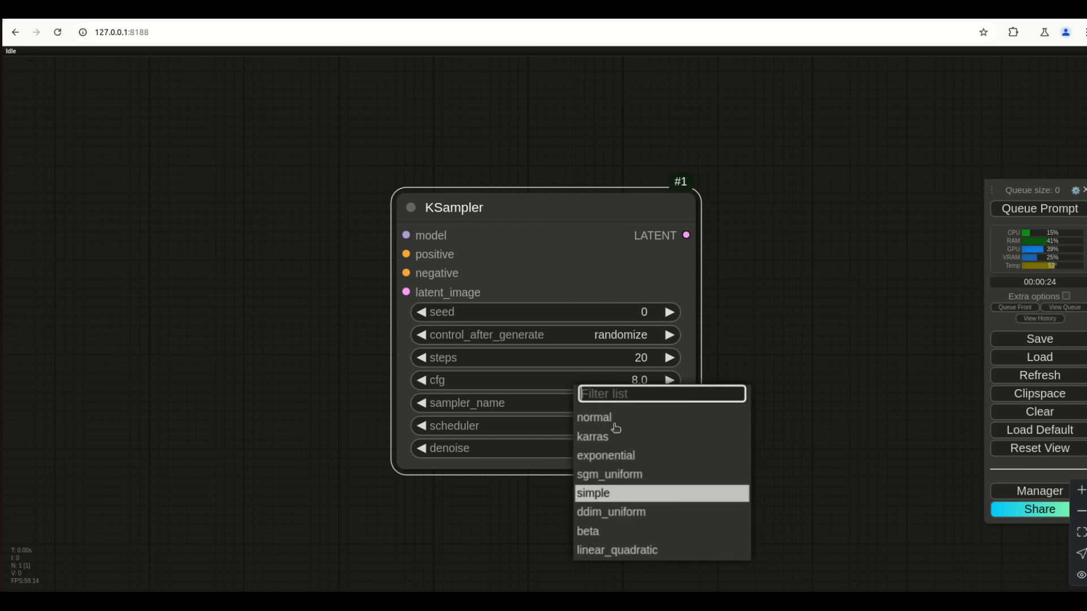
left_click(633, 437)
left_click(636, 430)
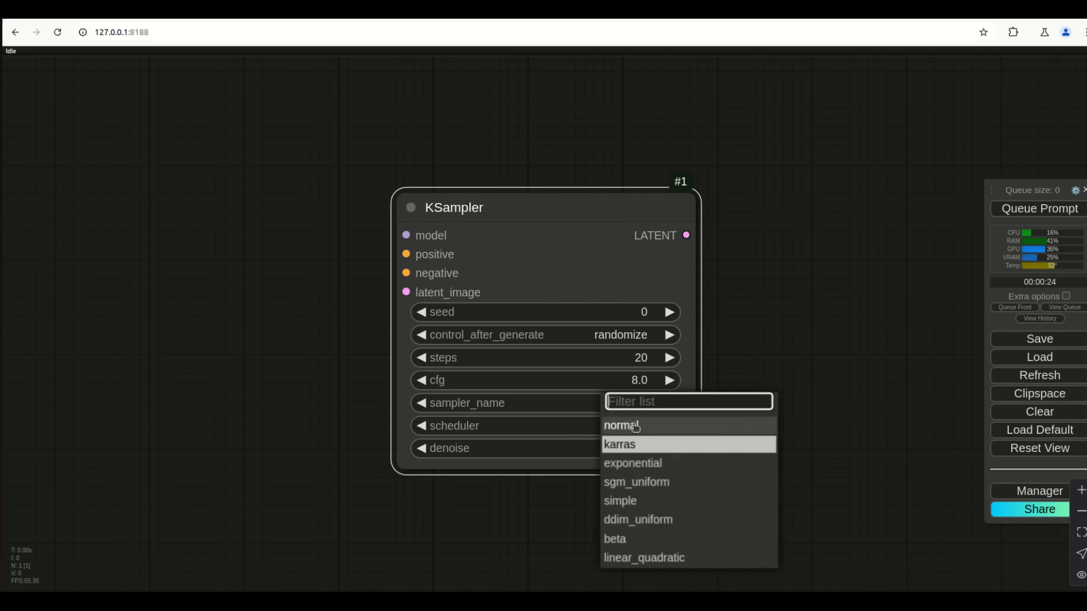
left_click(635, 426)
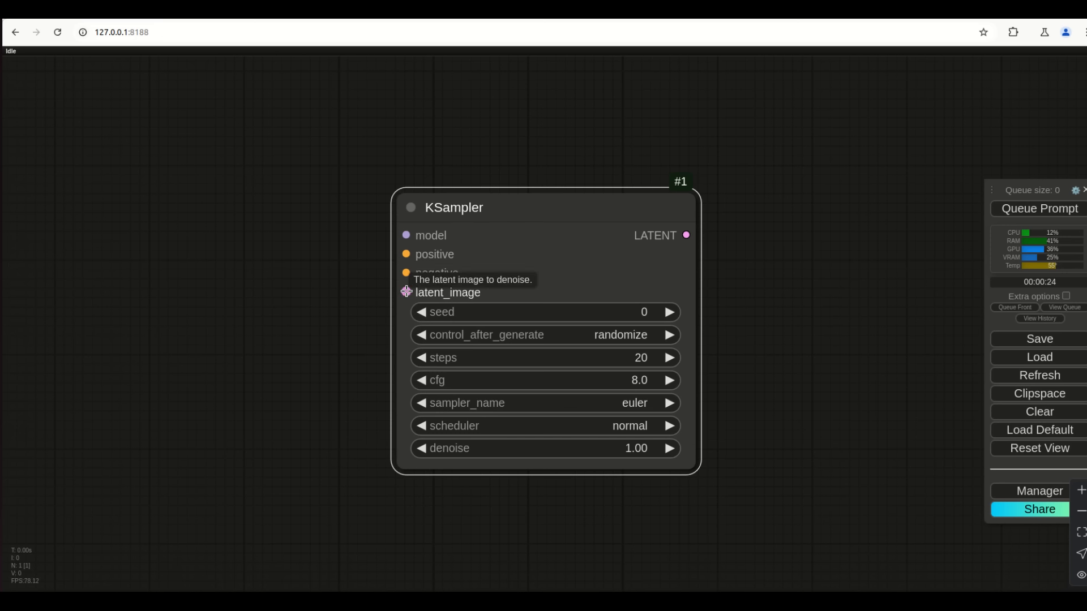
Add an Empty Latent Image node on the KSampler's latent_image input, placed beside the sampler
left_click_drag(405, 292, 247, 422)
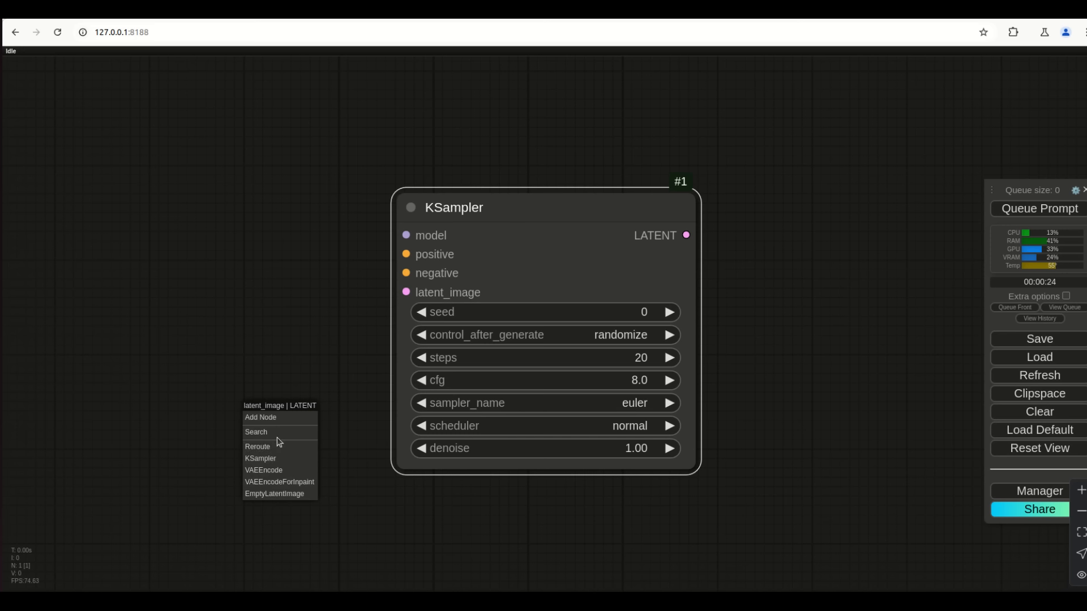
left_click(275, 495)
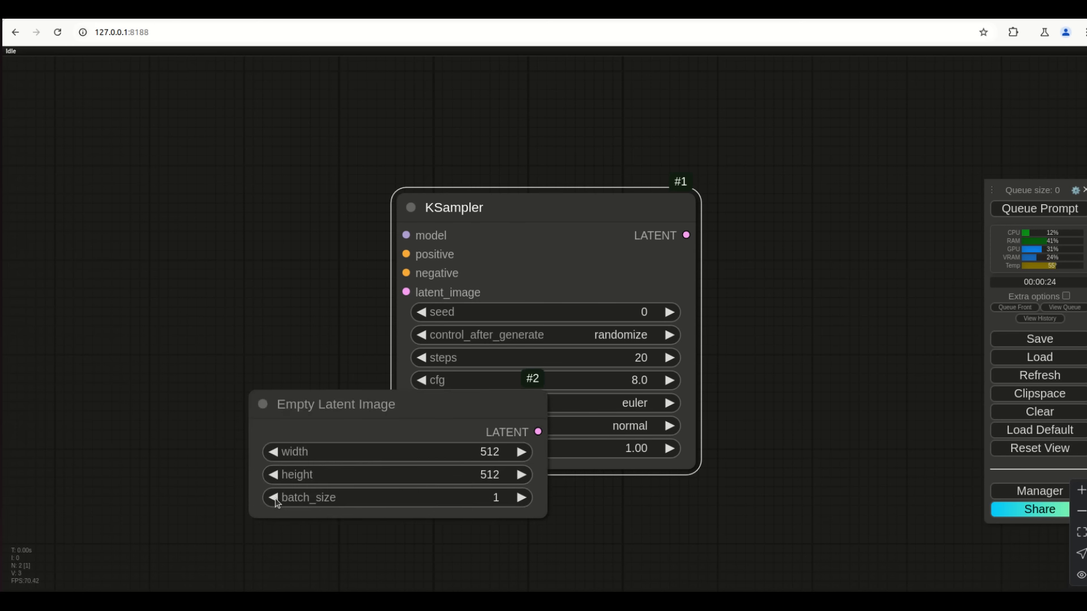
left_click(316, 422)
left_click_drag(317, 404, 138, 456)
Set the latent width to 1024 and height to 768
left_click(253, 497)
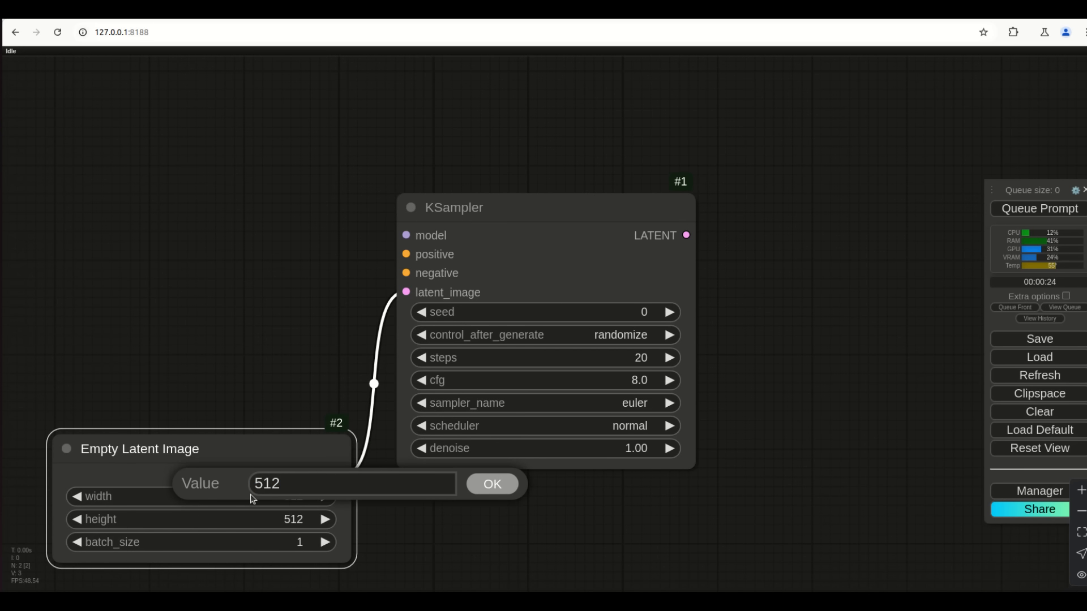
double_click(258, 490)
type("1024")
key("Return")
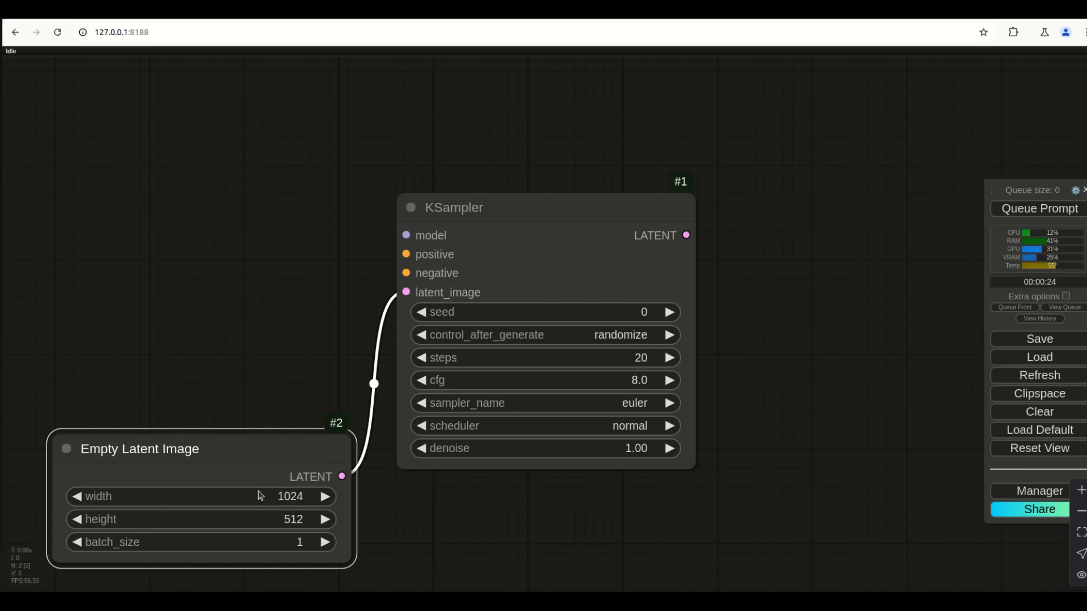
left_click(295, 520)
type("768")
key("Return")
Confirm width 1024, raise batch_size to 2, and lower the latent node slightly
left_click(293, 496)
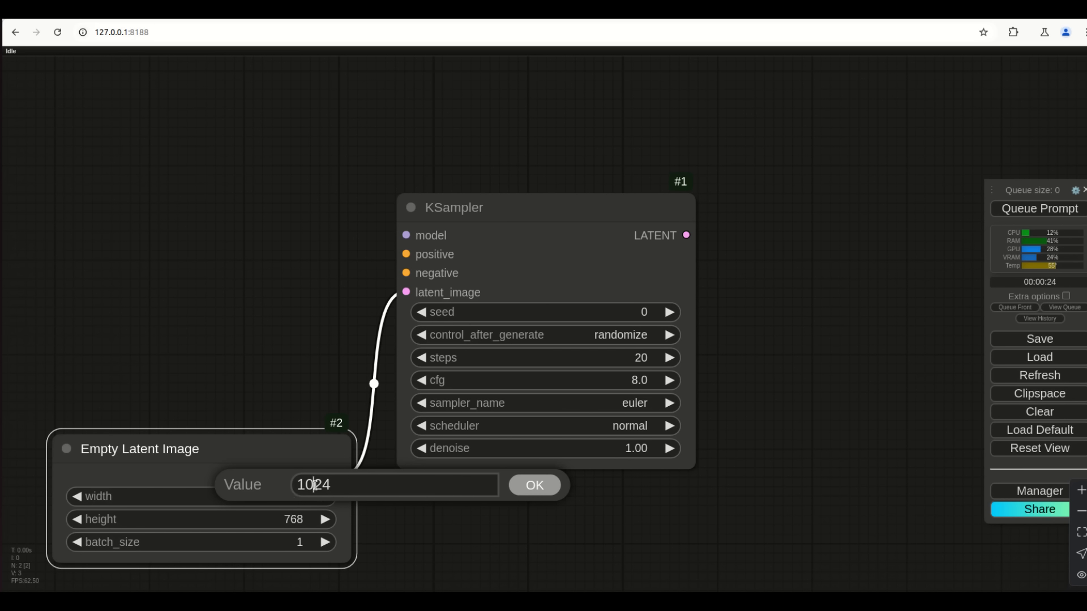
double_click(315, 485)
key("Return")
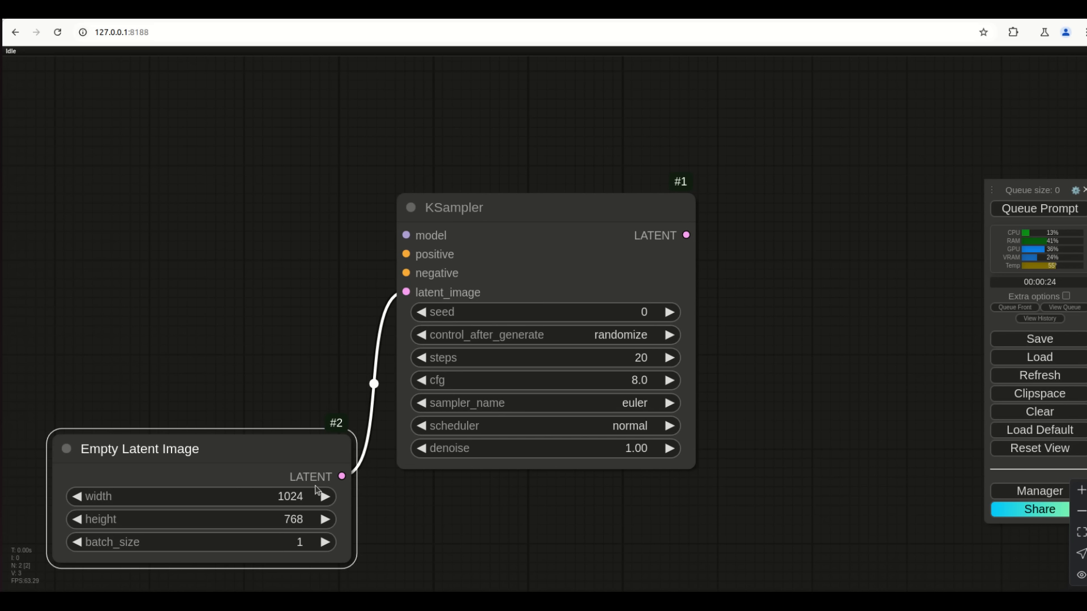
left_click(326, 542)
left_click_drag(253, 437, 261, 476)
left_click_drag(406, 254, 297, 178)
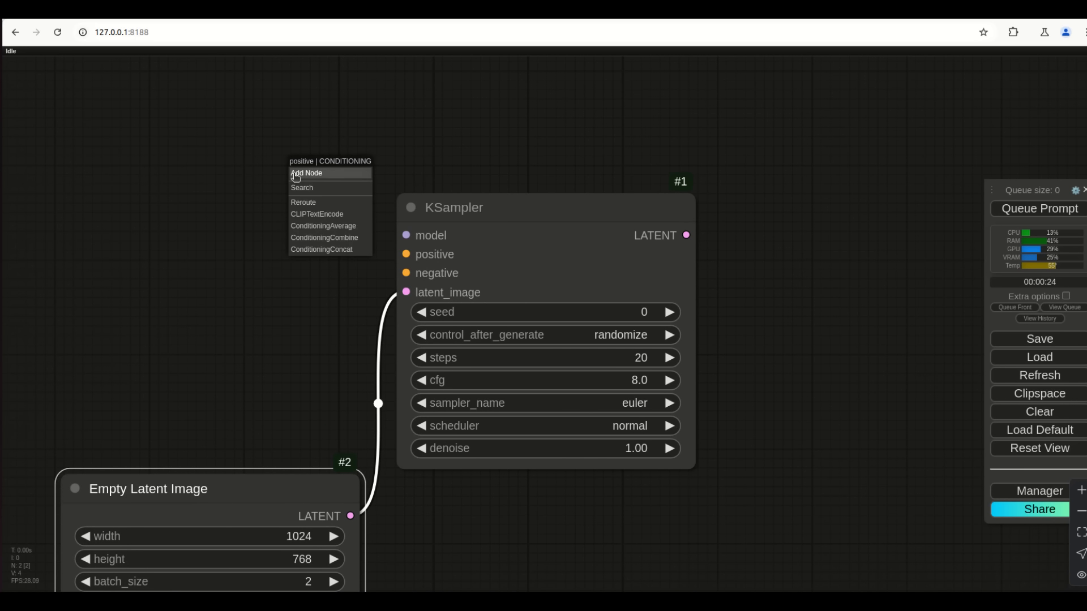
Add a CLIP Text Encode node on the KSampler's positive input and position it top left
left_click(334, 218)
left_click_drag(427, 163, 72, 105)
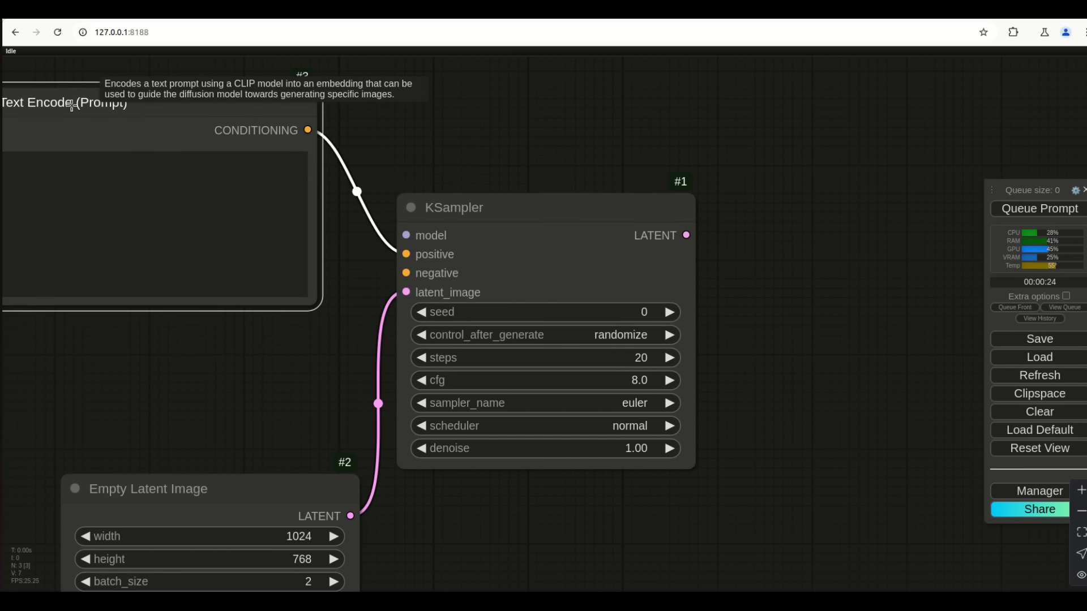
left_click_drag(238, 397, 490, 418)
left_click_drag(428, 109, 468, 92)
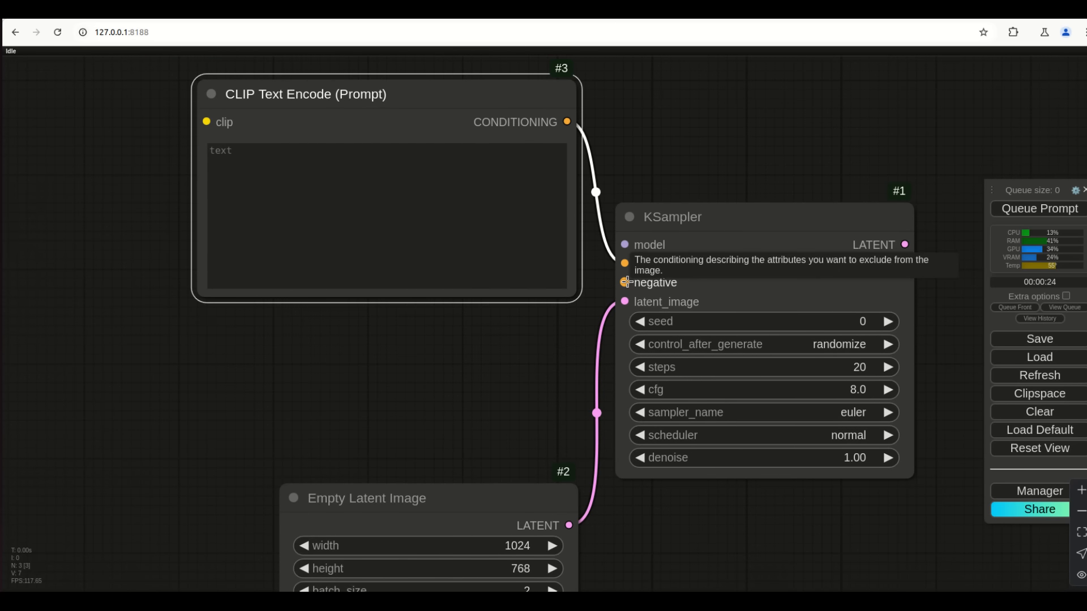
Feed the negative input from a second CLIP Text Encode node, deleting an accidental Reroute
left_click_drag(625, 282, 490, 387)
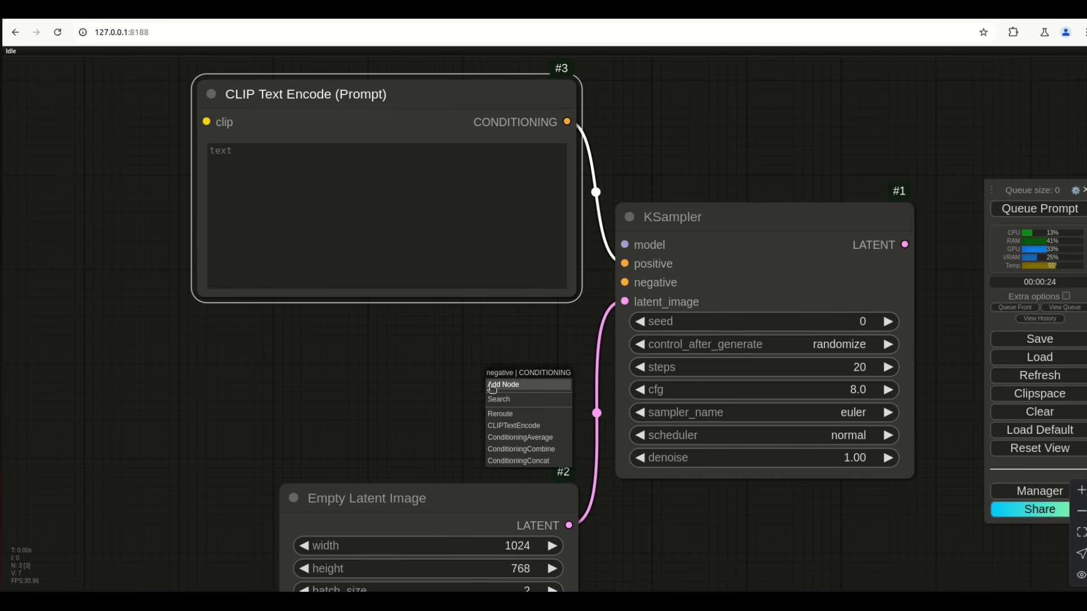
left_click(501, 416)
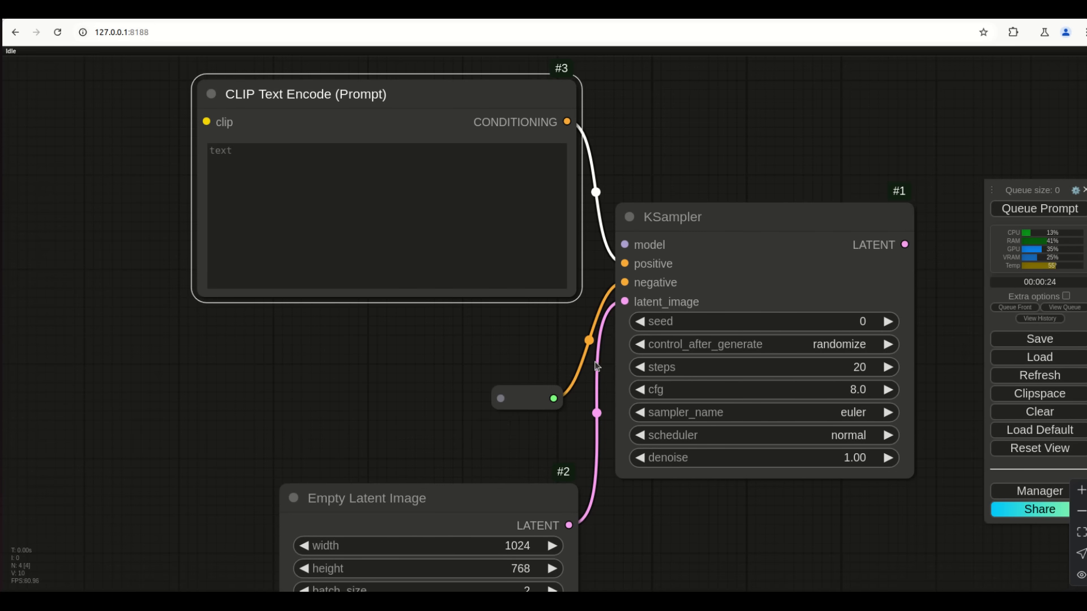
right_click(529, 397)
left_click(545, 579)
left_click_drag(624, 287, 481, 380)
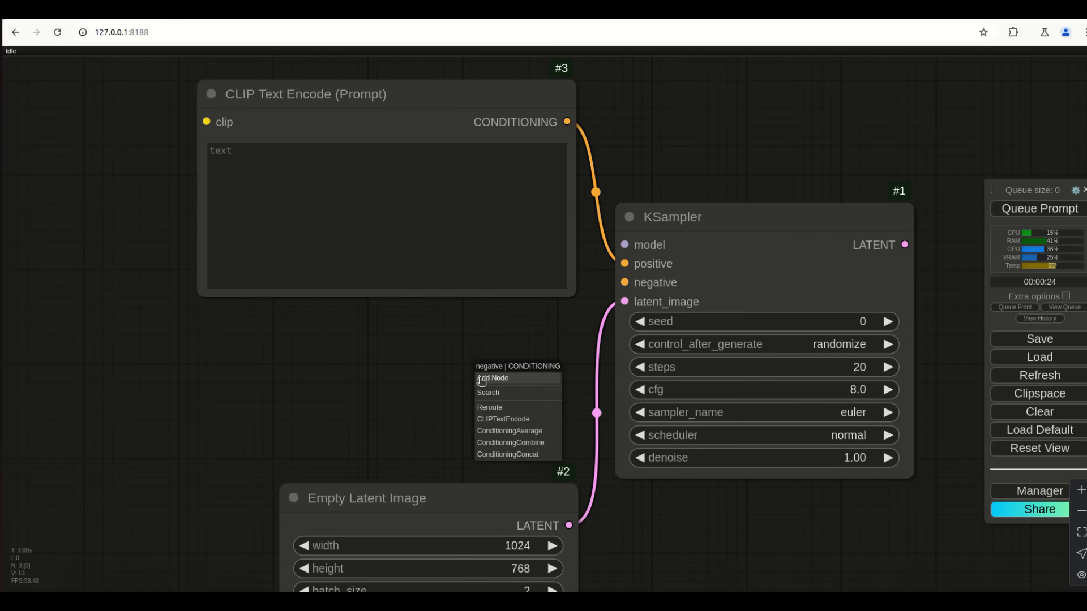
left_click(496, 417)
left_click_drag(540, 358, 237, 314)
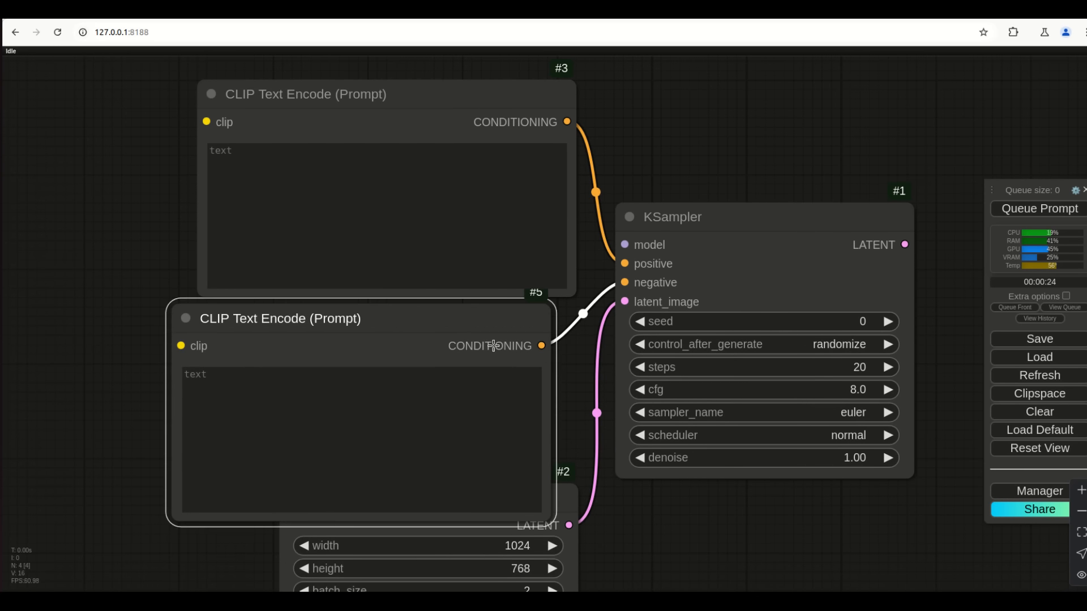
Arrange the prompt nodes, Empty Latent Image and KSampler neatly on the canvas
scroll(652, 544, "down", 3)
left_click_drag(587, 524, 587, 584)
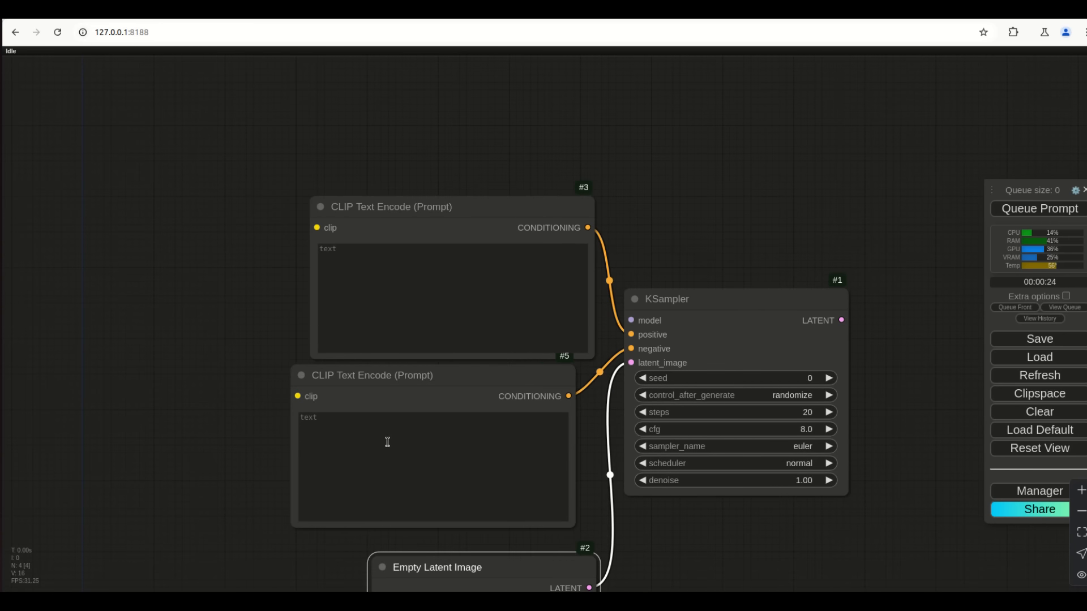
left_click_drag(394, 381, 415, 388)
left_click_drag(708, 508, 680, 397)
left_click_drag(675, 190, 714, 199)
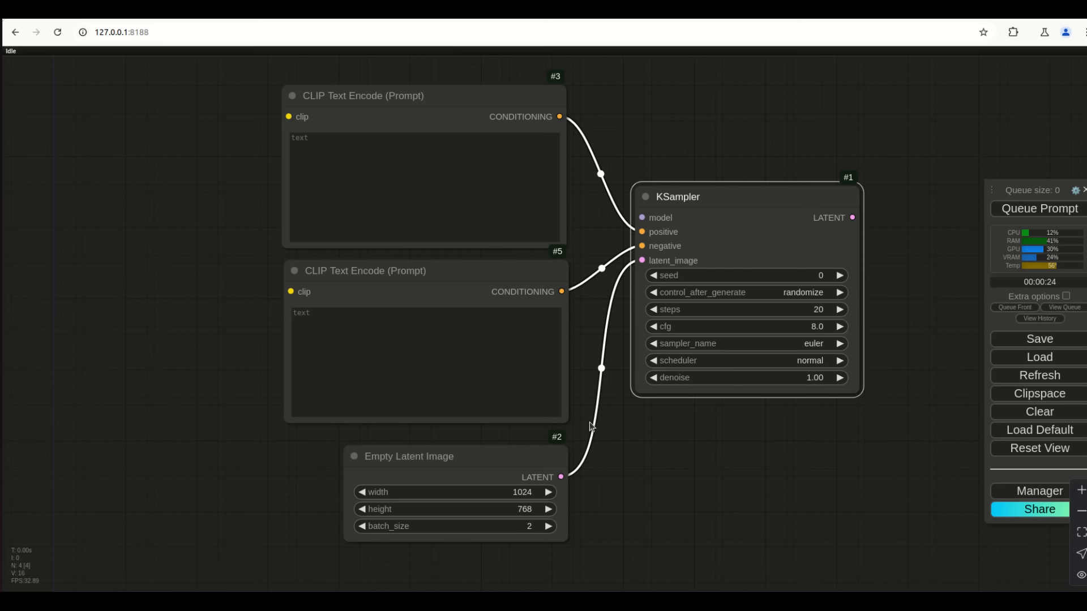
Add a Load Checkpoint node on the KSampler's model input and wire its CLIP to both prompts
left_click_drag(642, 218, 203, 177)
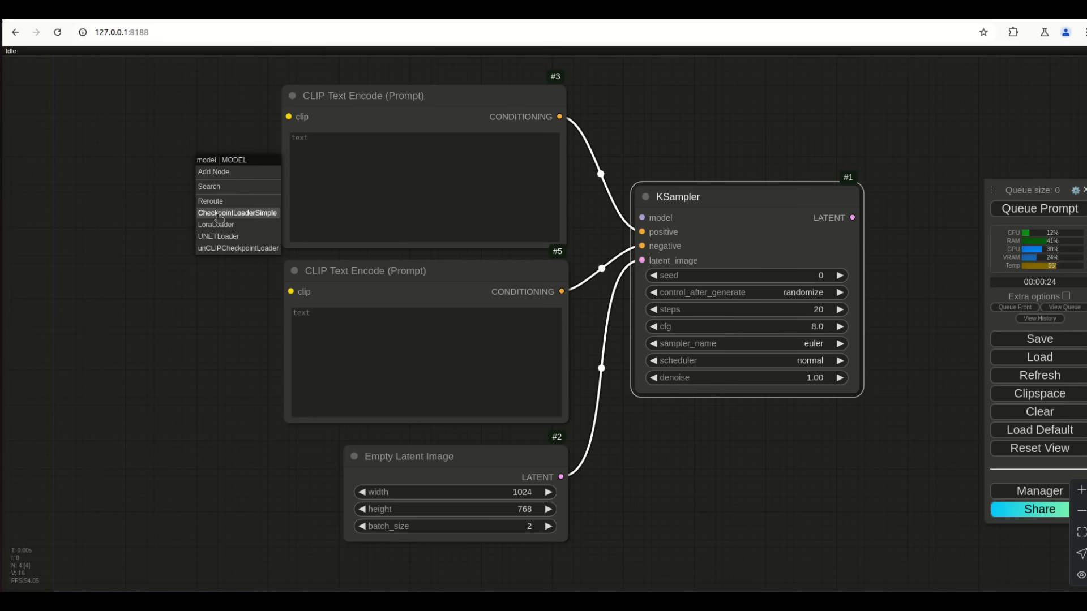
left_click(236, 215)
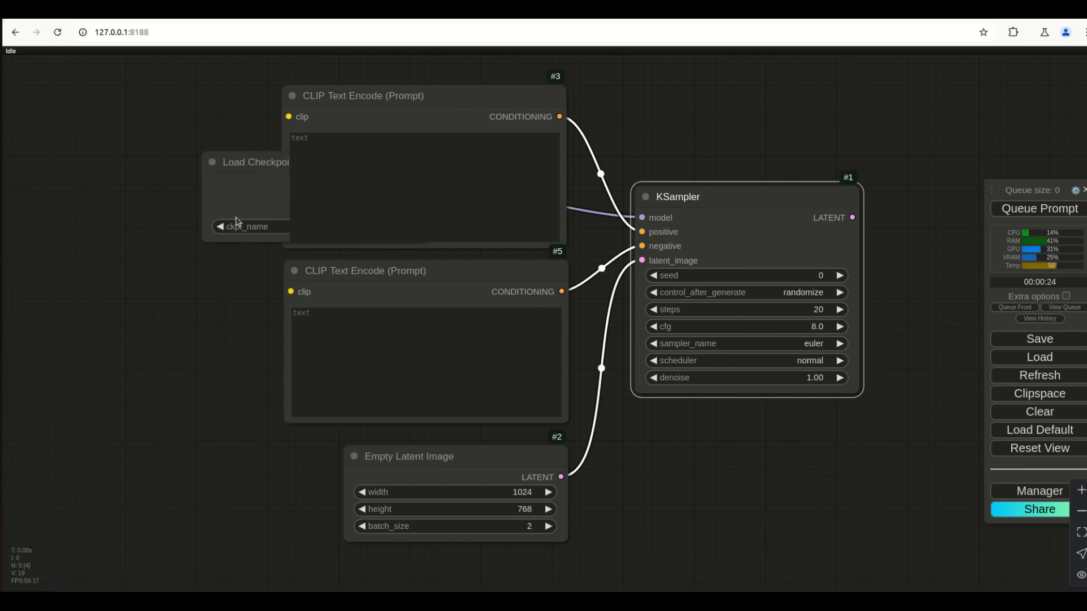
left_click_drag(253, 166, 50, 102)
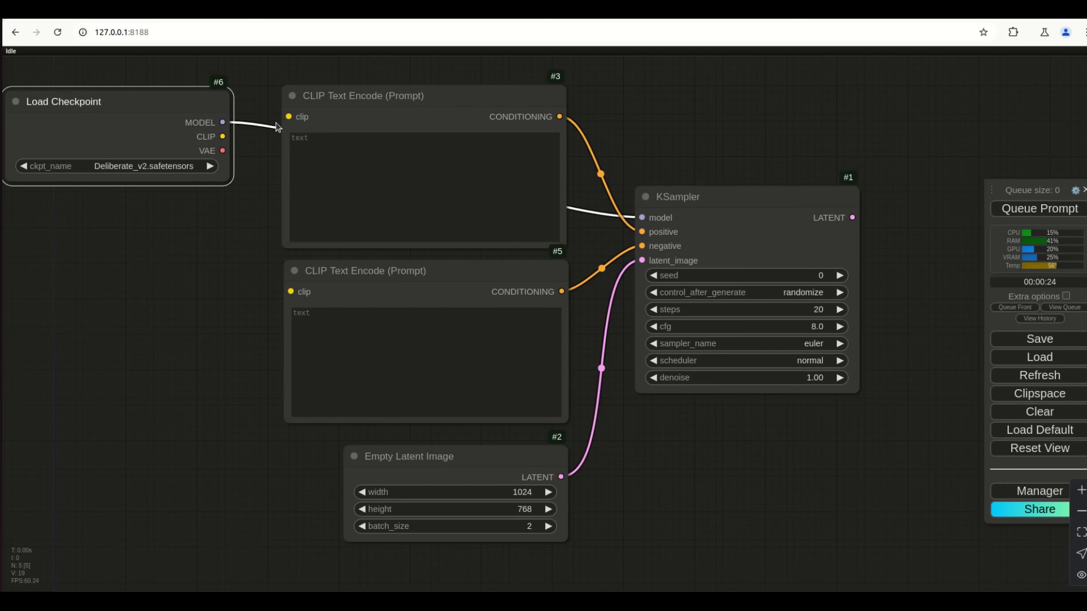
left_click_drag(222, 136, 288, 292)
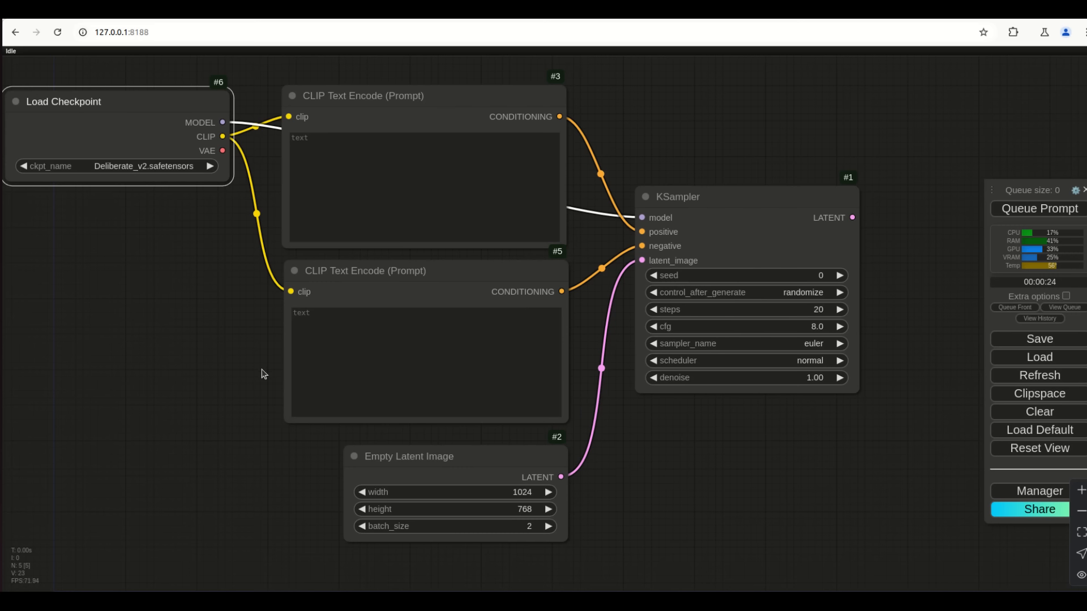
Add a VAE Decode node on the KSampler's LATENT output and connect the checkpoint's VAE to it
left_click_drag(882, 462, 714, 485)
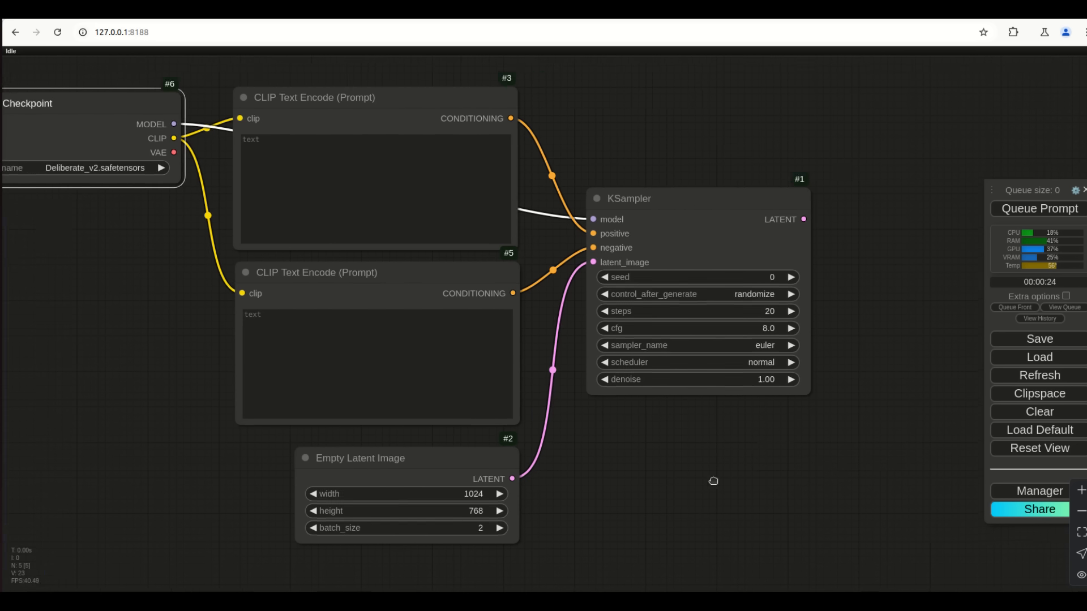
left_click_drag(686, 238, 783, 291)
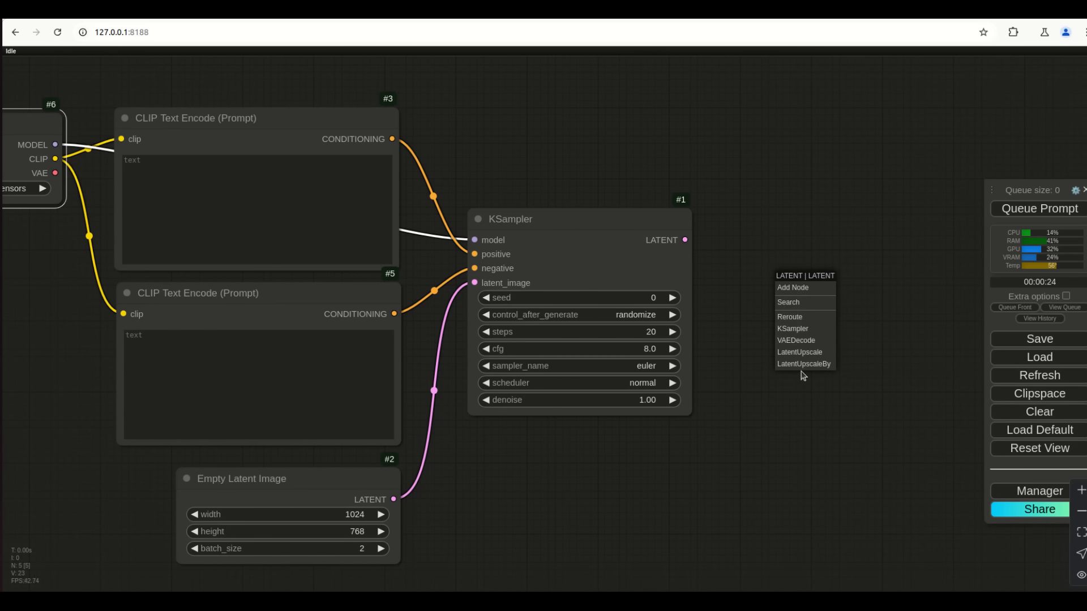
left_click(806, 343)
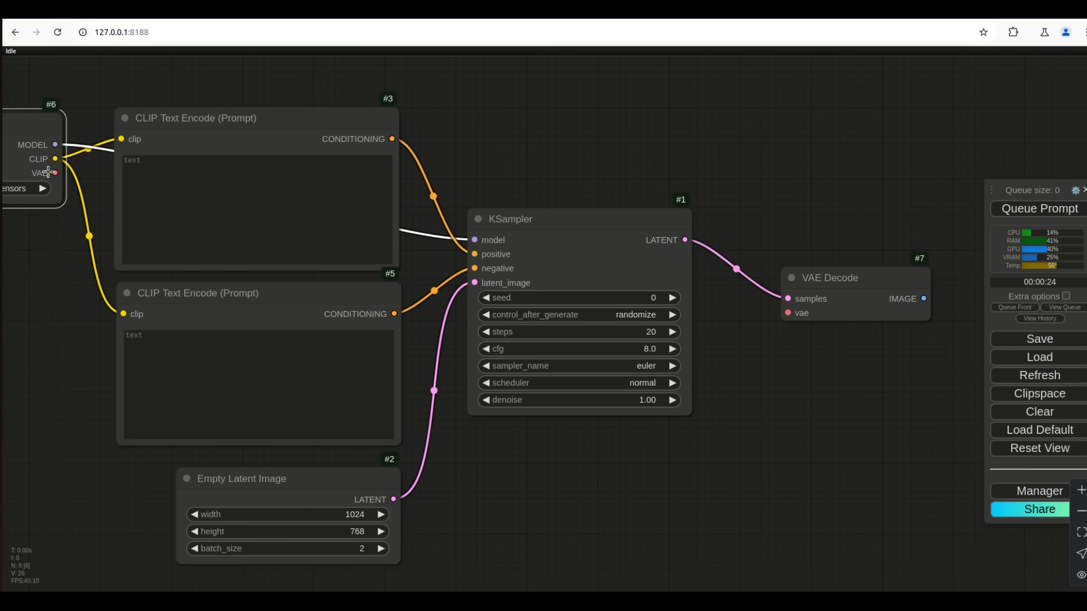
left_click_drag(55, 172, 790, 313)
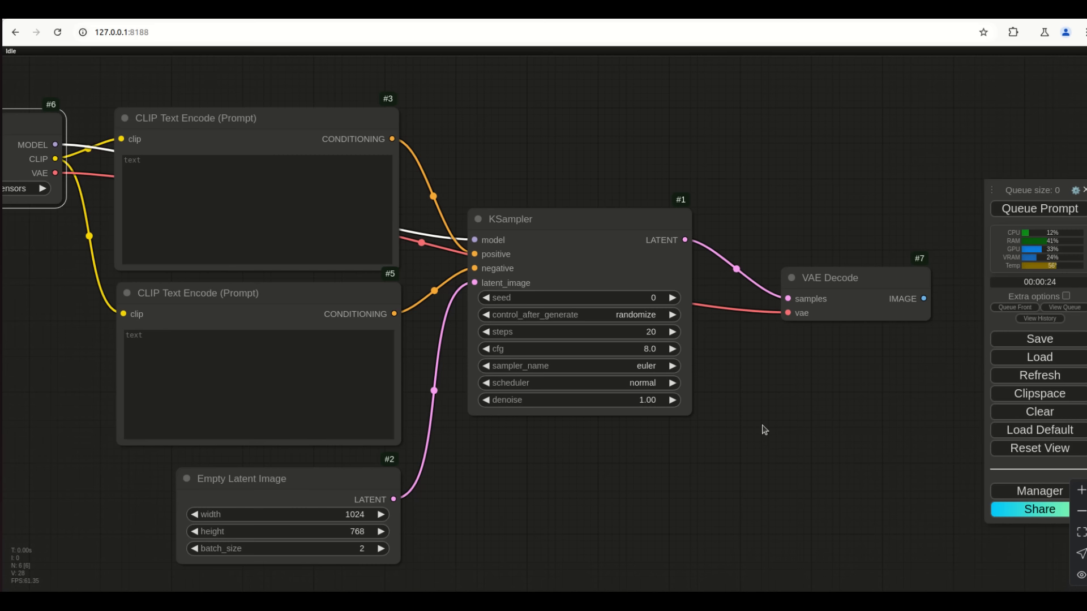
left_click_drag(69, 237, 186, 289)
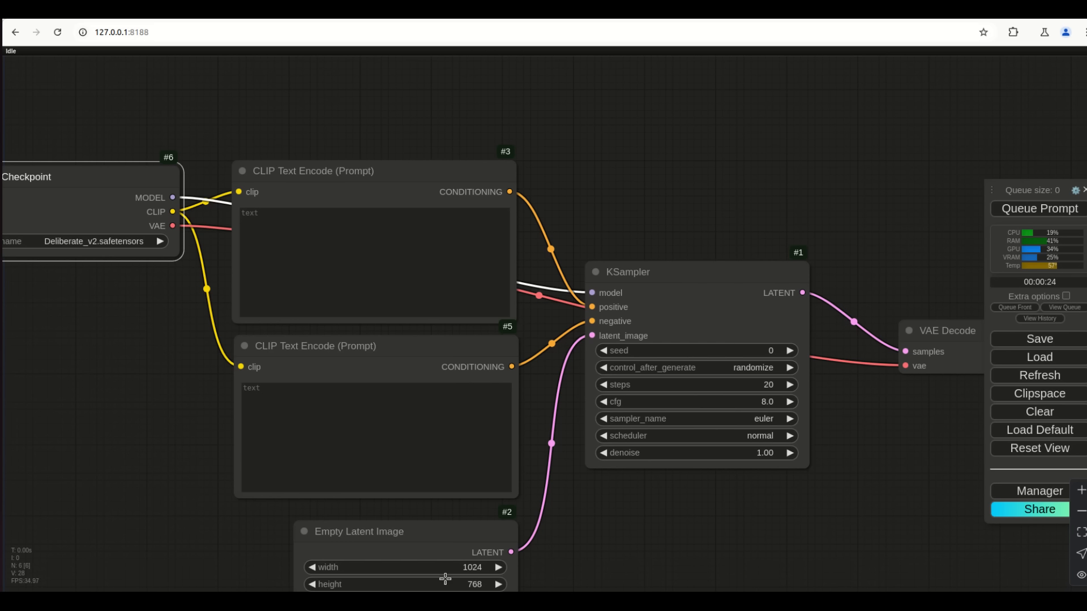
Connect VAE Decode's IMAGE output to a new Save Image node placed below it
left_click_drag(761, 546, 587, 487)
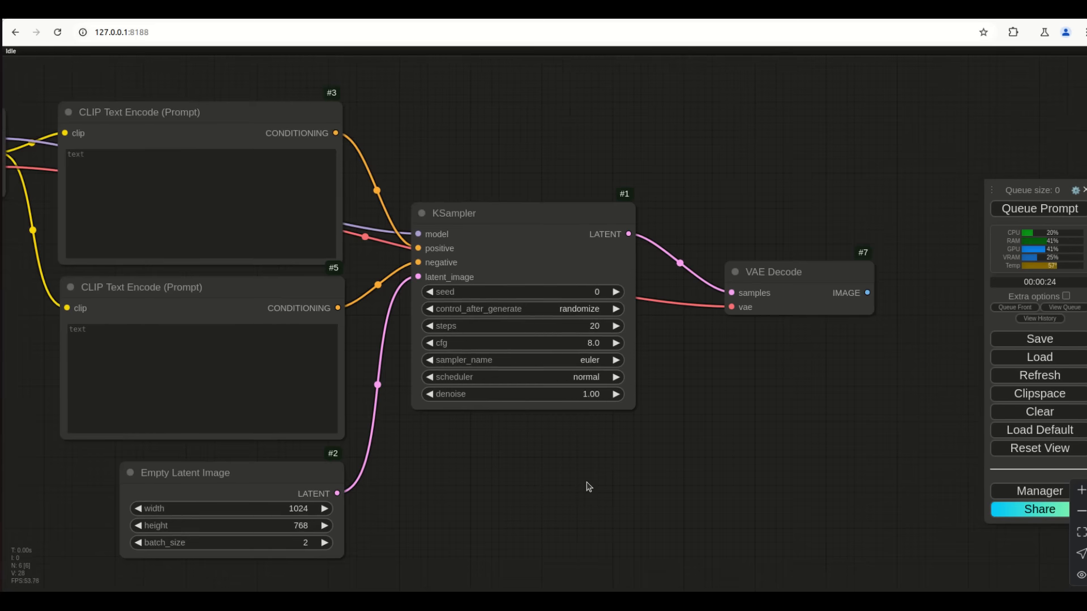
scroll(587, 486, "down", 3)
scroll(587, 487, "up", 2)
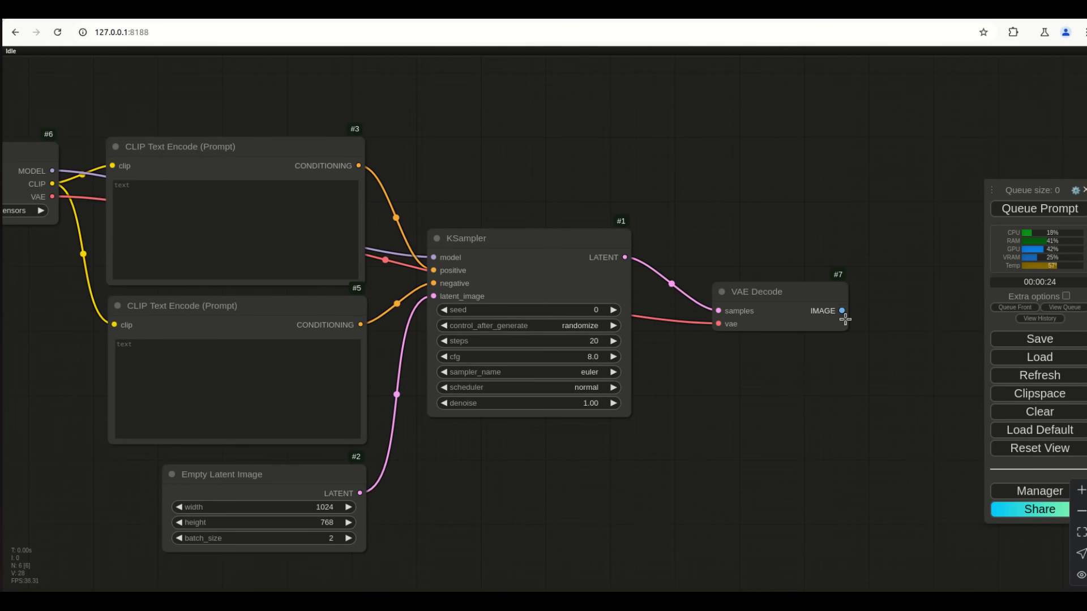
scroll(752, 468, "right", 5)
left_click_drag(716, 308, 821, 250)
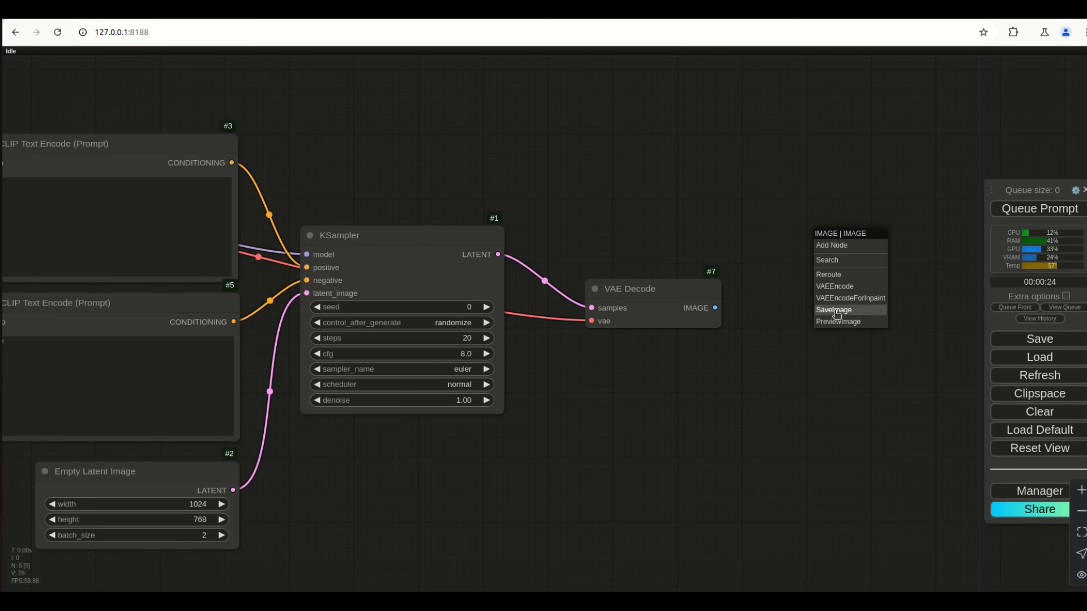
left_click(834, 310)
left_click_drag(886, 237, 773, 483)
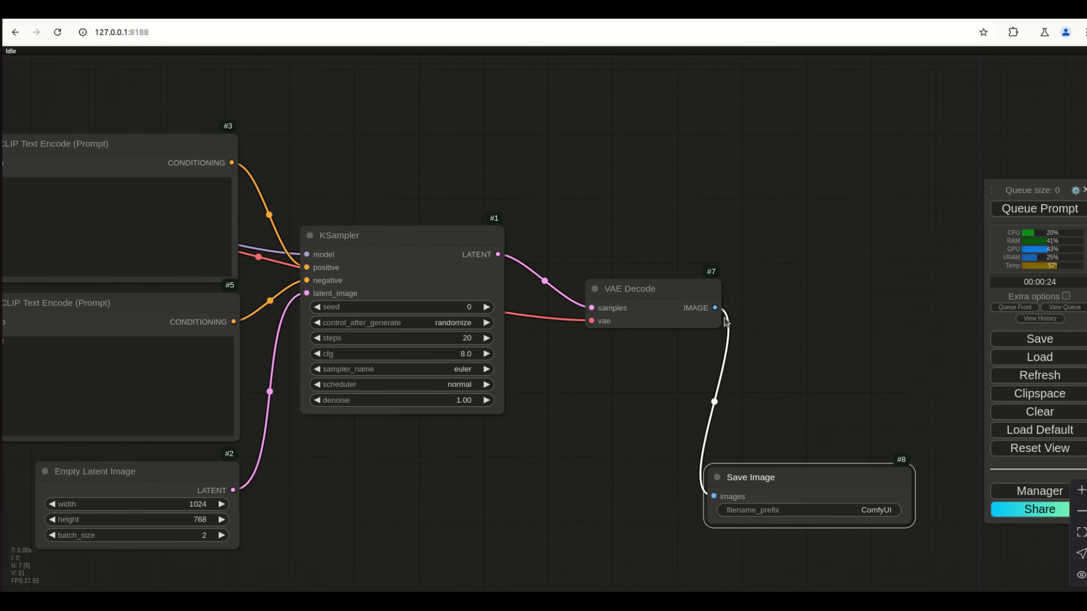
Add a Preview Image node from the same IMAGE output and arrange both output nodes
left_click_drag(715, 308, 812, 214)
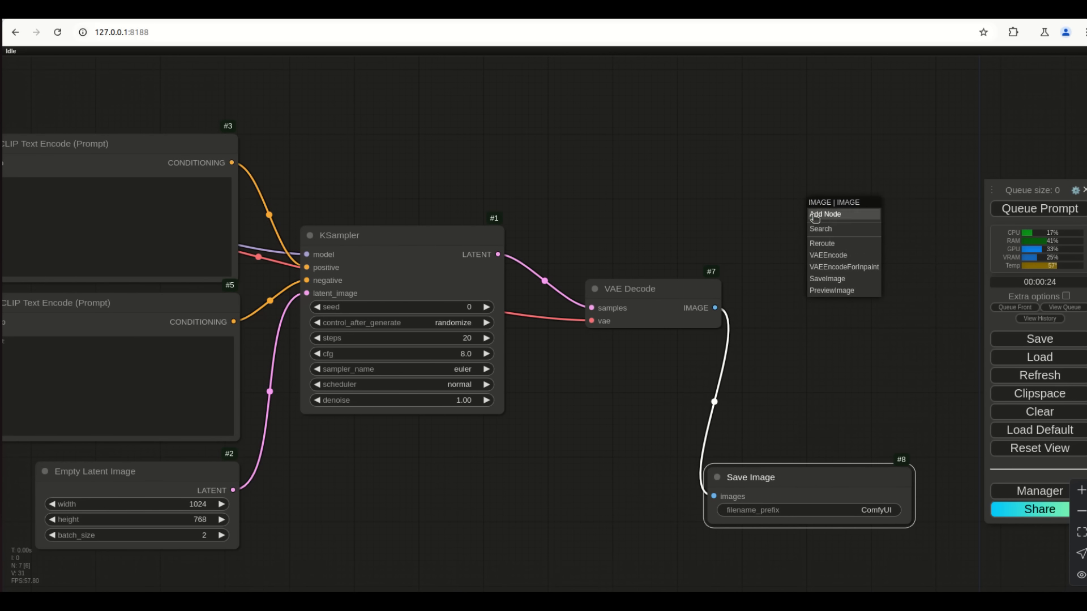
left_click(832, 291)
left_click_drag(876, 206, 808, 165)
left_click_drag(811, 475, 844, 390)
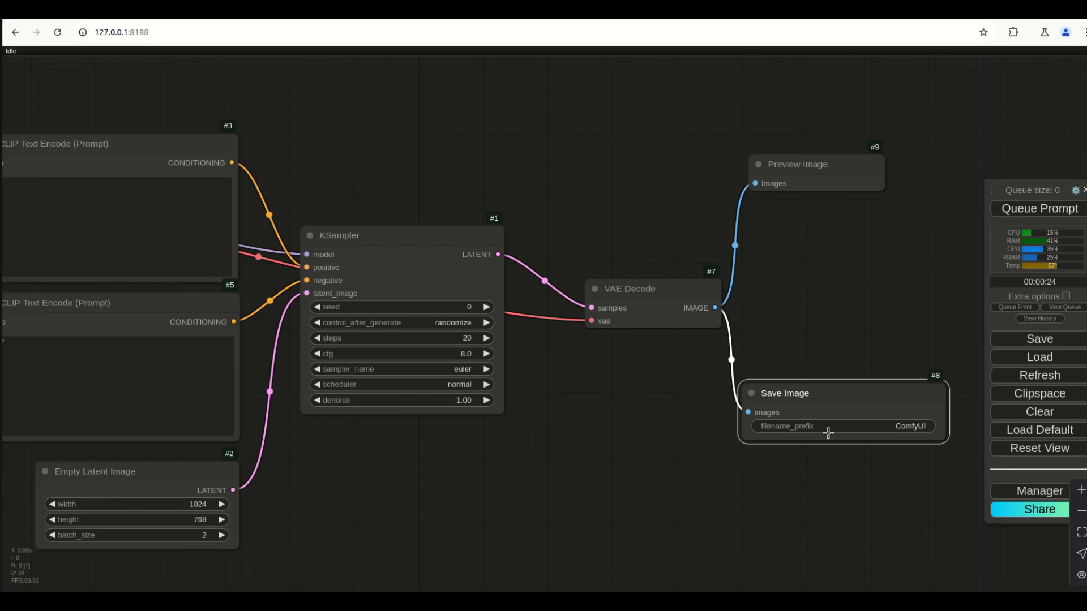
Change the Save Image filename_prefix to 'Tutorials/Beginners'
left_click(905, 431)
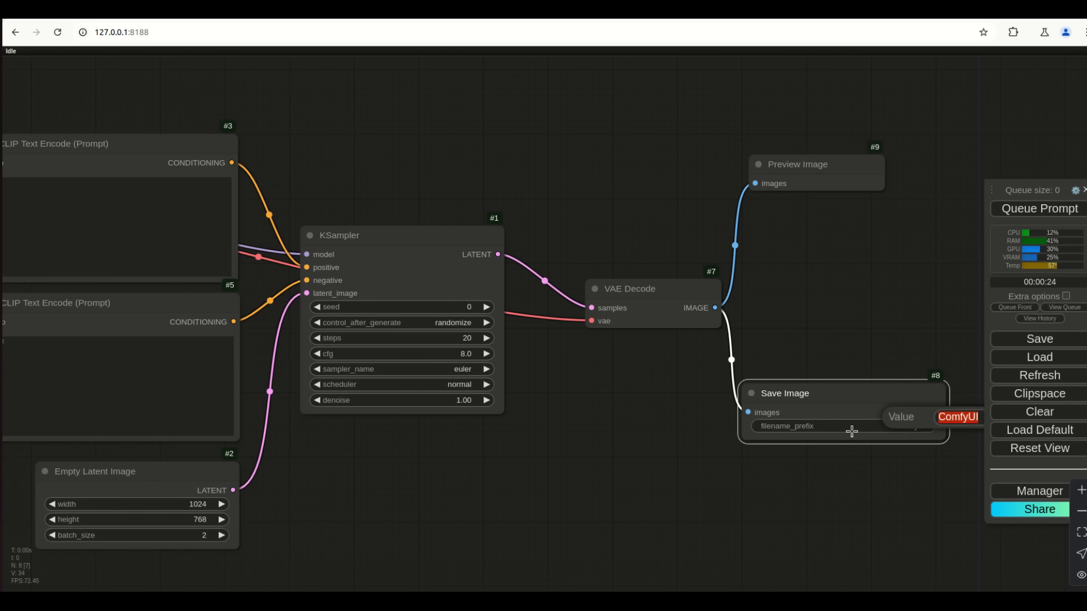
key("BackSpace")
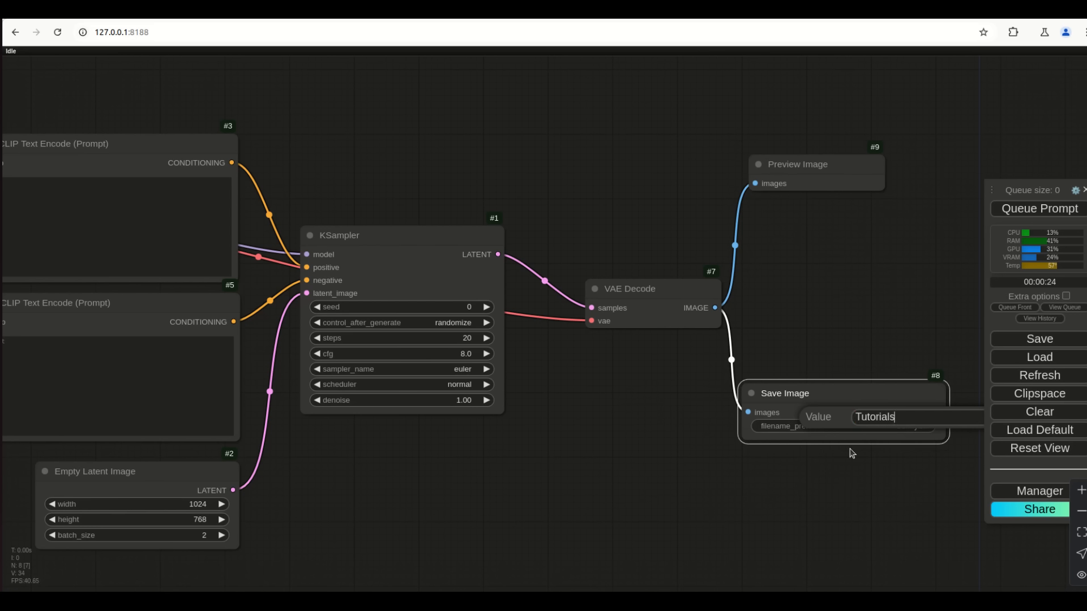
type("Tutorials/Beginners")
key("Return")
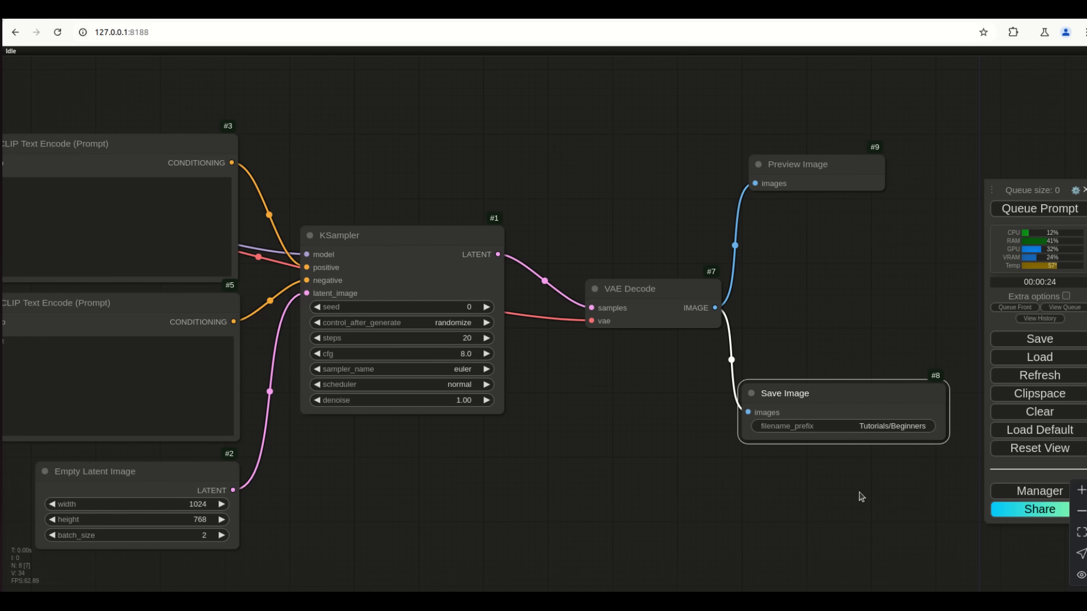
Reposition the Save Image, Preview Image and VAE Decode nodes into a tidier layout
left_click_drag(848, 393, 848, 342)
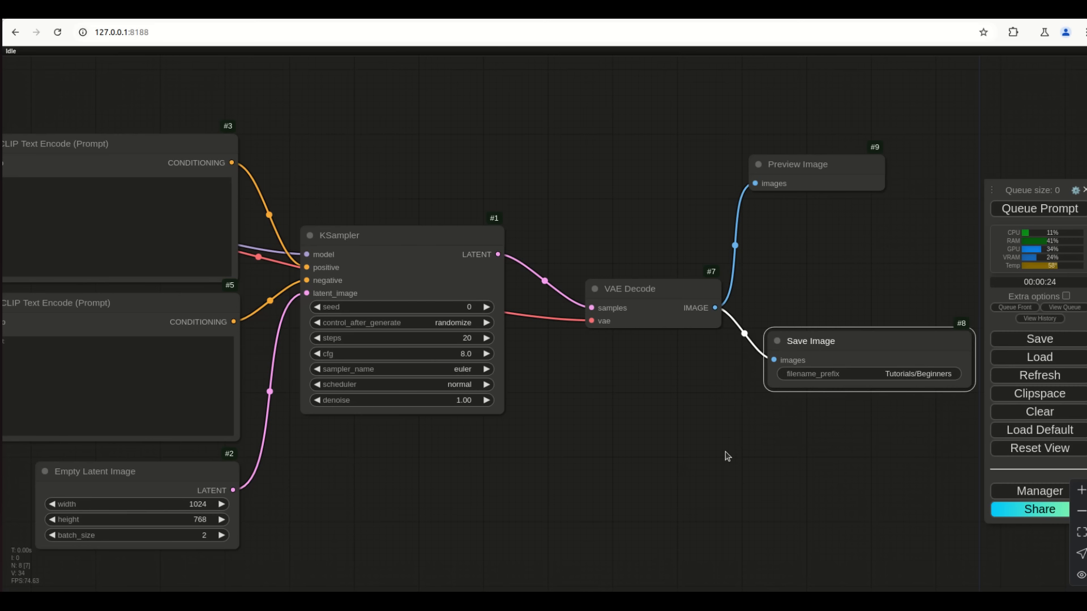
left_click_drag(779, 159, 809, 157)
left_click_drag(818, 338, 791, 399)
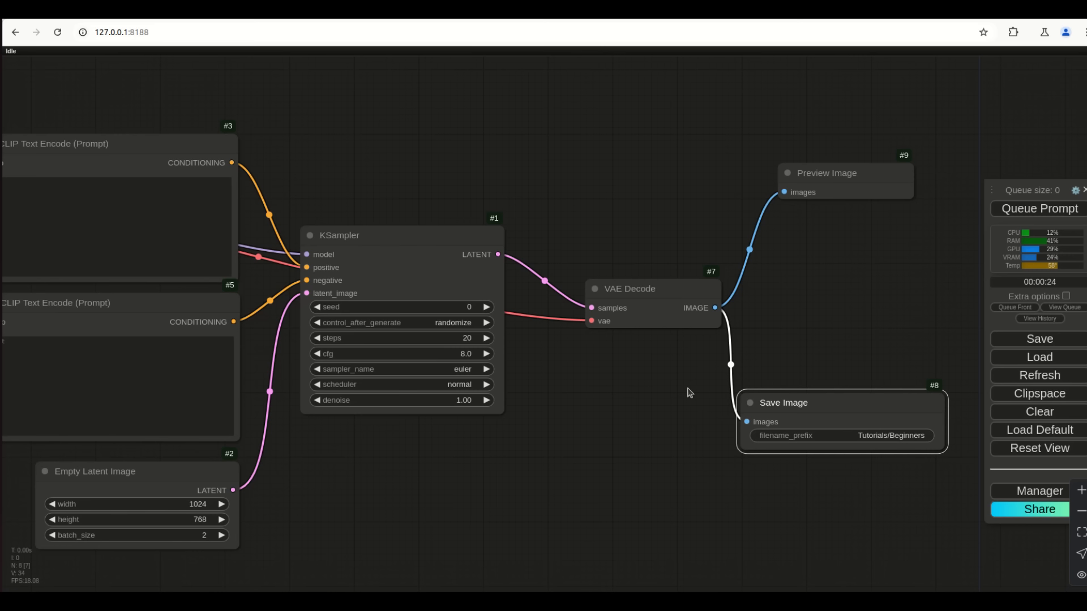
left_click_drag(646, 296, 603, 286)
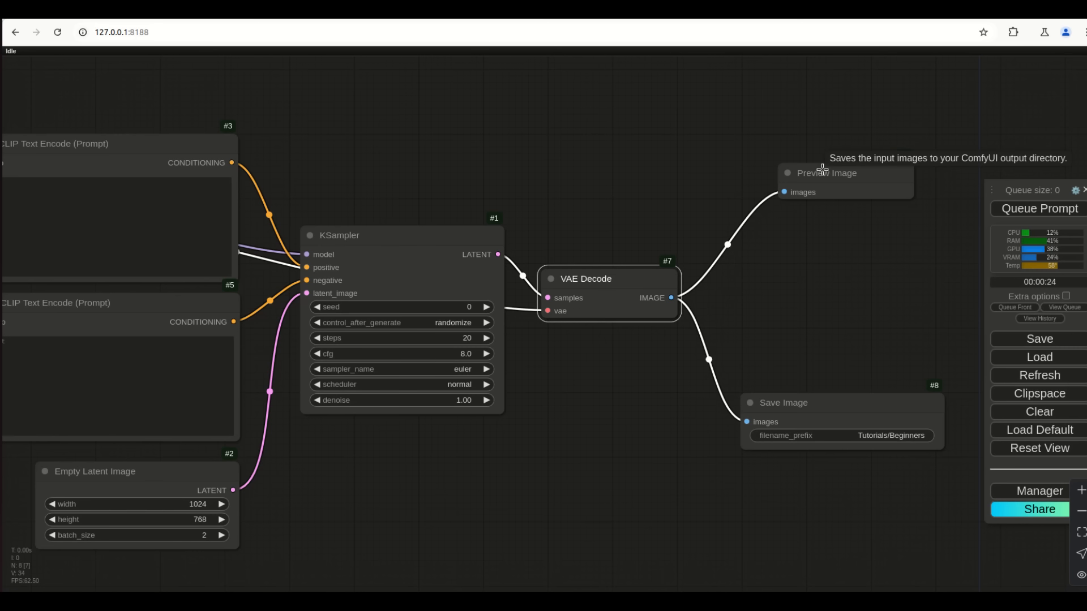
Remove the Preview Image node from the graph
scroll(535, 477, "down", 5)
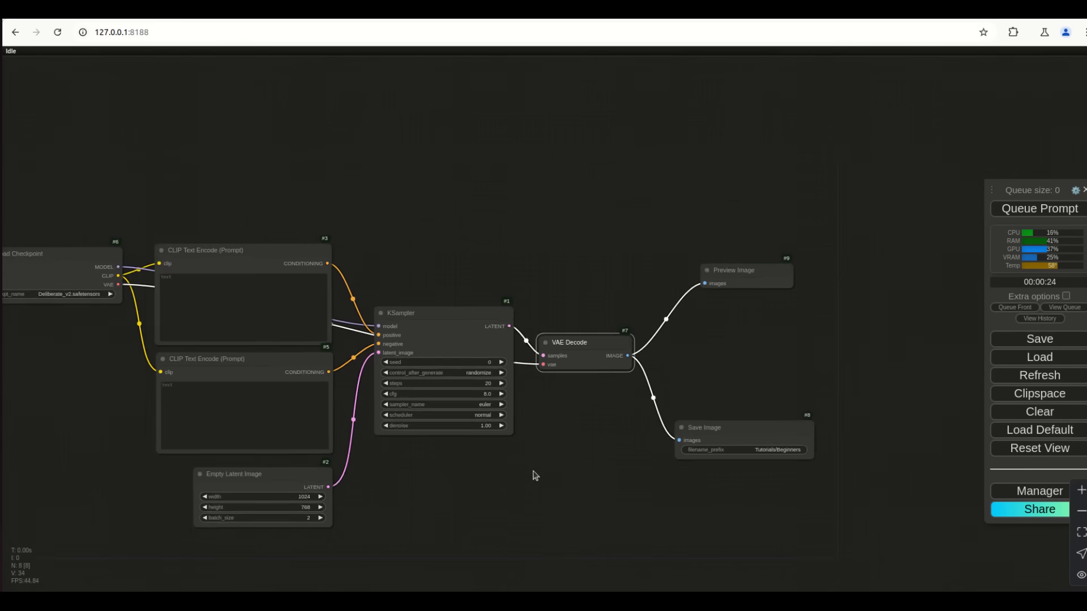
left_click_drag(550, 531, 646, 480)
scroll(646, 481, "up", 5)
left_click_drag(657, 482, 696, 488)
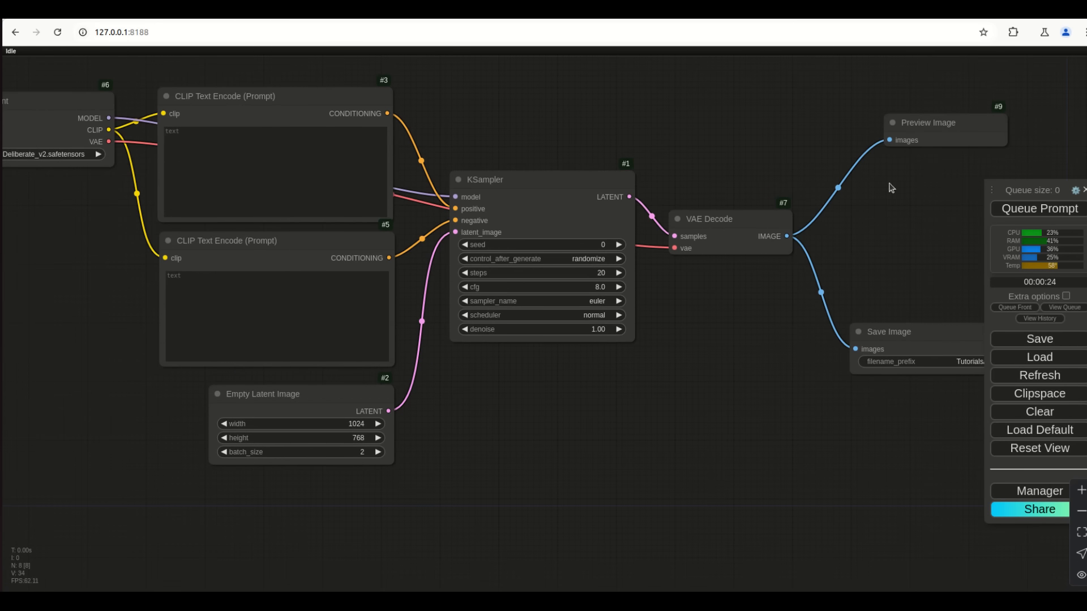
right_click(917, 120)
left_click(929, 399)
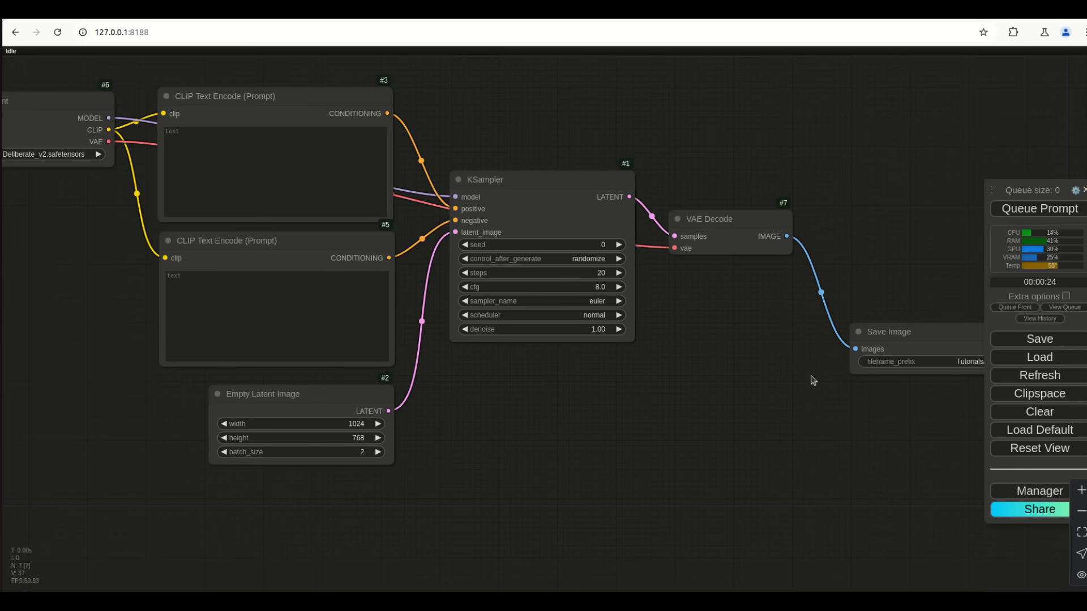
Move the Save Image node up beside VAE Decode
left_click_drag(555, 440, 632, 458)
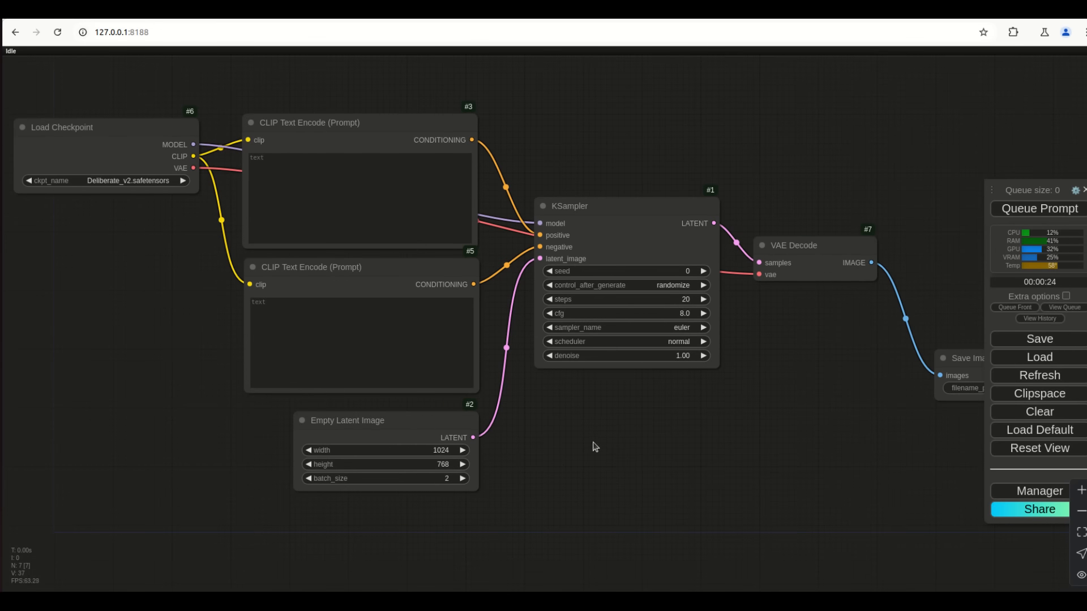
scroll(594, 446, "down", 1)
scroll(671, 473, "down", 1)
left_click_drag(651, 457, 616, 435)
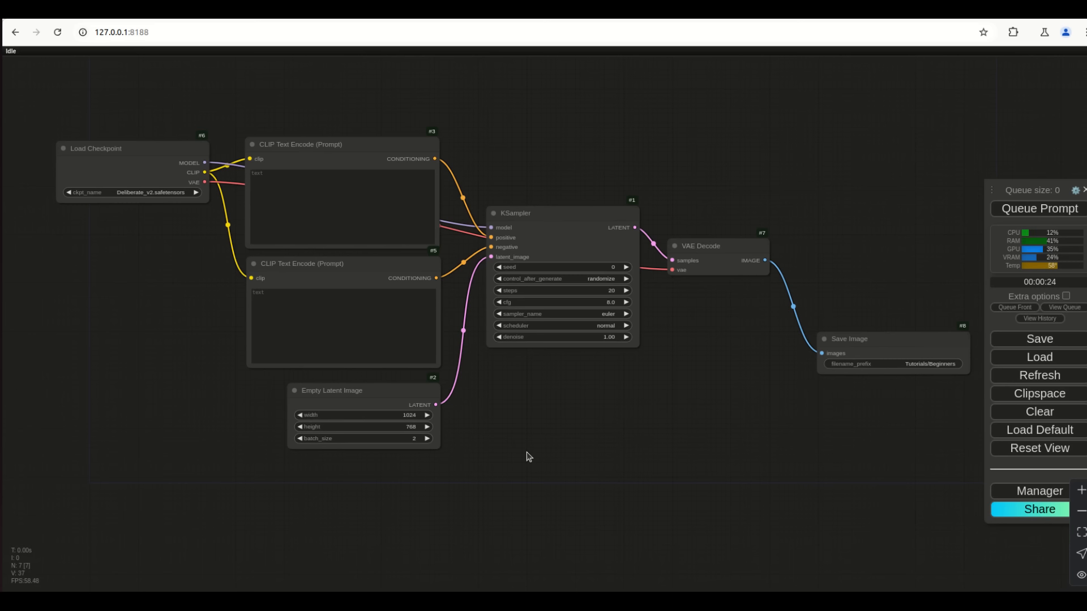
left_click_drag(863, 337, 848, 289)
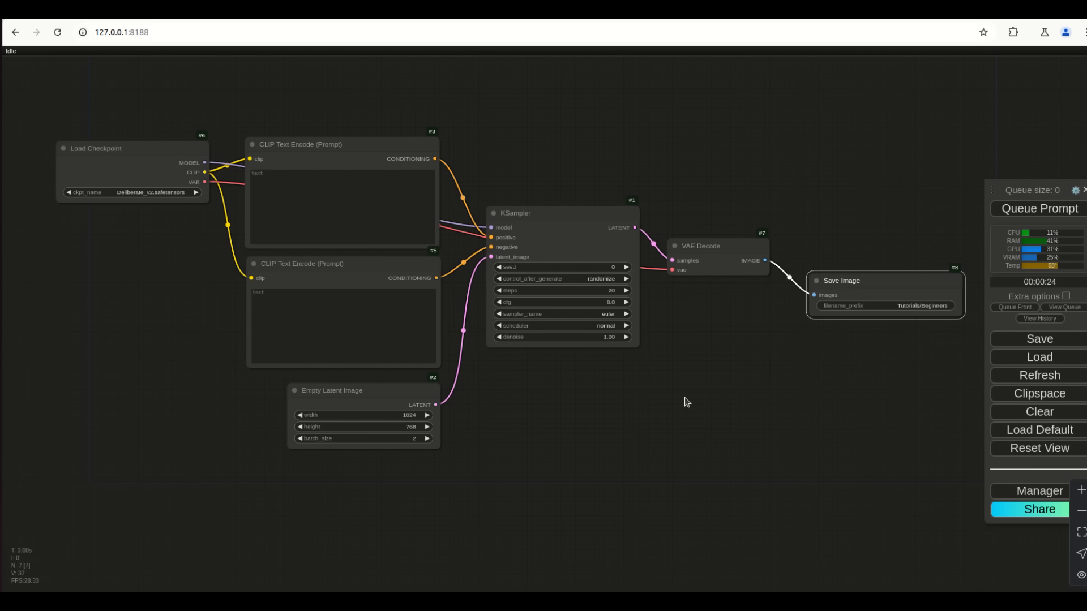
Queue the workflow with empty prompts and bring the resulting Save Image output into view
left_click(1025, 209)
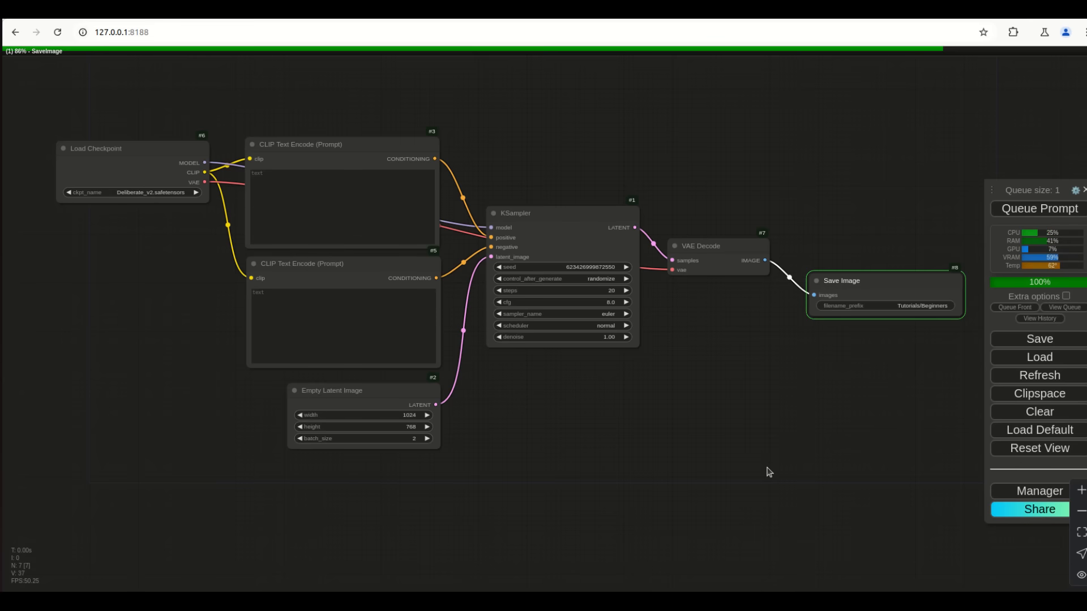
left_click_drag(847, 476, 734, 481)
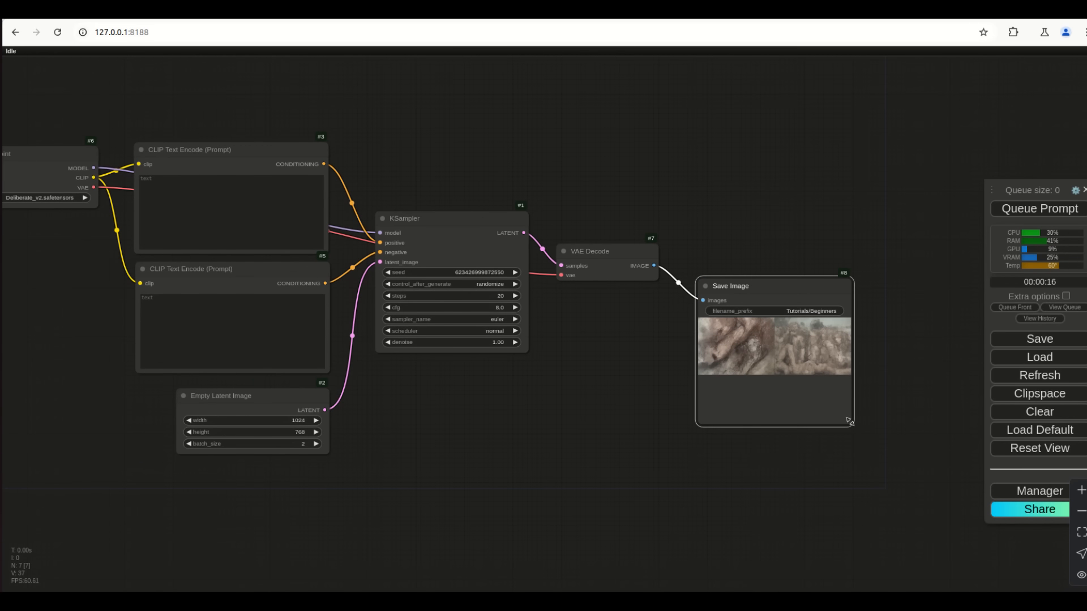
left_click(851, 432)
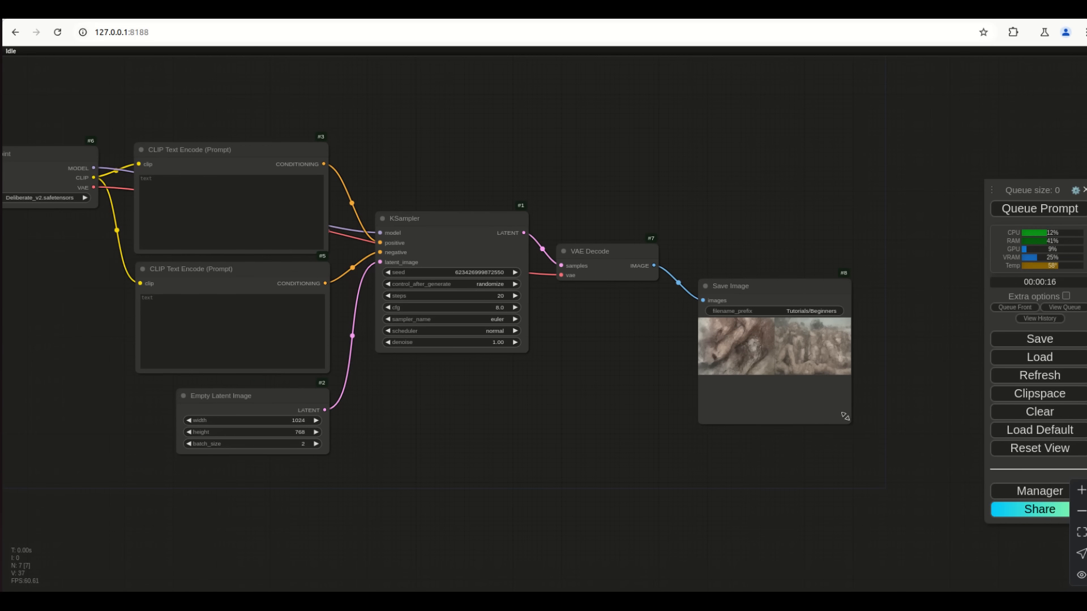
Enlarge the Save Image node and zoom in on the two murky brown generated images
left_click_drag(845, 417, 937, 582)
scroll(803, 536, "up", 5)
scroll(803, 536, "up", 3)
scroll(803, 535, "down", 3)
left_click_drag(536, 492, 492, 372)
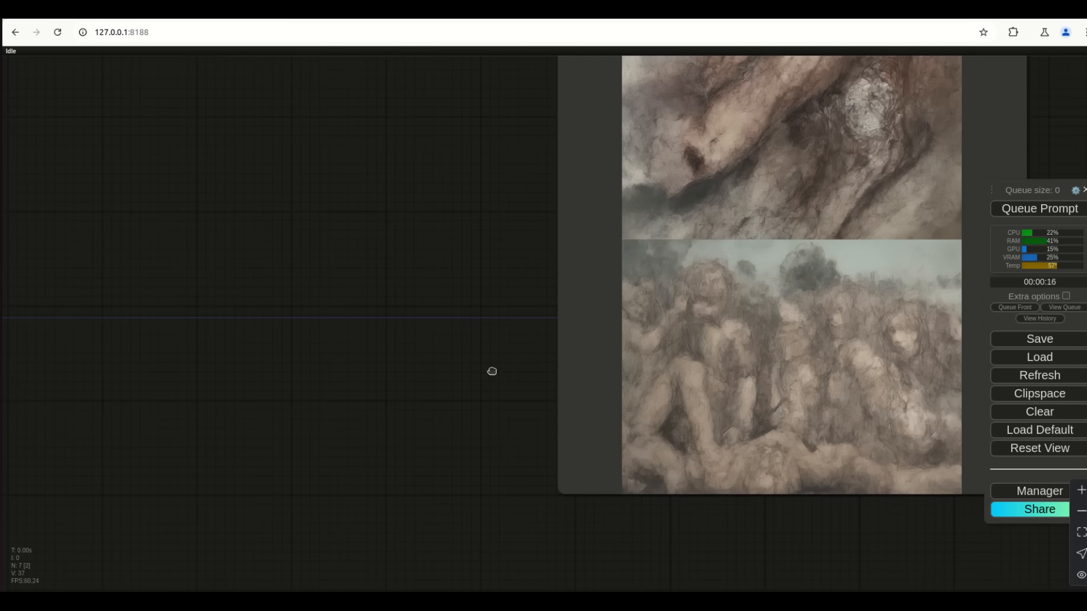
scroll(790, 365, "up", 7)
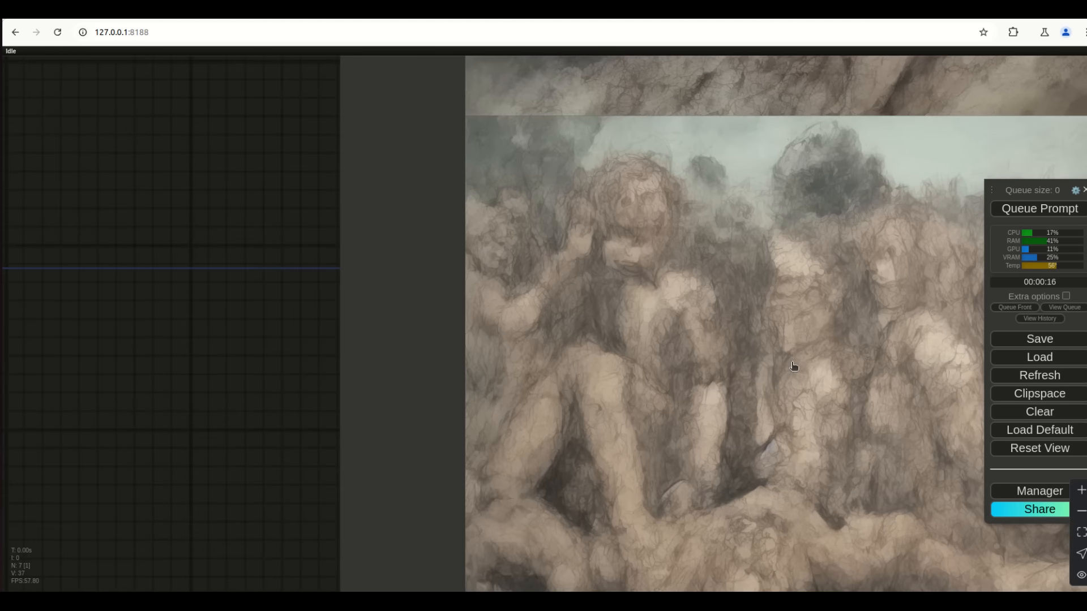
left_click_drag(296, 378, 148, 352)
scroll(153, 357, "down", 2)
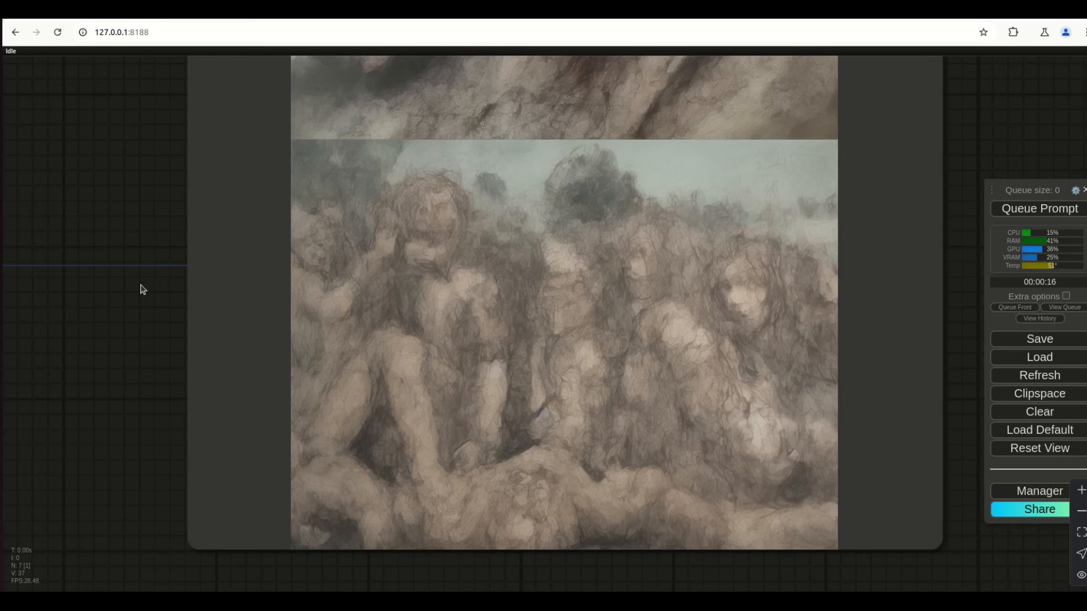
scroll(141, 289, "down", 6)
Zoom back out to the whole graph and frame the prompt nodes
left_click_drag(159, 267, 271, 412)
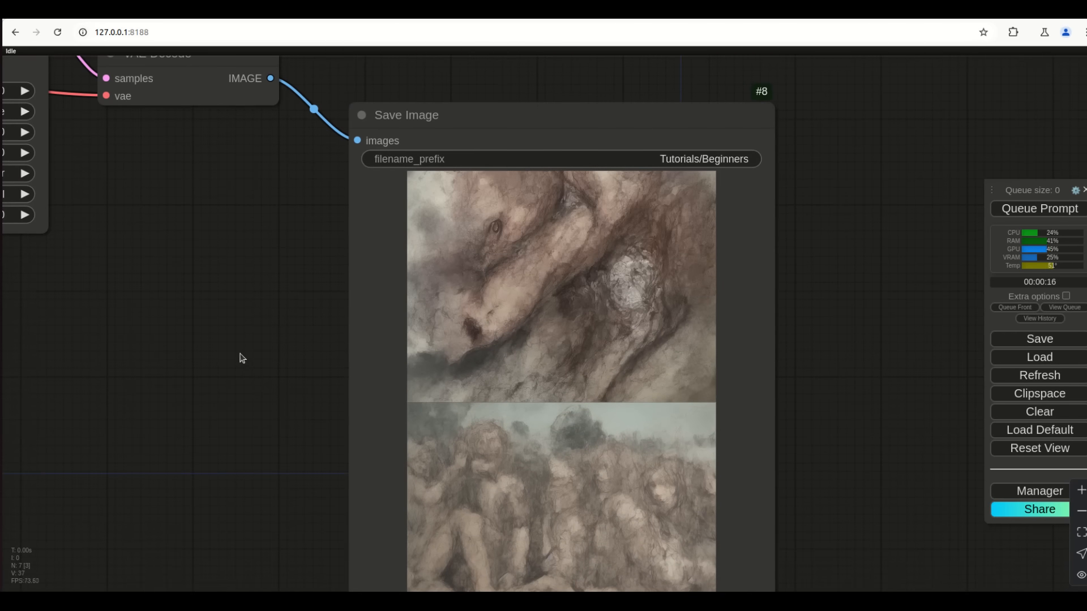
scroll(512, 279, "up", 6)
scroll(512, 279, "up", 2)
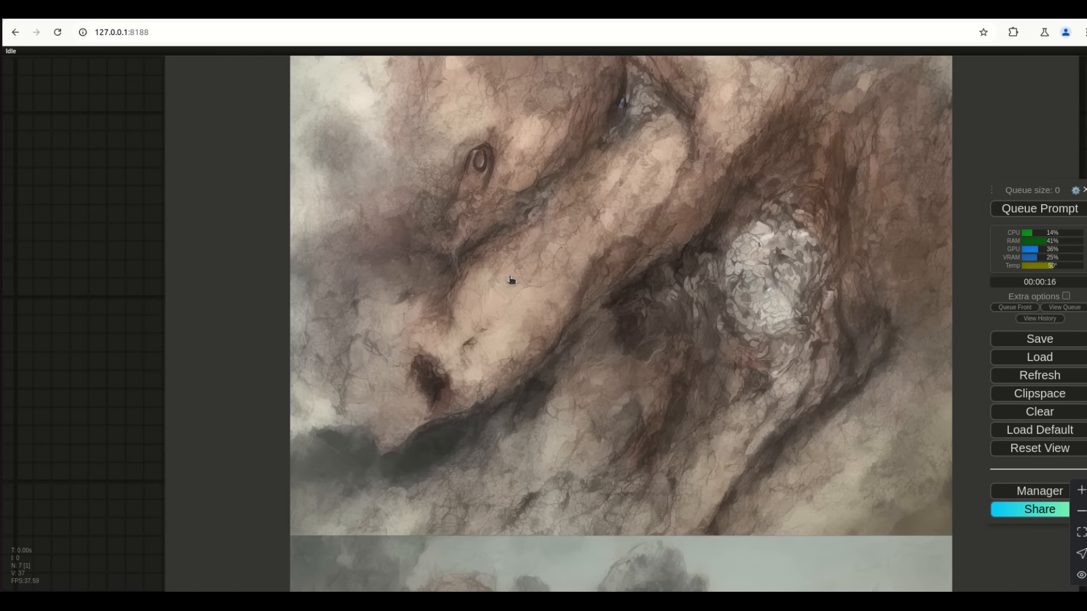
scroll(526, 447, "down", 8)
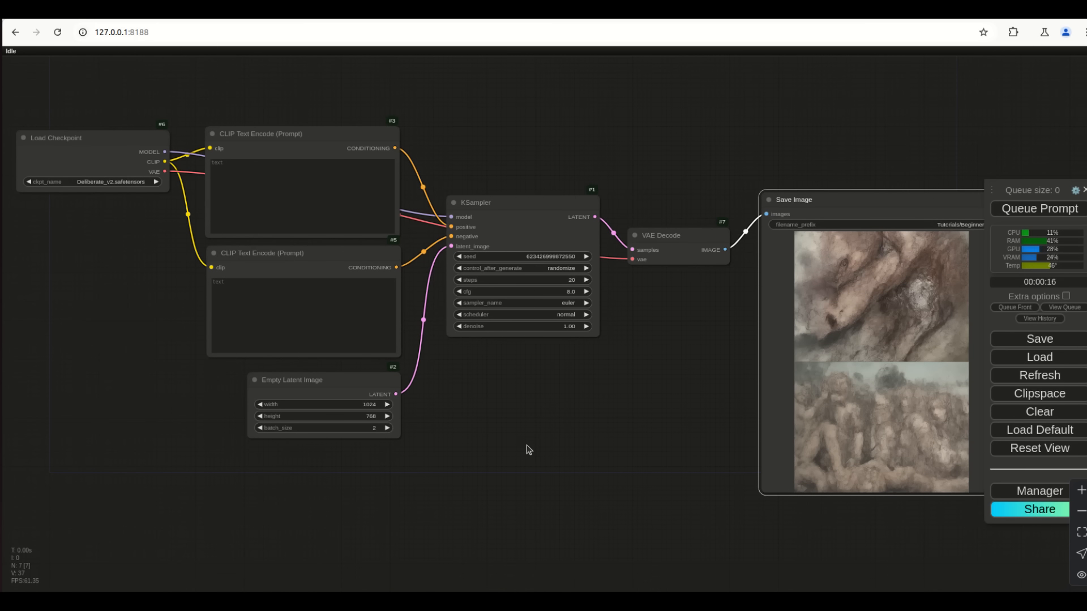
left_click_drag(182, 342, 220, 367)
scroll(594, 432, "up", 4)
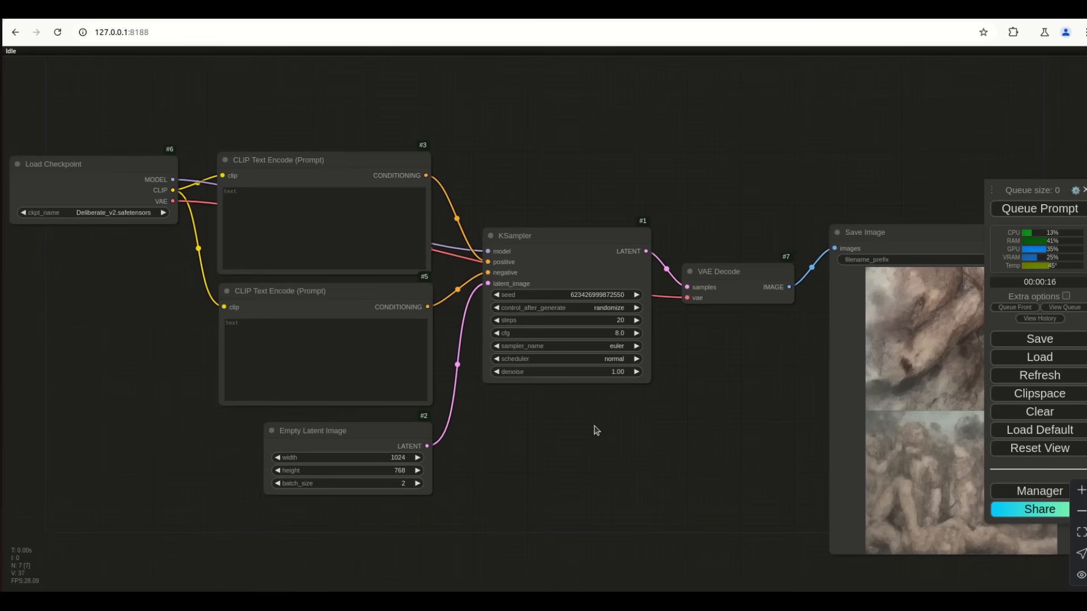
left_click_drag(414, 83, 522, 190)
Enter 'A cat wearing a Blue hat with white stars on it' as the positive prompt
left_click(283, 196)
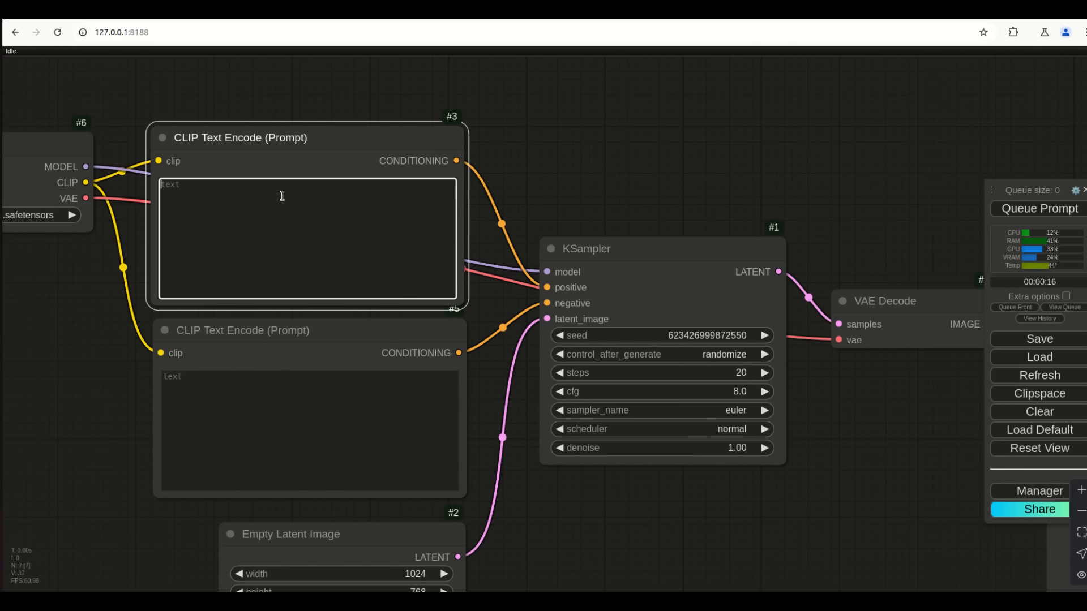
type("A cat ")
type("wera")
type("ring a")
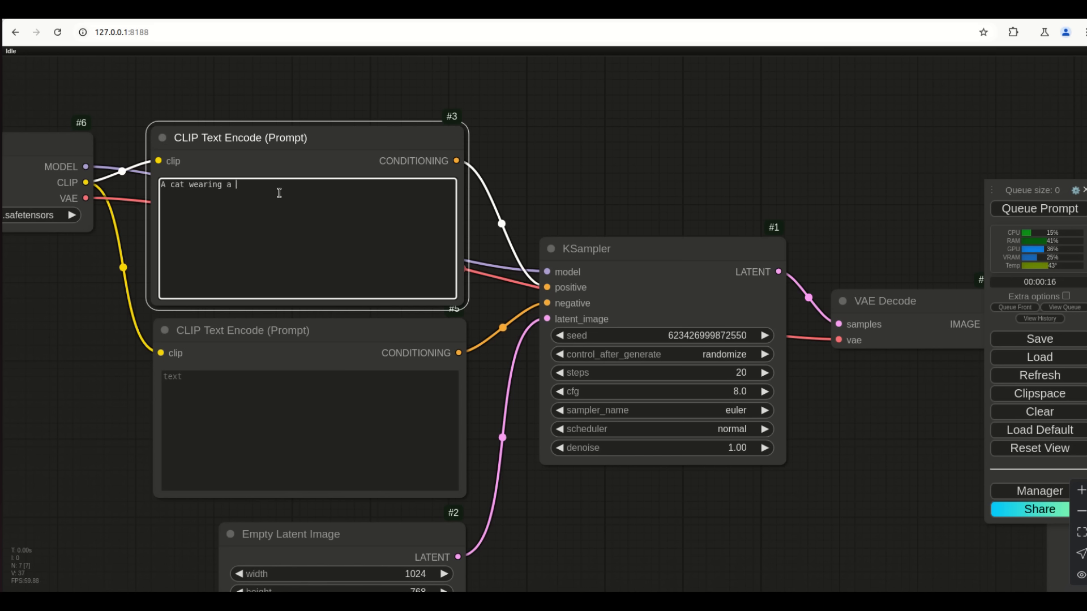
type(" Blue ha")
type("t with white stars on it")
left_click(829, 527)
left_click_drag(883, 542, 700, 510)
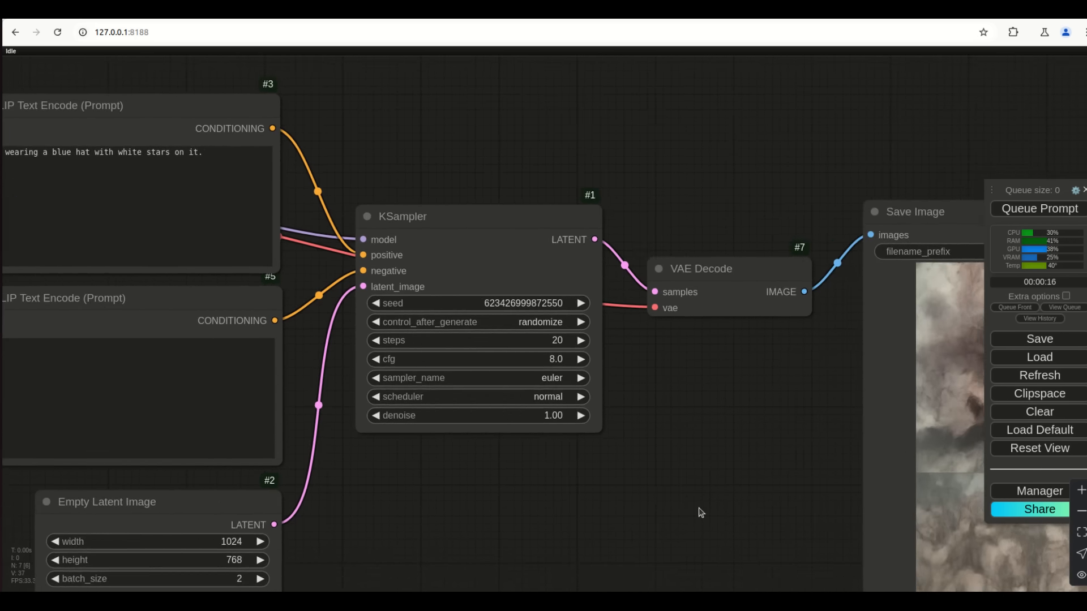
scroll(701, 513, "down", 4)
Generate with the cat prompt and inspect the two blue-hatted cat images and Empty Latent Image settings
left_click(1022, 209)
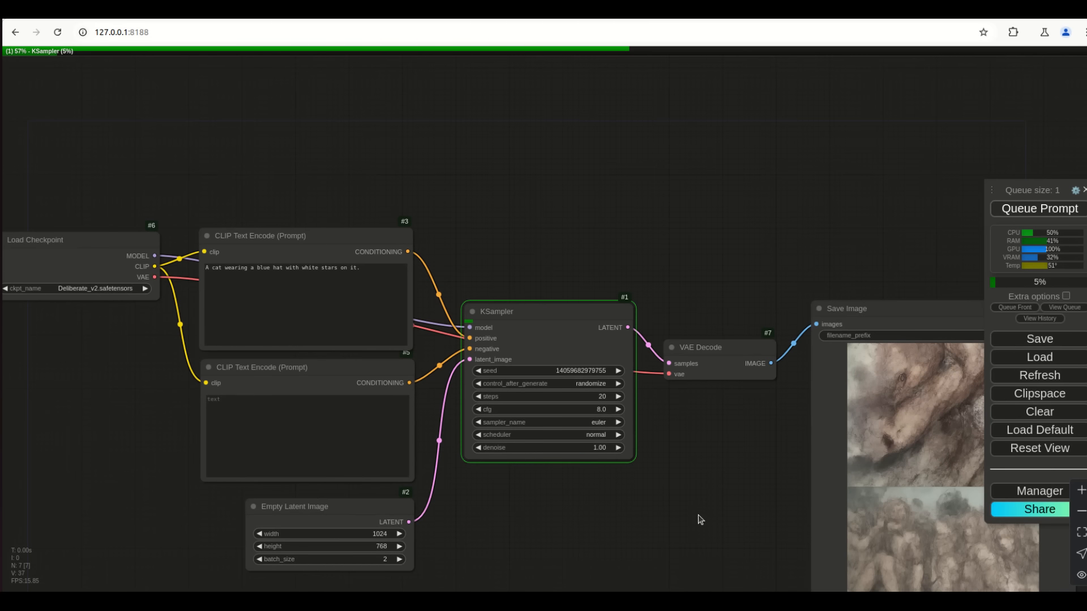
left_click_drag(677, 488, 665, 454)
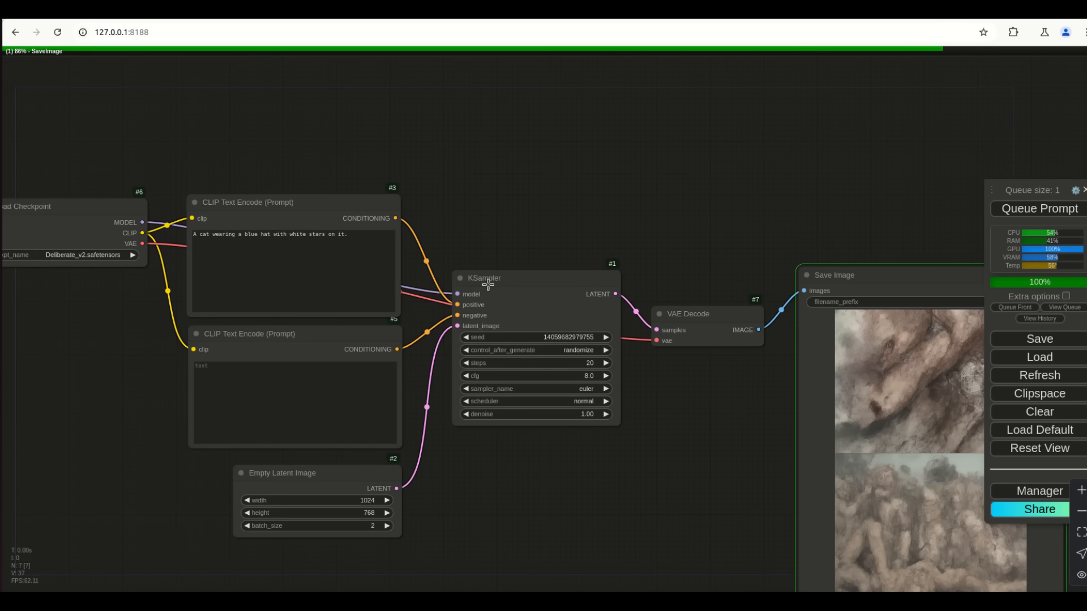
left_click_drag(672, 485, 548, 471)
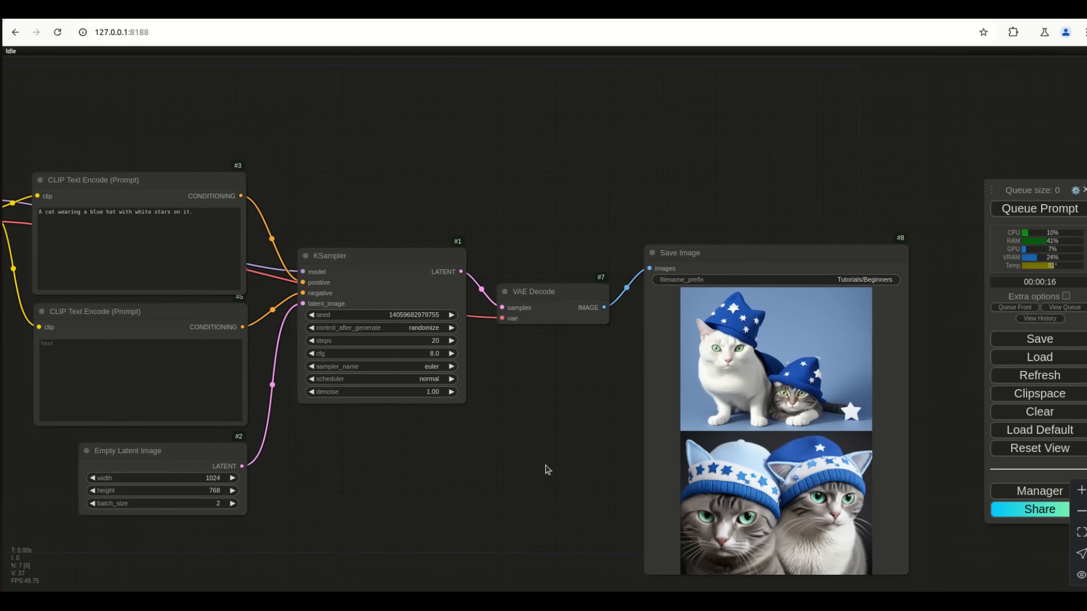
scroll(548, 471, "up", 6)
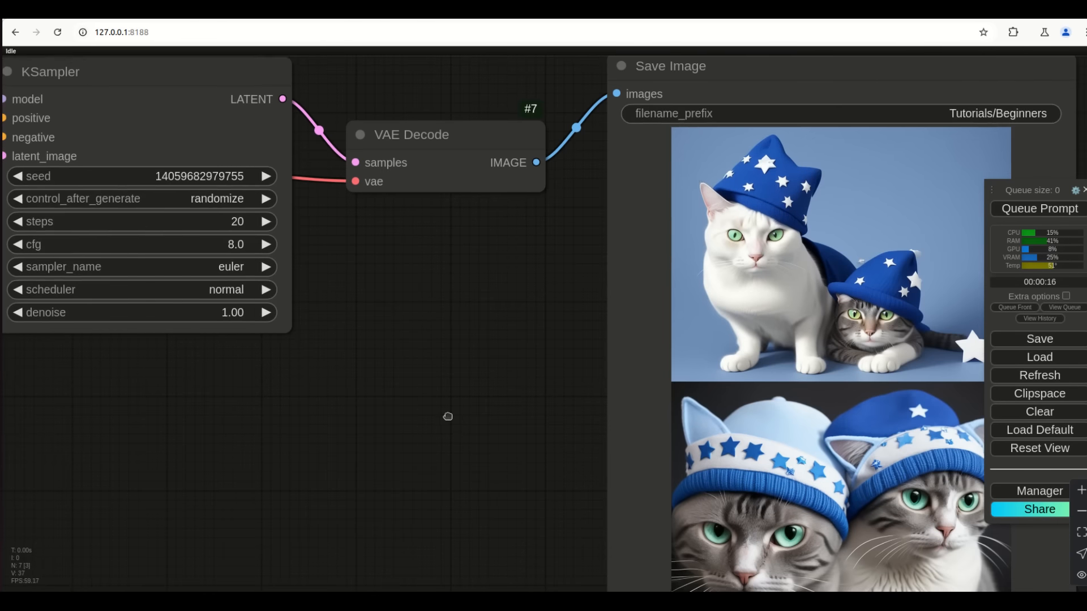
scroll(373, 366, "down", 4)
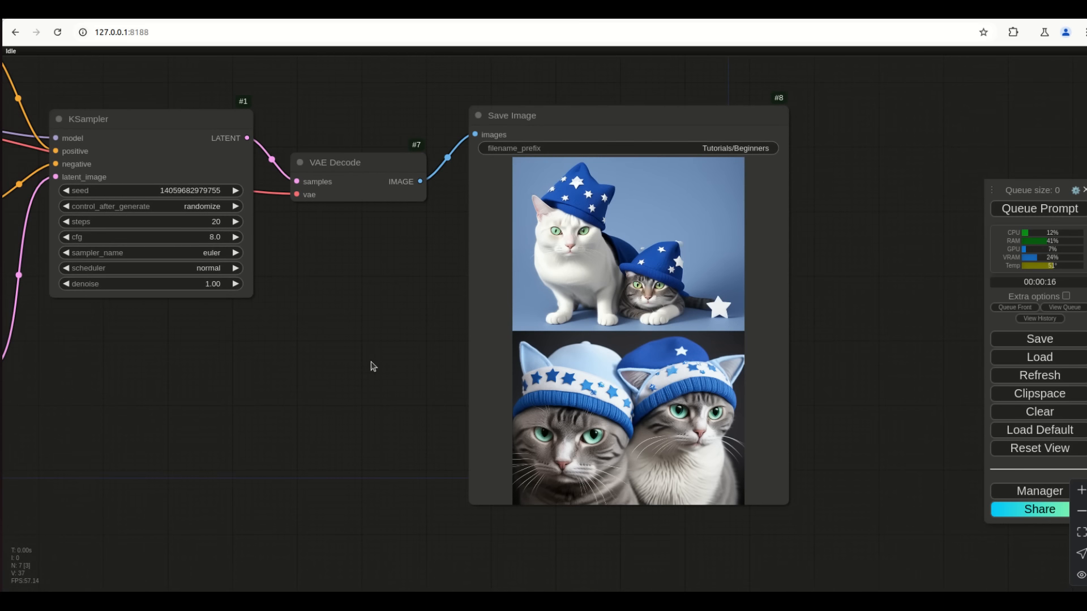
scroll(389, 417, "down", 3)
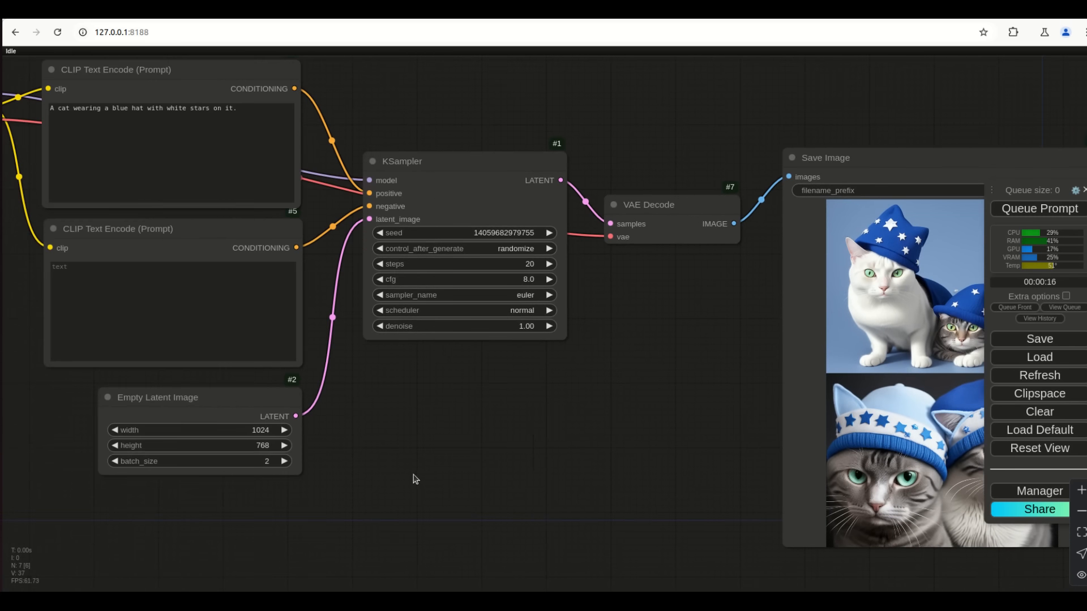
scroll(352, 444, "up", 5)
left_click_drag(351, 445, 546, 449)
scroll(483, 469, "up", 4)
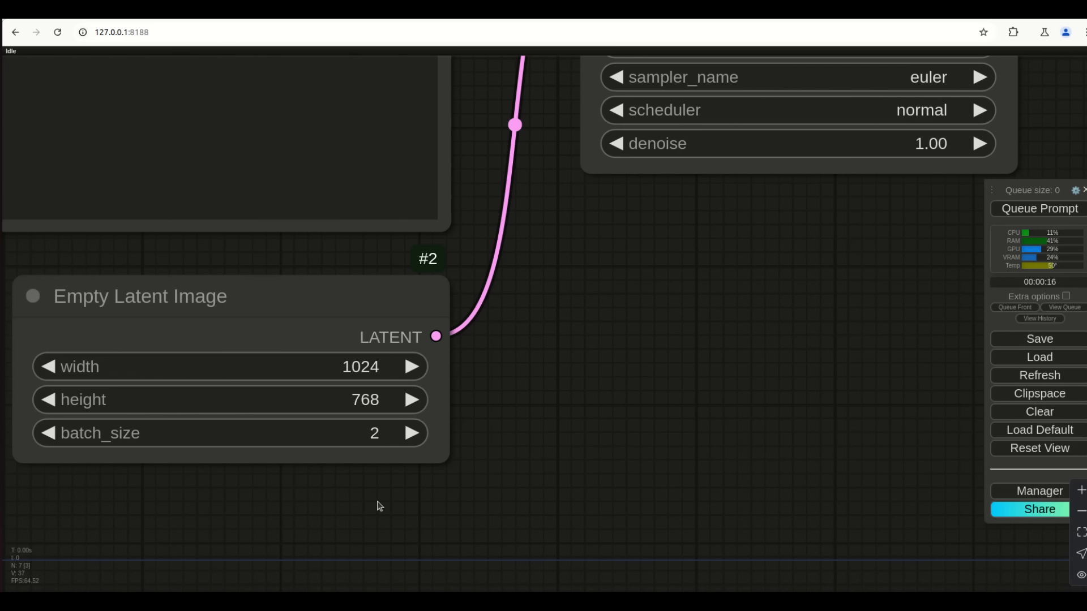
Set the Empty Latent Image width and height to 512
left_click(349, 385)
left_click(354, 376)
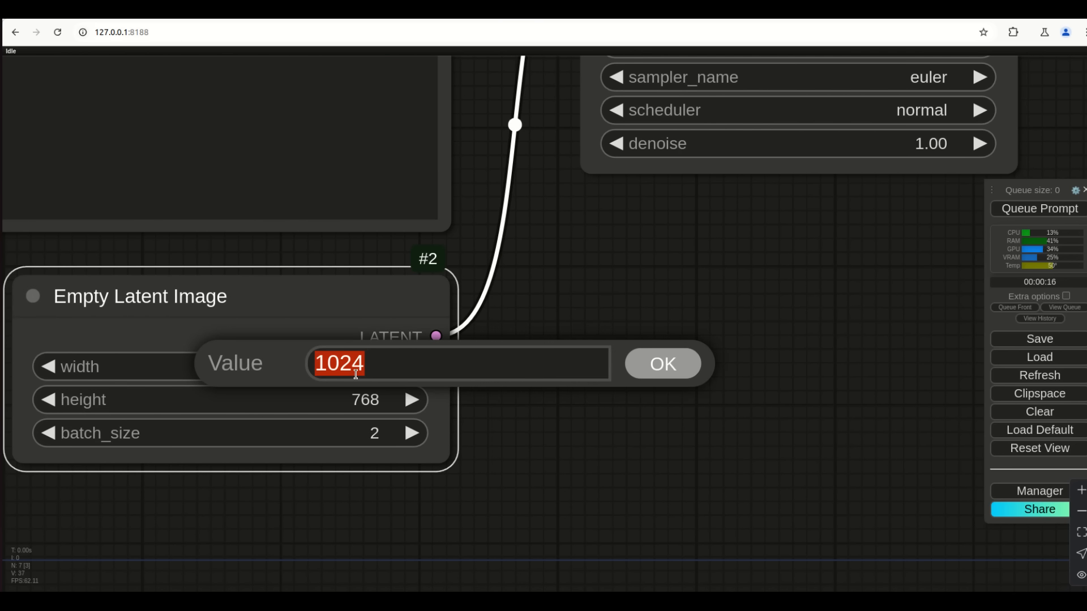
type("512")
key("Return")
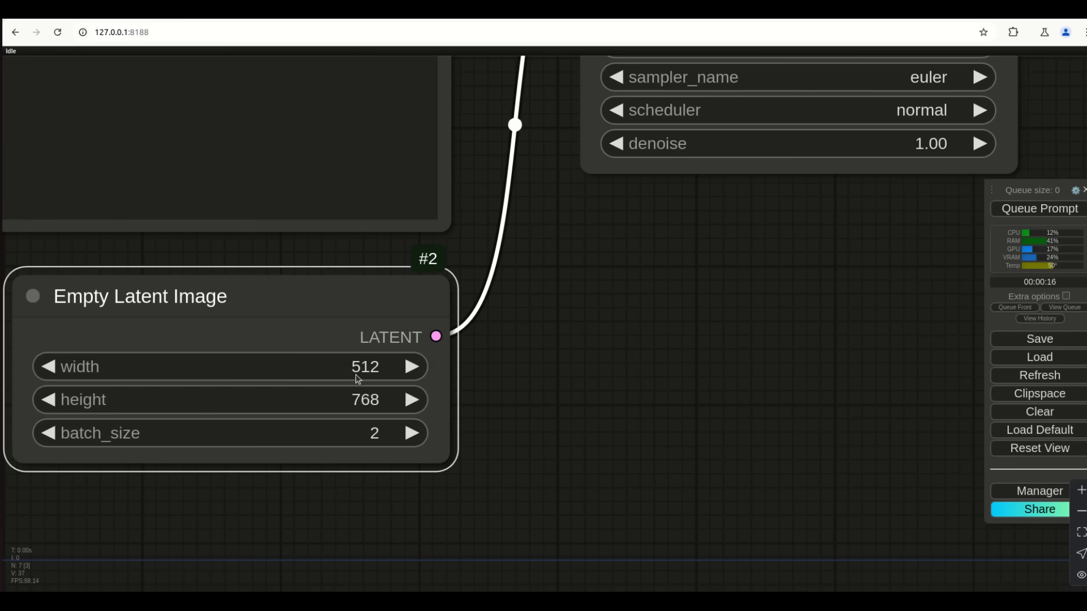
left_click(365, 406)
type("512")
key("Return")
Generate a new pair of 512×512 cat images and review the output
scroll(635, 365, "down", 10)
left_click(1005, 215)
left_click_drag(591, 410, 424, 399)
left_click_drag(671, 437, 616, 425)
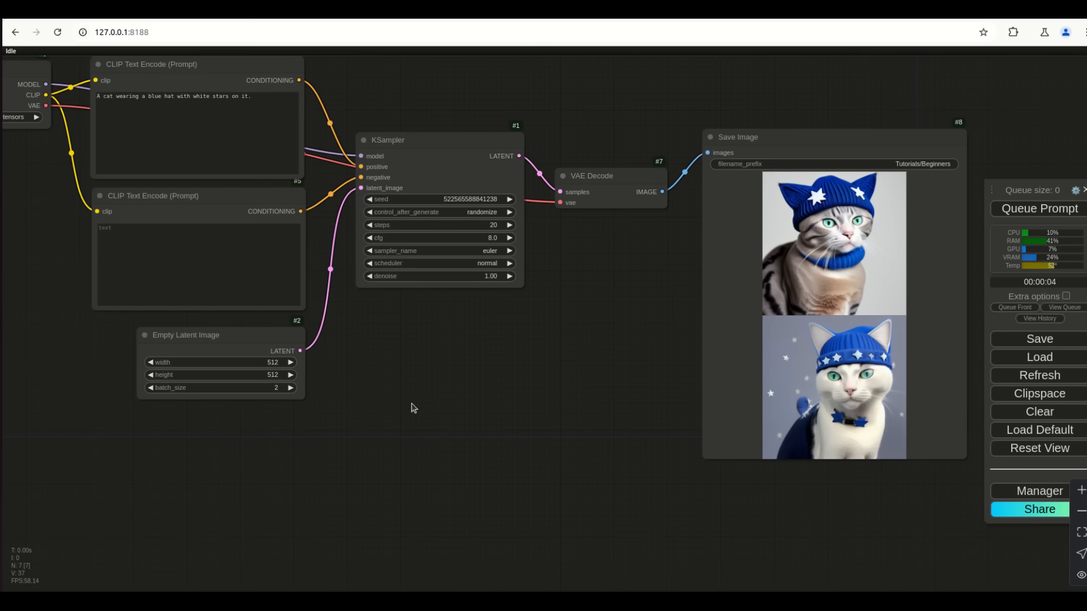
left_click_drag(407, 383, 386, 458)
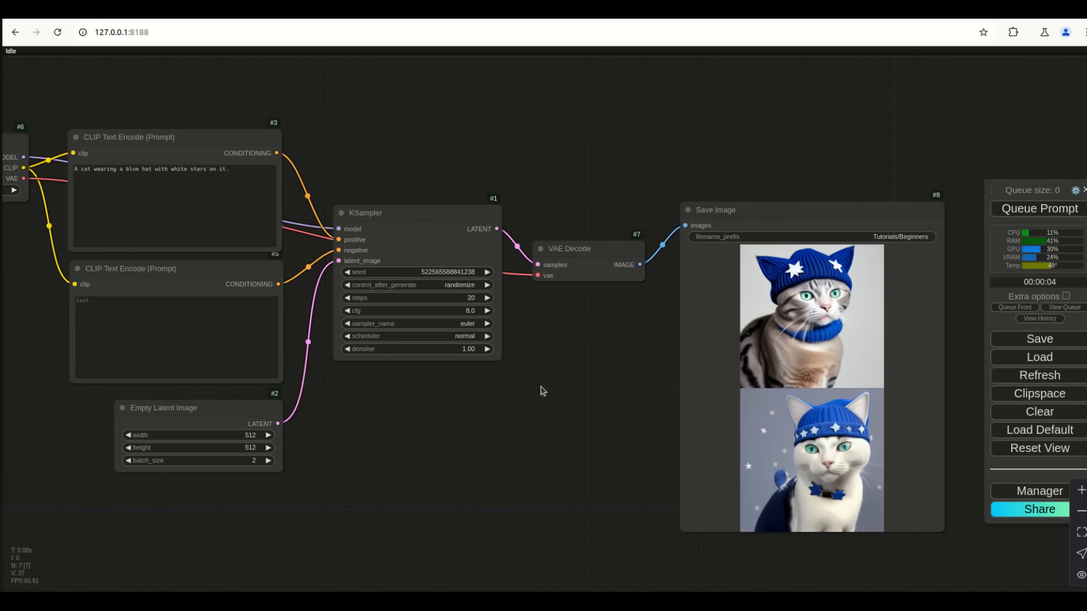
left_click_drag(445, 439, 500, 464)
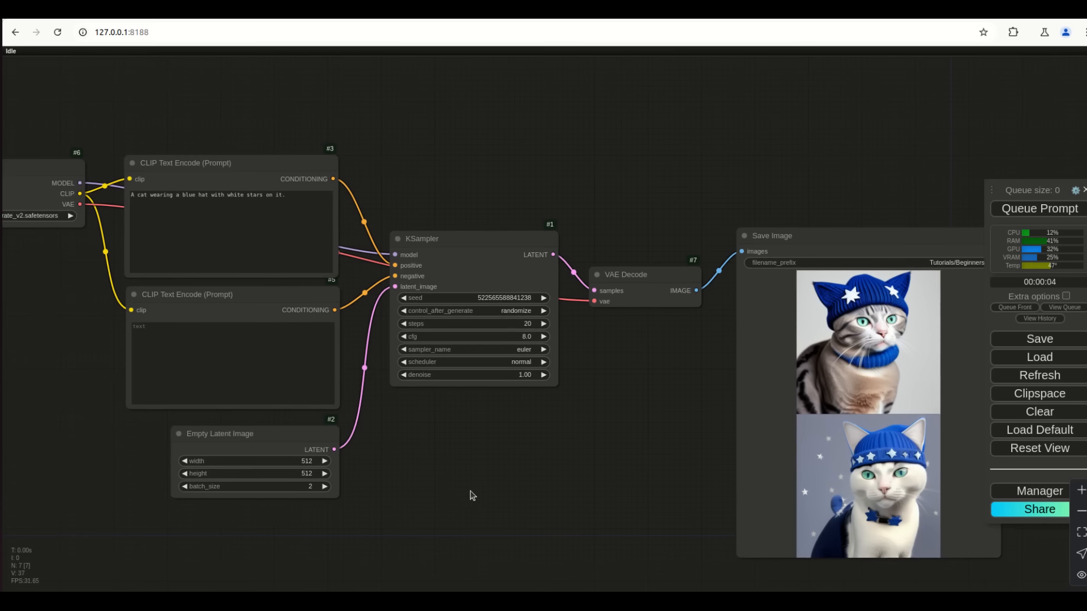
scroll(468, 471, "up", 4)
left_click_drag(379, 366, 491, 391)
Insert '2' into the positive prompt and queue a generation
left_click(251, 213)
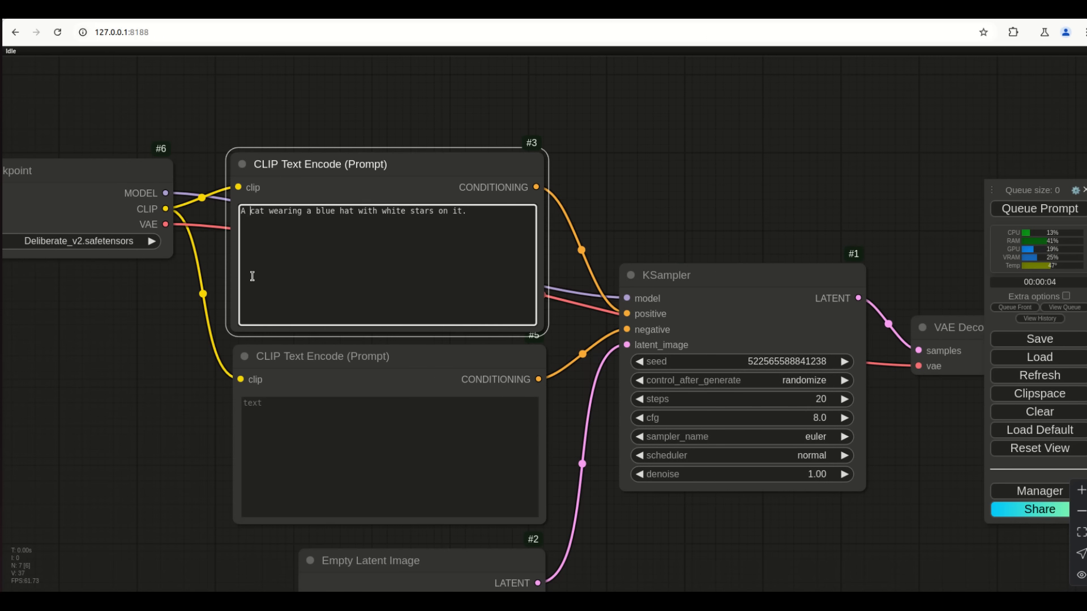
type("2")
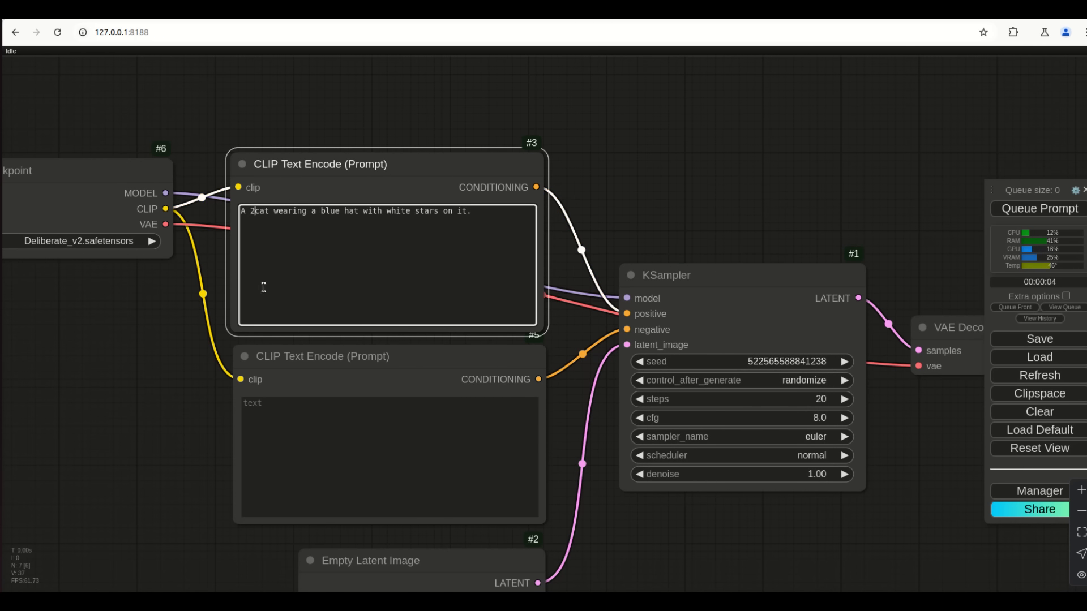
key("BackSpace")
left_click_drag(851, 216, 575, 233)
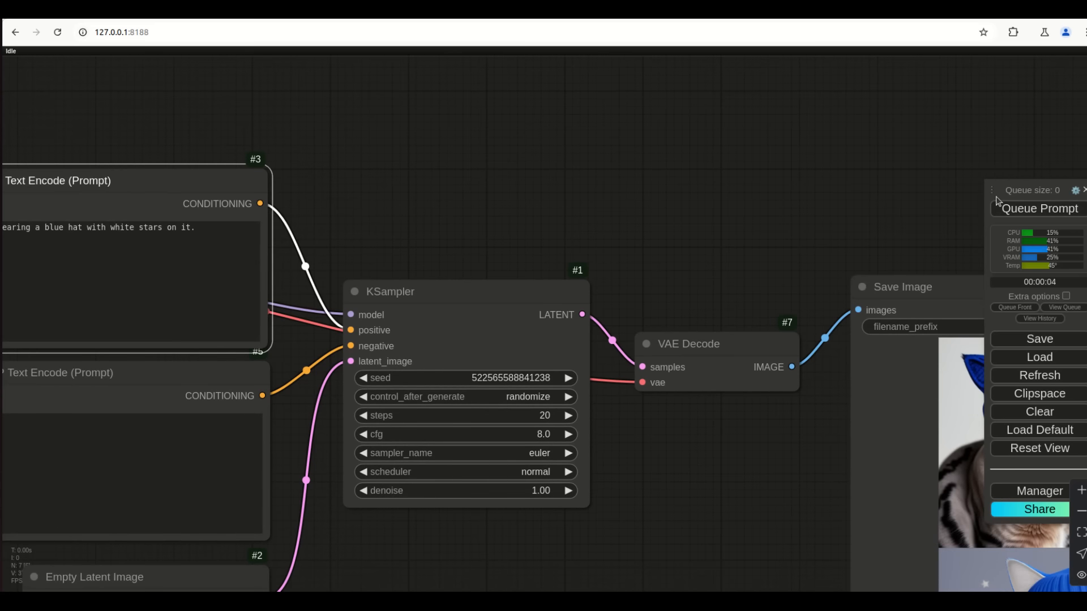
left_click(1005, 210)
left_click_drag(679, 506, 595, 476)
scroll(600, 485, "down", 3)
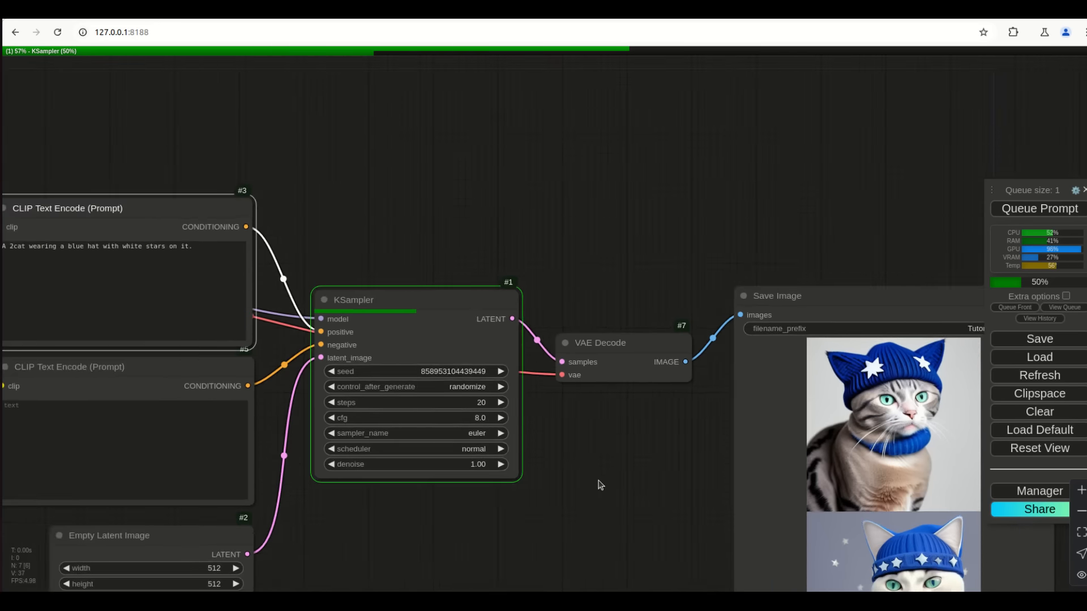
left_click_drag(641, 527, 718, 523)
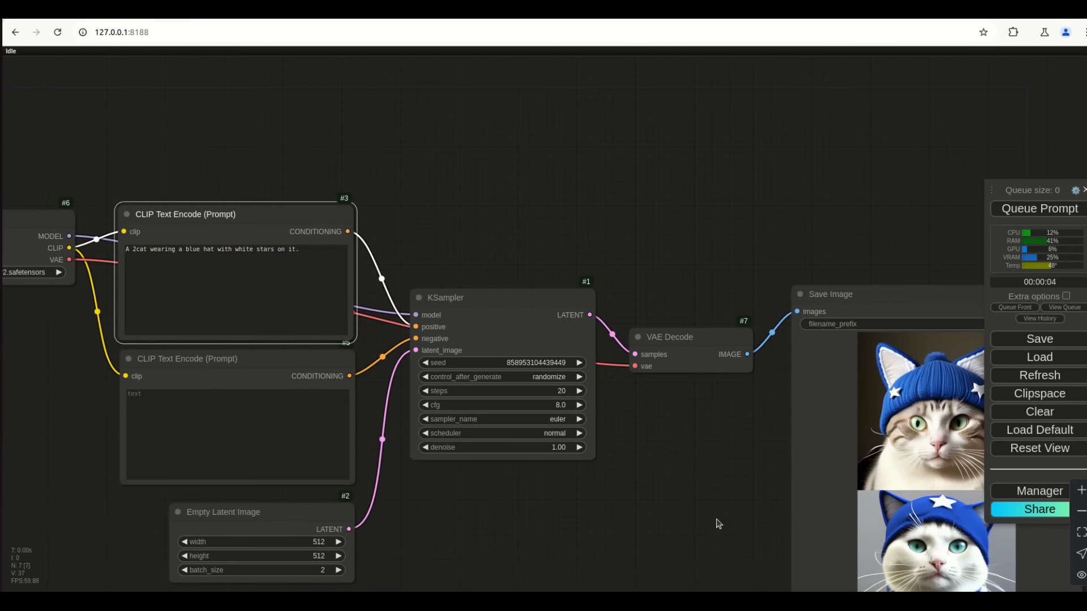
Finish the prompt as '2cats wearing a blue hat with white stars on it.' and generate again
scroll(449, 271, "up", 7)
left_click_drag(397, 251, 719, 287)
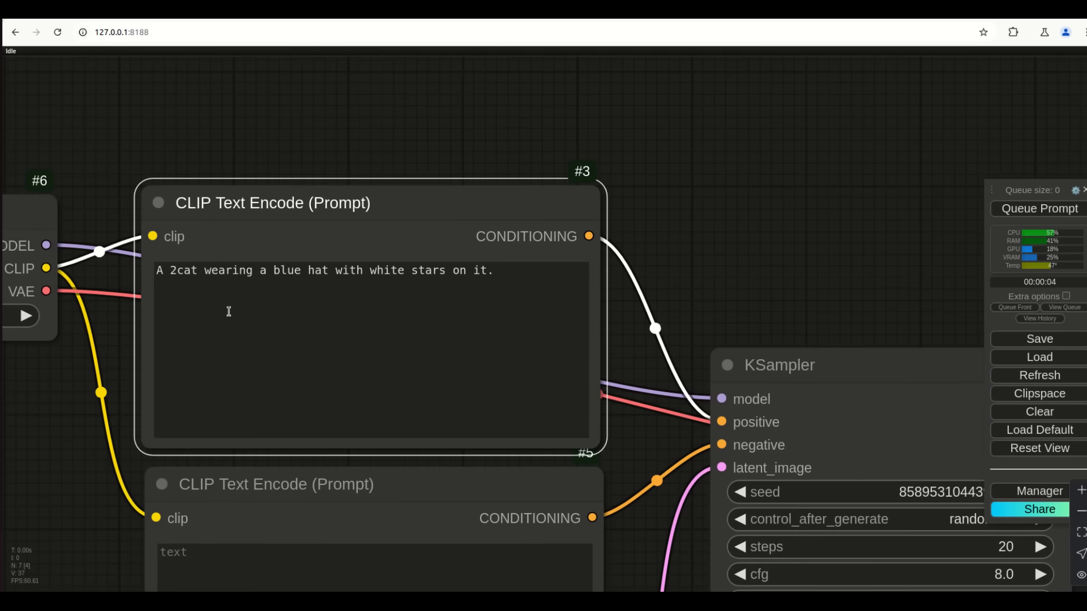
left_click(197, 271)
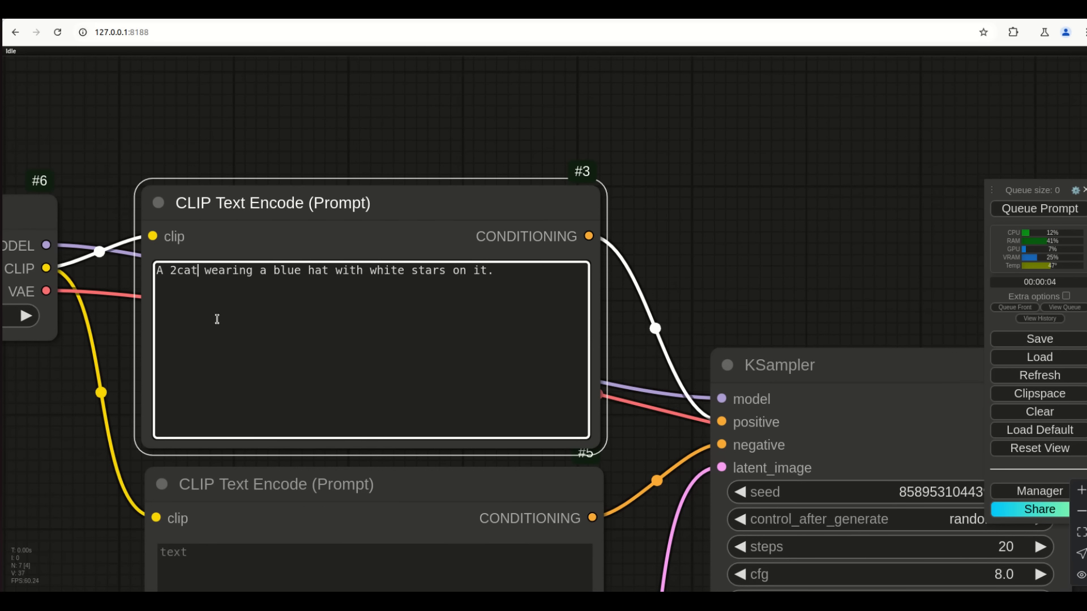
type("s")
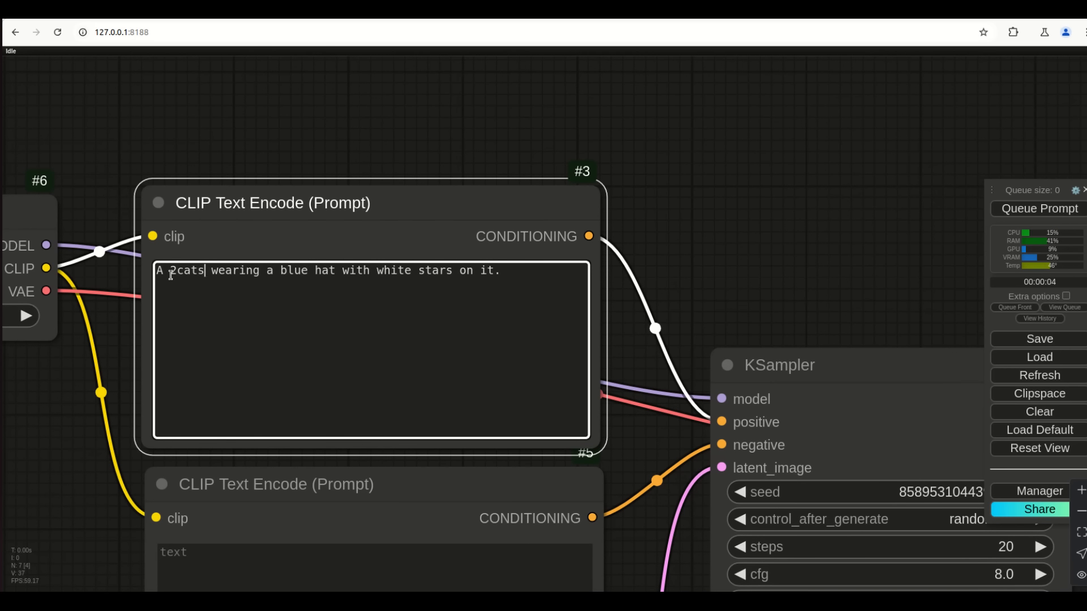
key("BackSpace")
key("BackSpace")
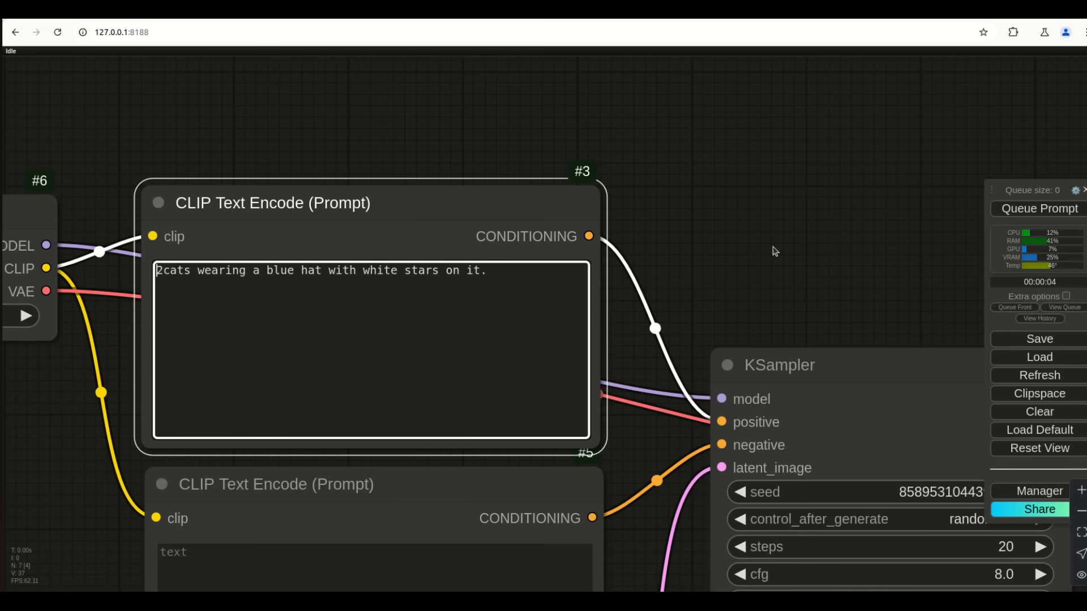
left_click(1027, 209)
left_click_drag(1026, 303, 643, 270)
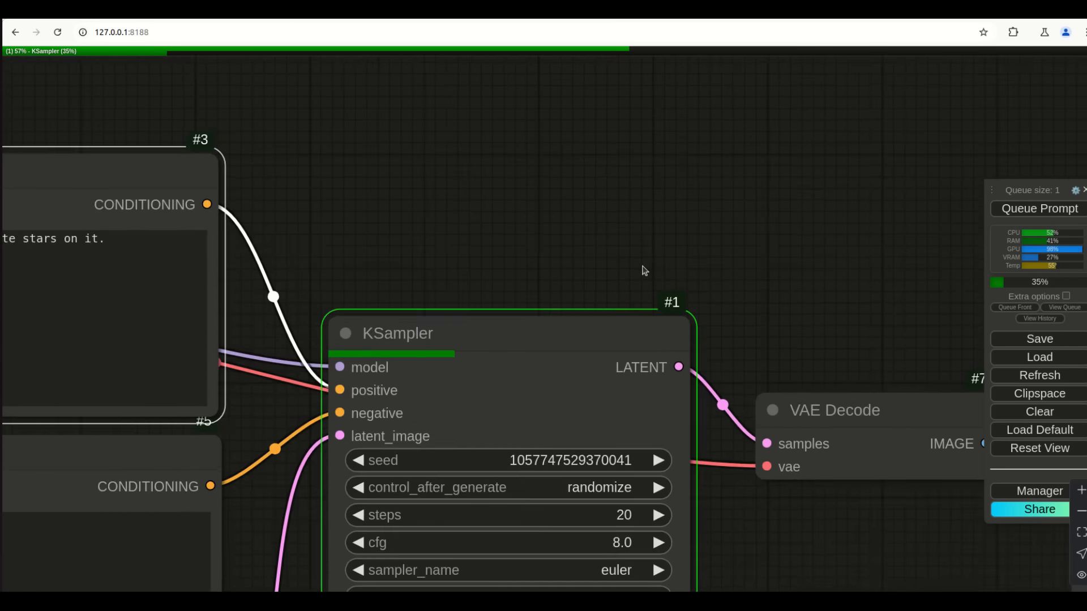
scroll(644, 271, "down", 5)
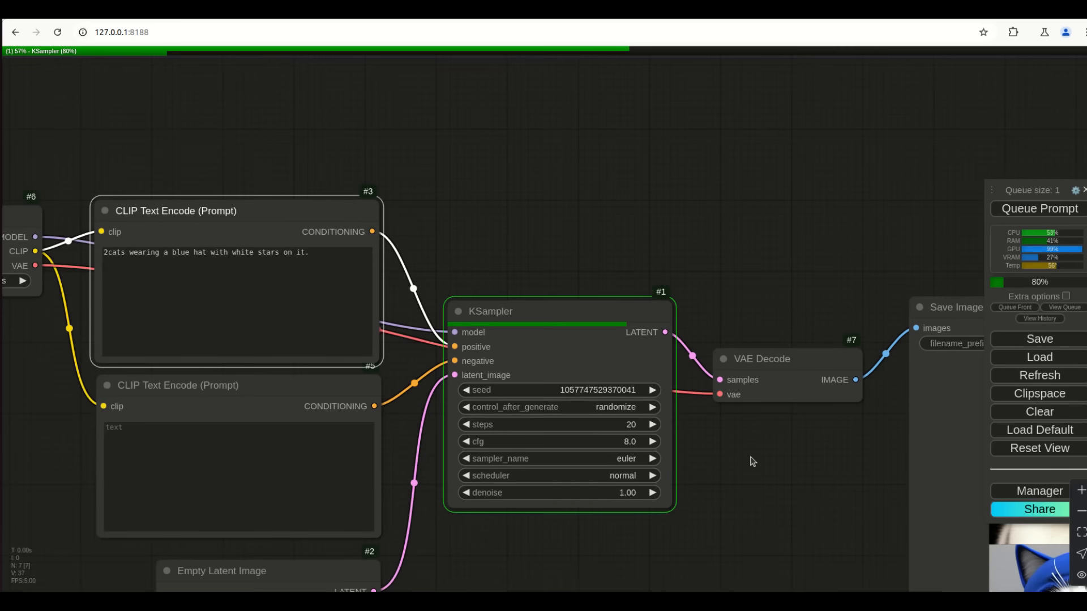
left_click_drag(773, 496, 521, 413)
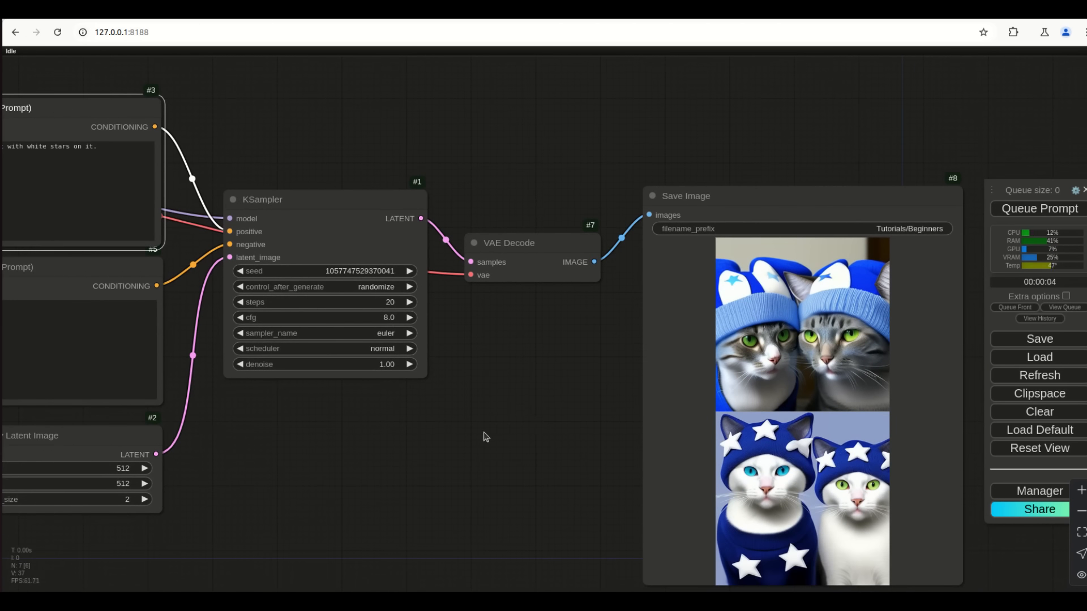
left_click_drag(379, 480, 526, 499)
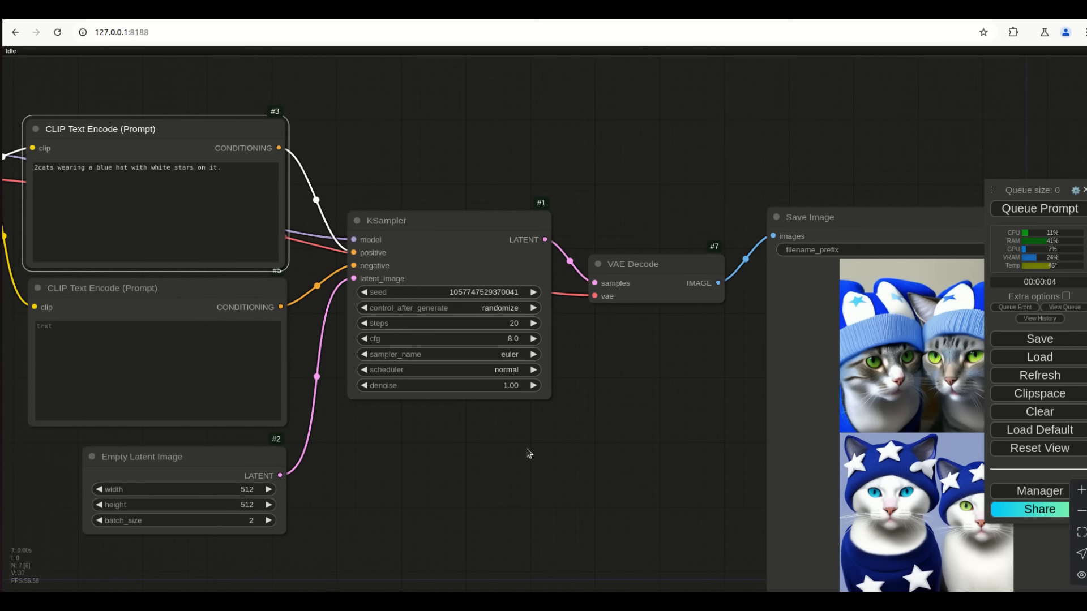
scroll(511, 181, "up", 2)
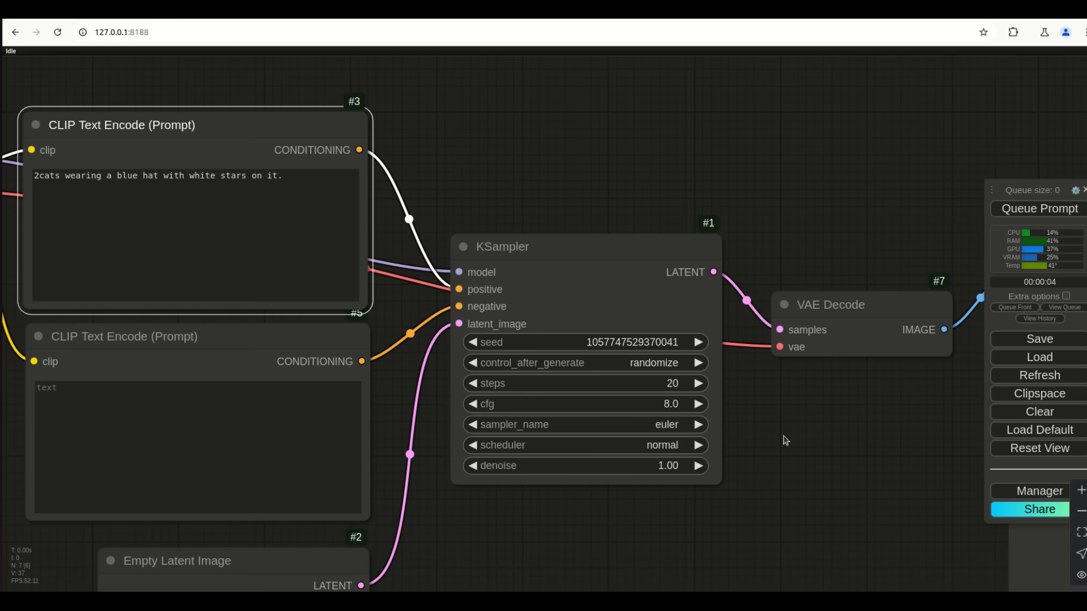
scroll(788, 478, "down", 3)
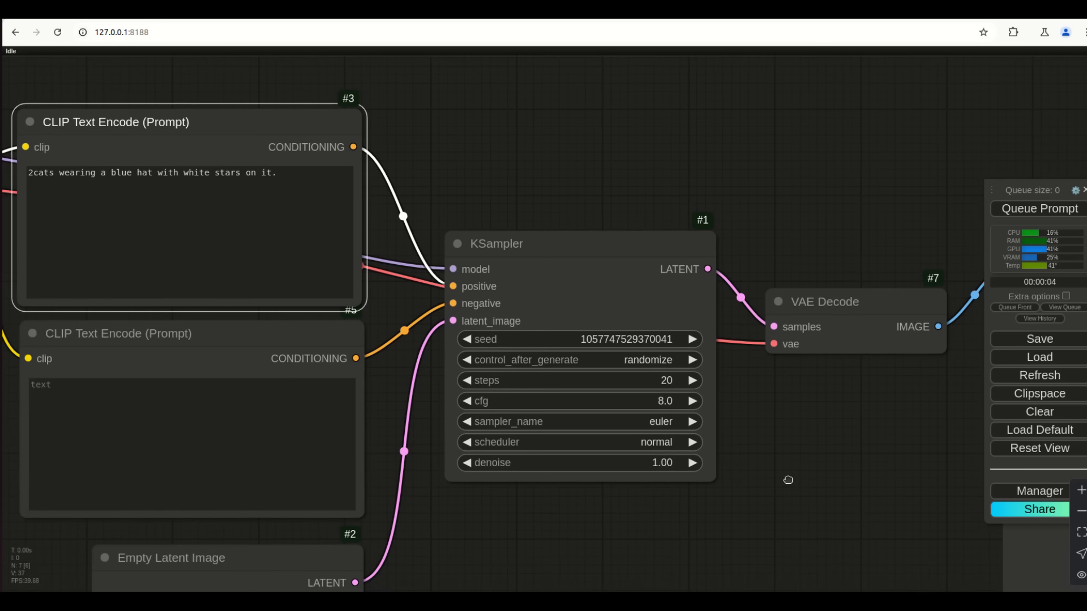
left_click(675, 388)
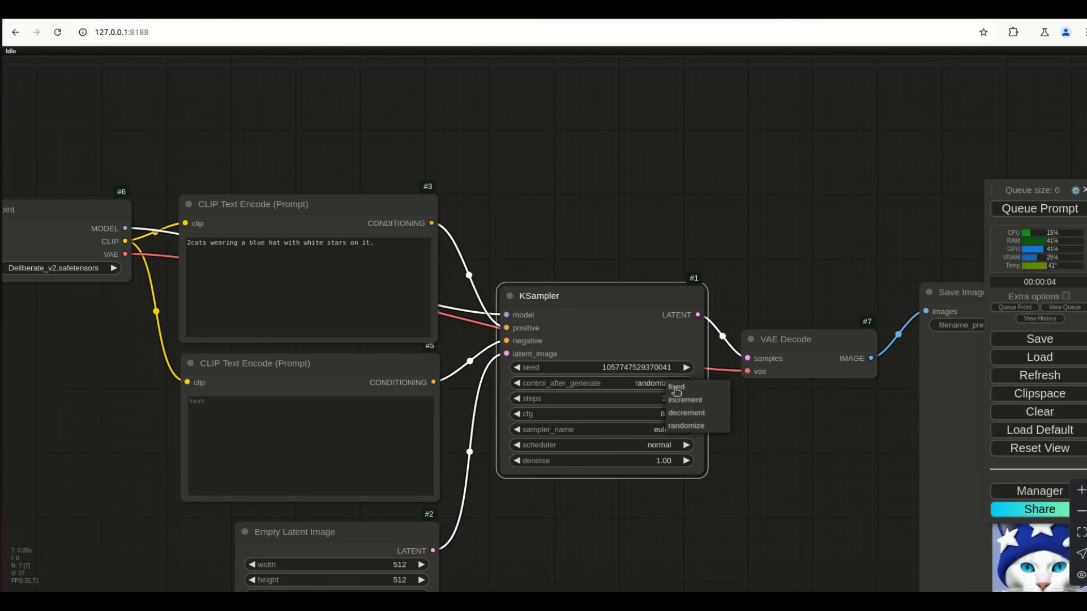
left_click(684, 388)
left_click(1022, 210)
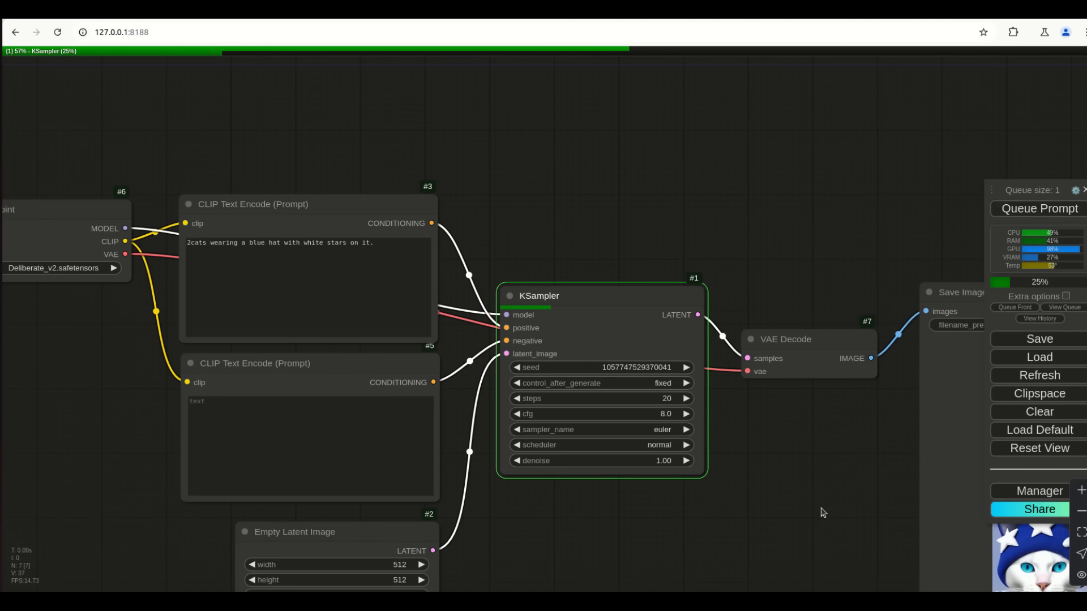
left_click_drag(710, 385, 628, 374)
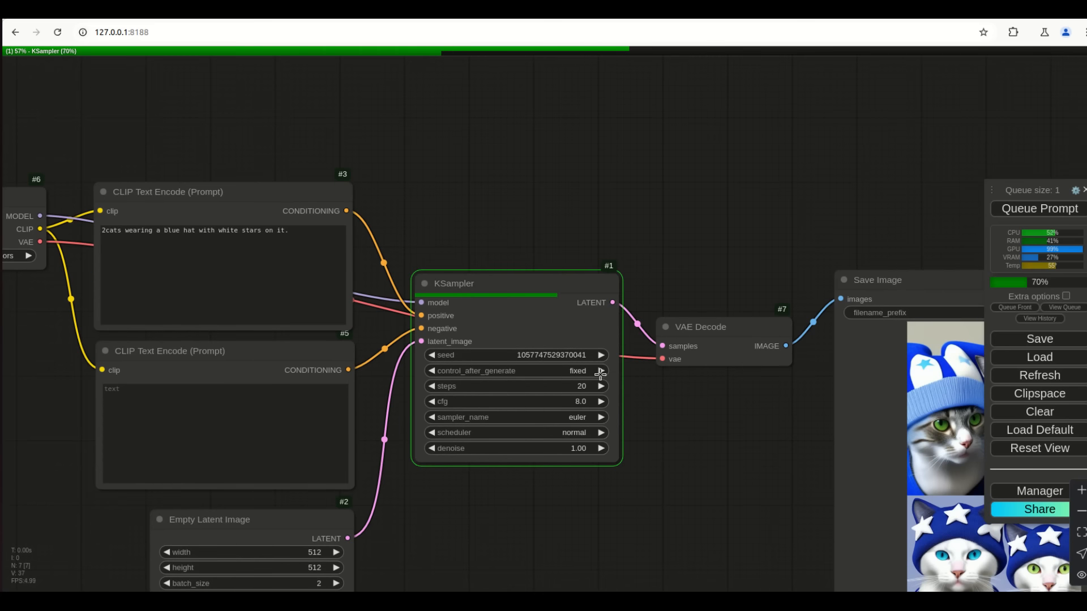
left_click_drag(749, 510, 610, 465)
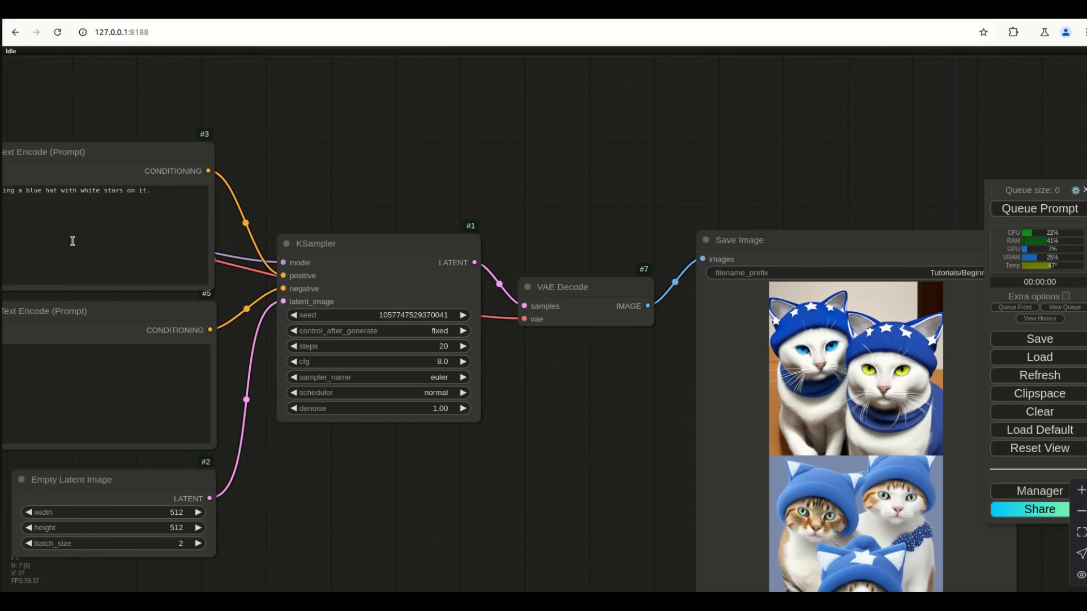
Trim 'on it' so the prompt ends with 'white stars.' and generate with the fixed seed
left_click_drag(280, 200, 339, 216)
left_click(221, 207)
key("BackSpace")
key("BackSpace")
key("BackSpace")
key("BackSpace")
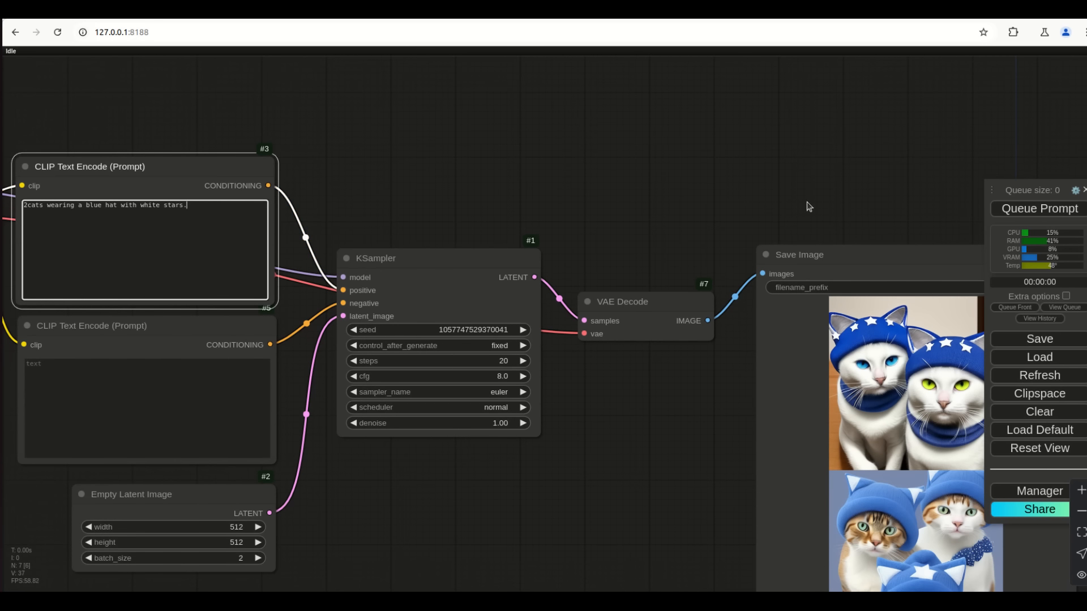
left_click(1019, 209)
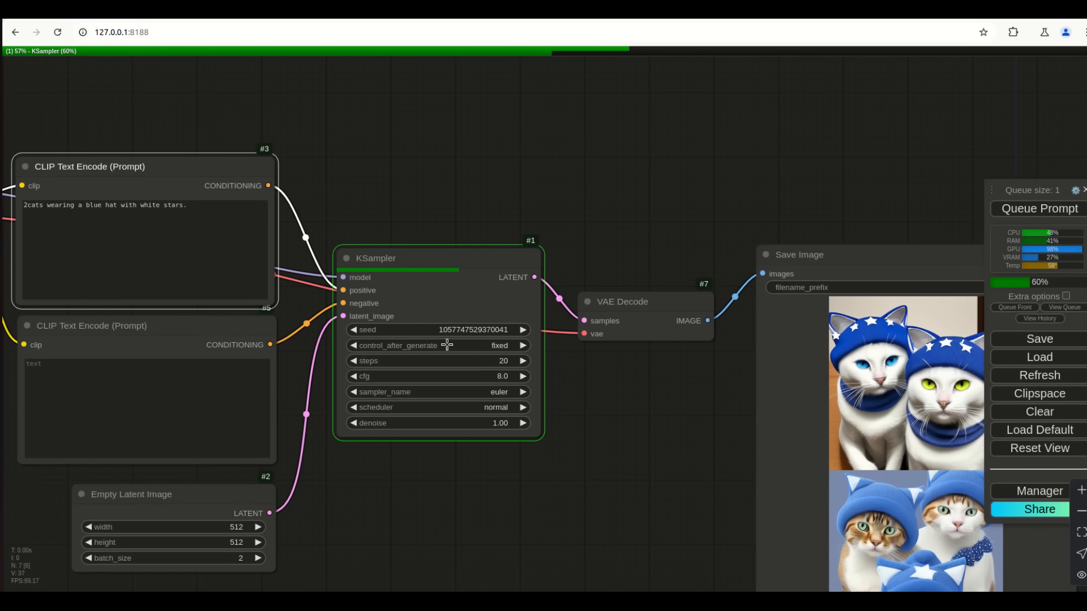
left_click_drag(684, 490, 570, 463)
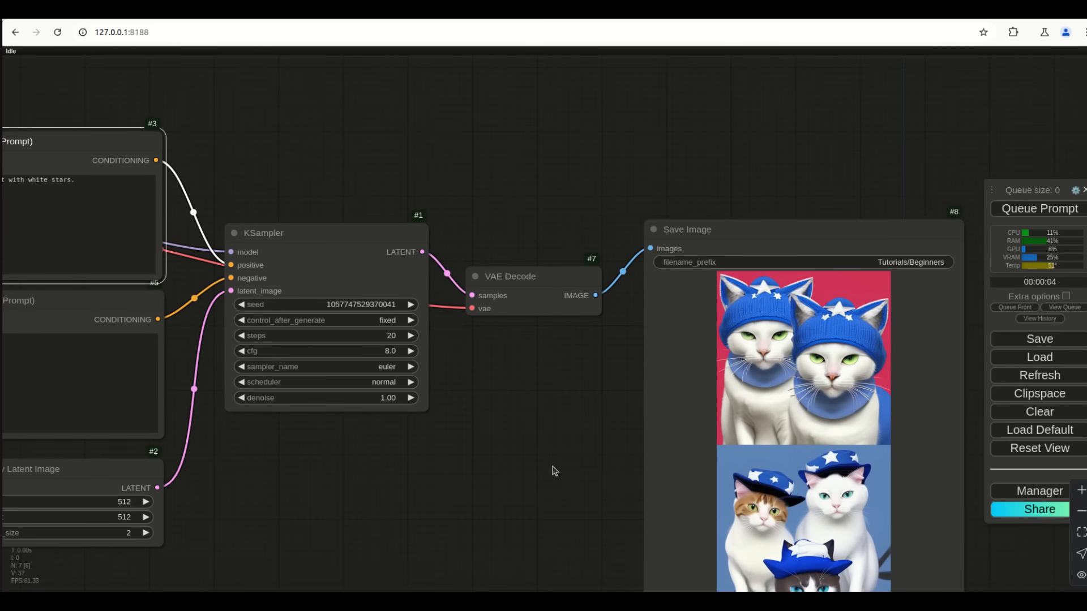
left_click_drag(511, 487, 551, 477)
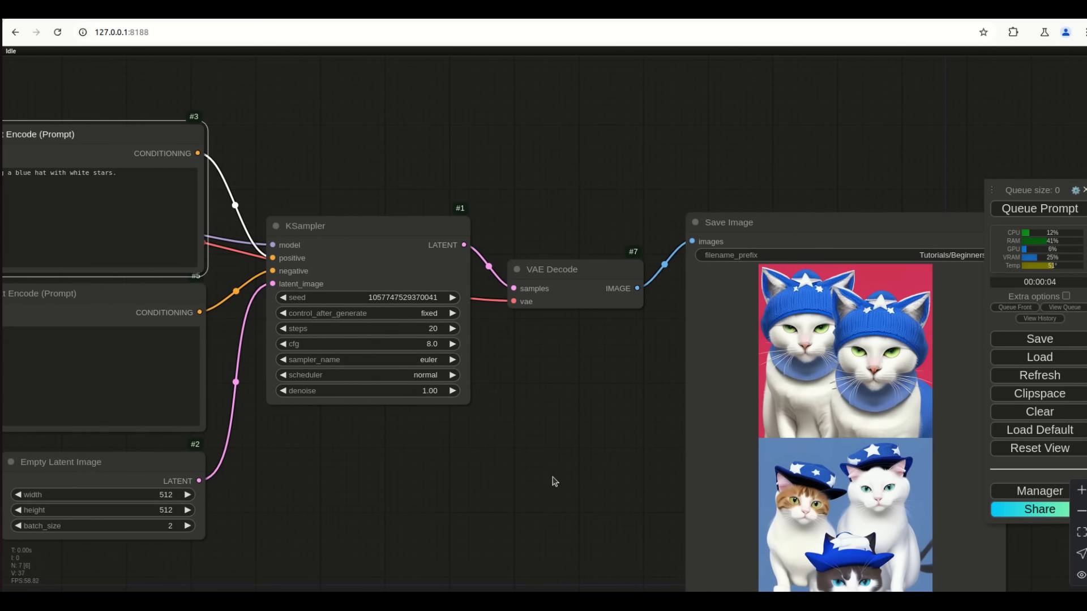
Set the KSampler control_after_generate option back to randomize
scroll(497, 423, "up", 4)
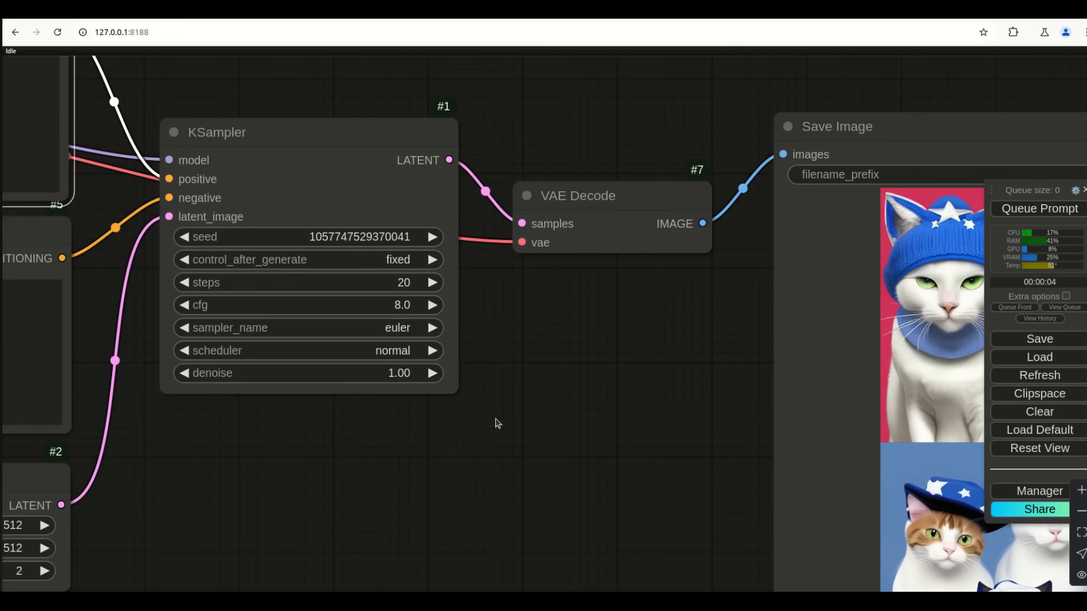
left_click(395, 259)
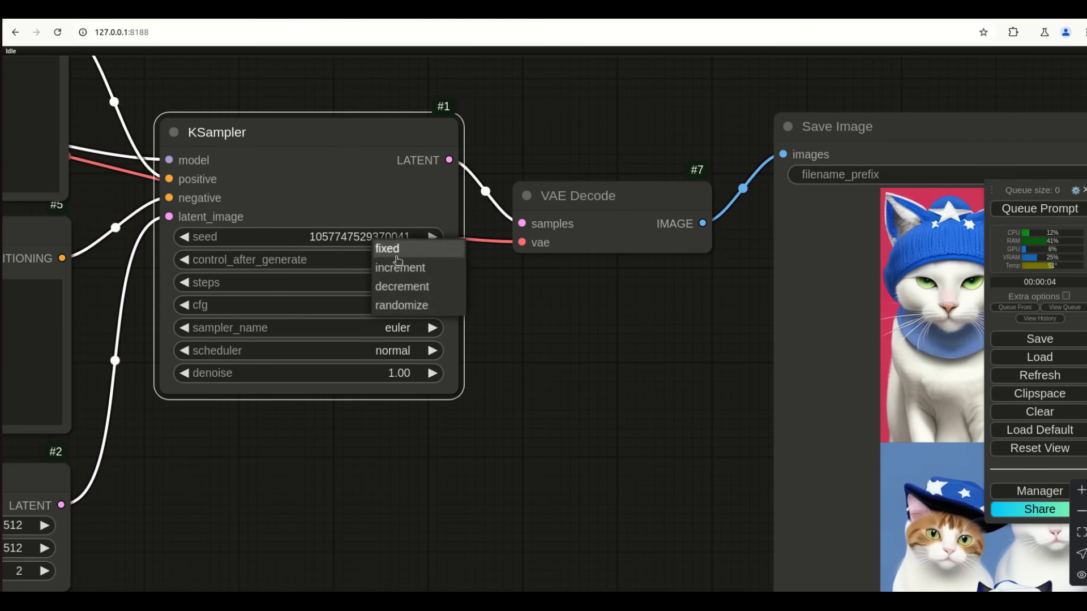
left_click(406, 306)
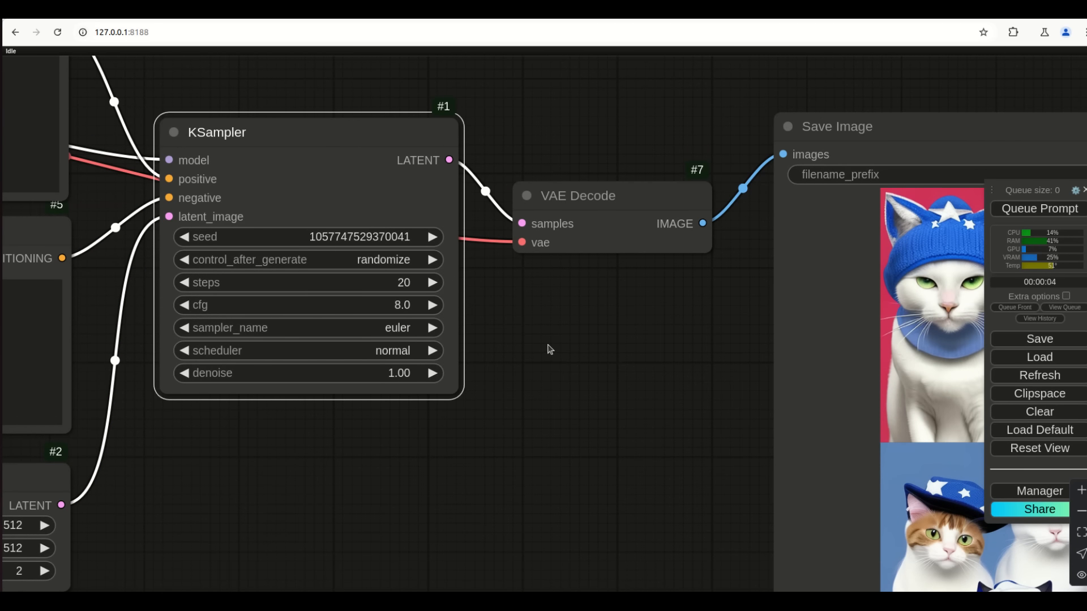
Set KSampler steps to 1 and generate, producing blurry, formless blue images
left_click(404, 284)
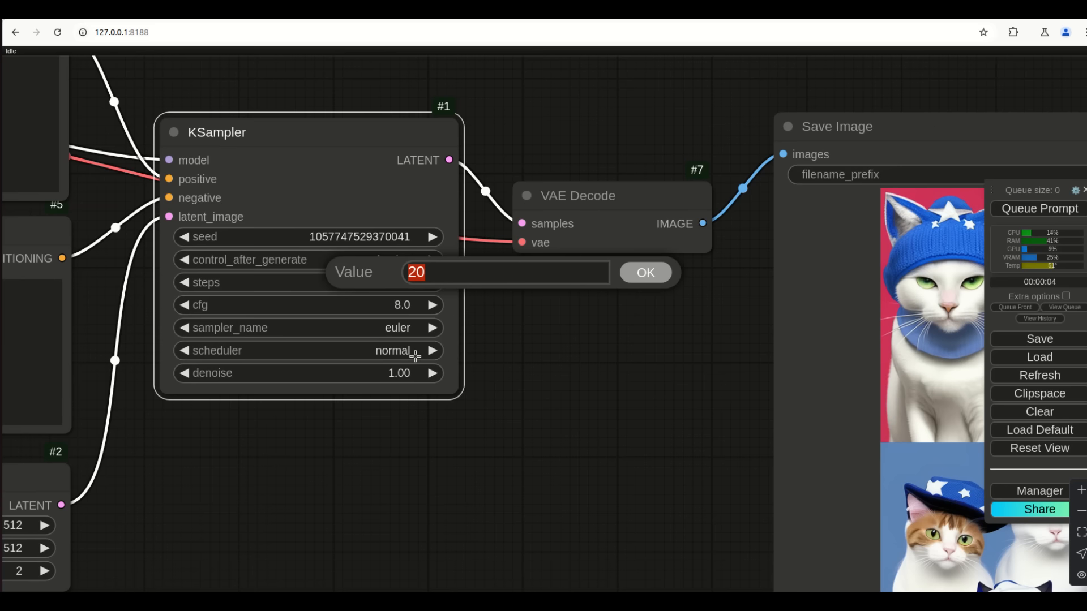
type("1")
key("Return")
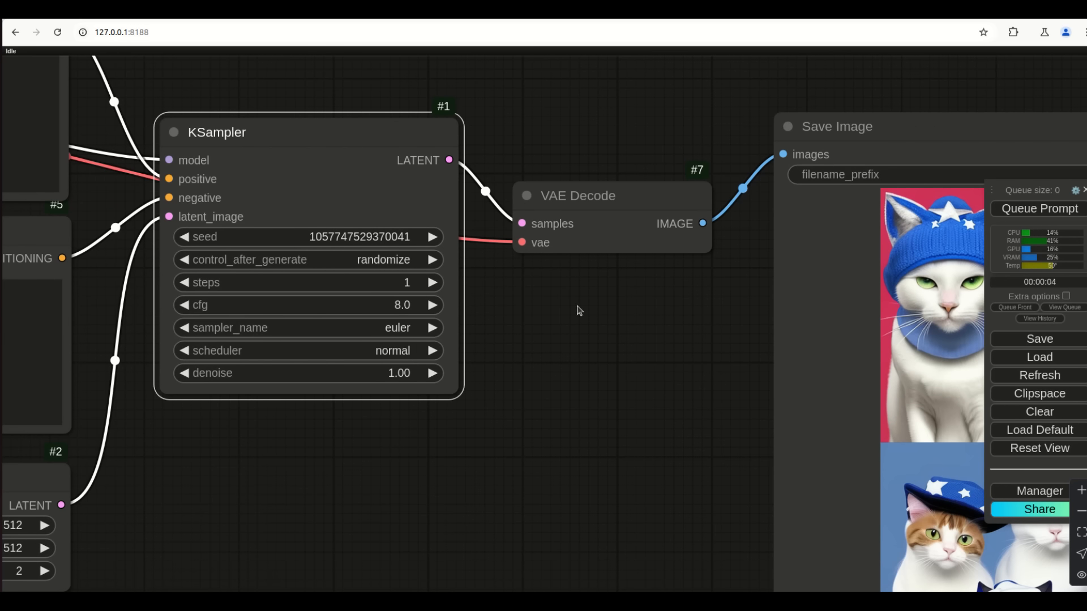
scroll(625, 365, "down", 5)
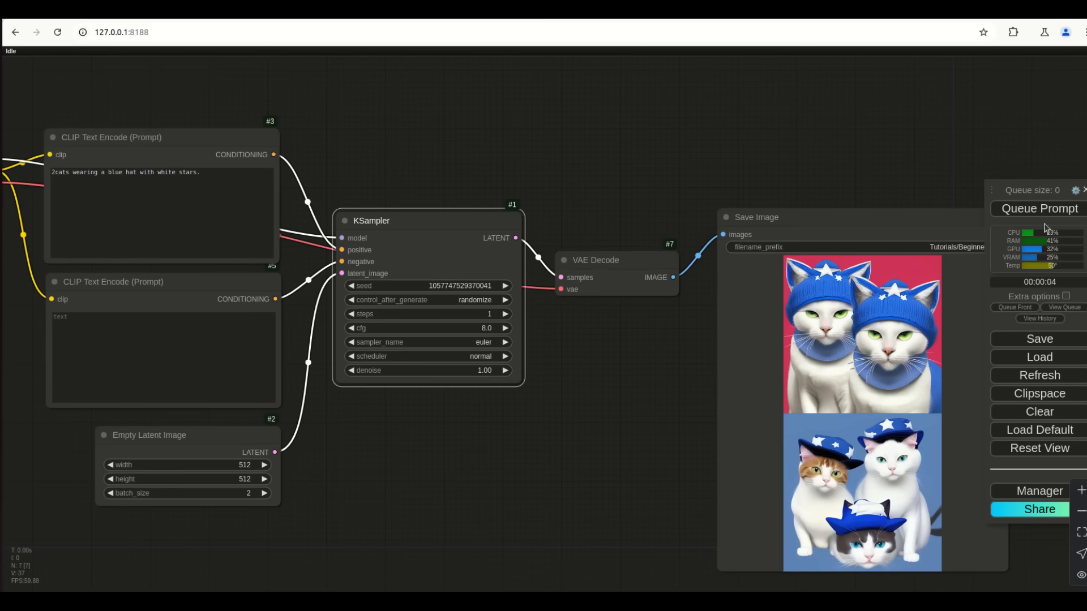
left_click(1046, 213)
left_click_drag(643, 460, 535, 448)
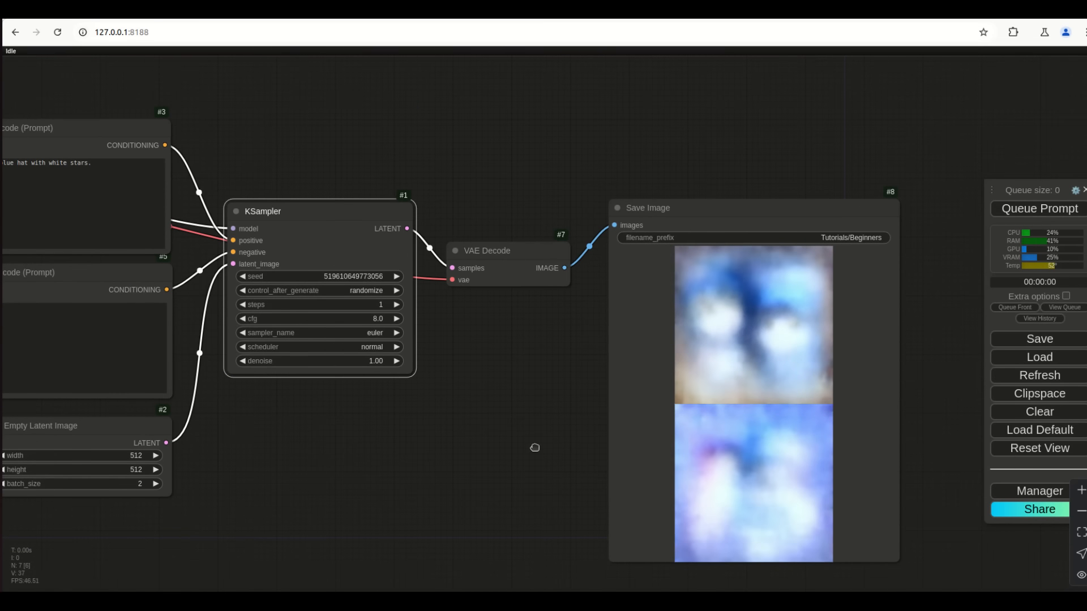
scroll(292, 439, "up", 4)
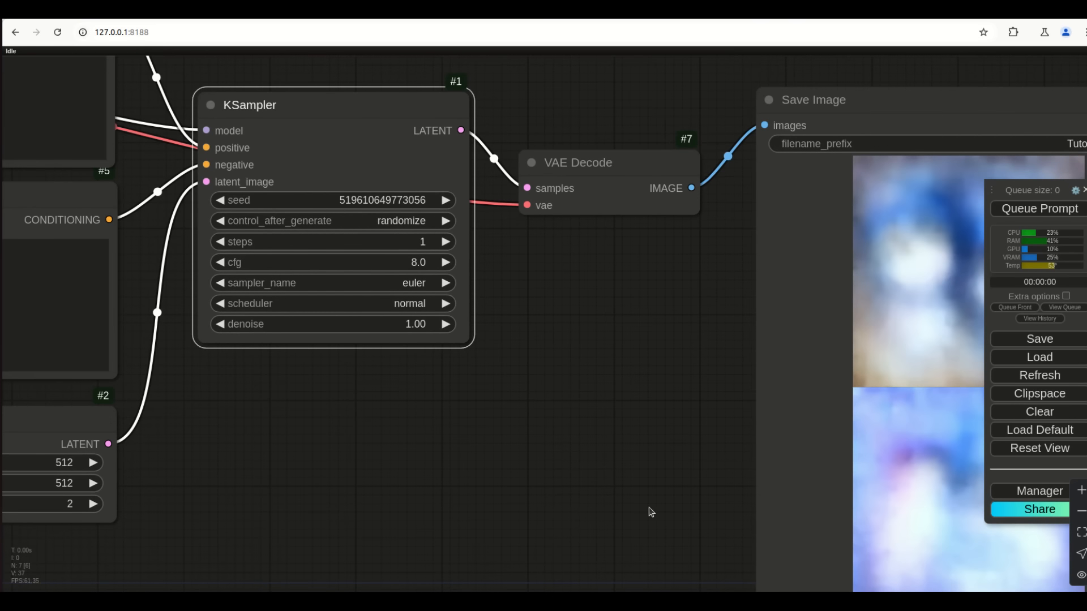
left_click_drag(651, 512, 473, 472)
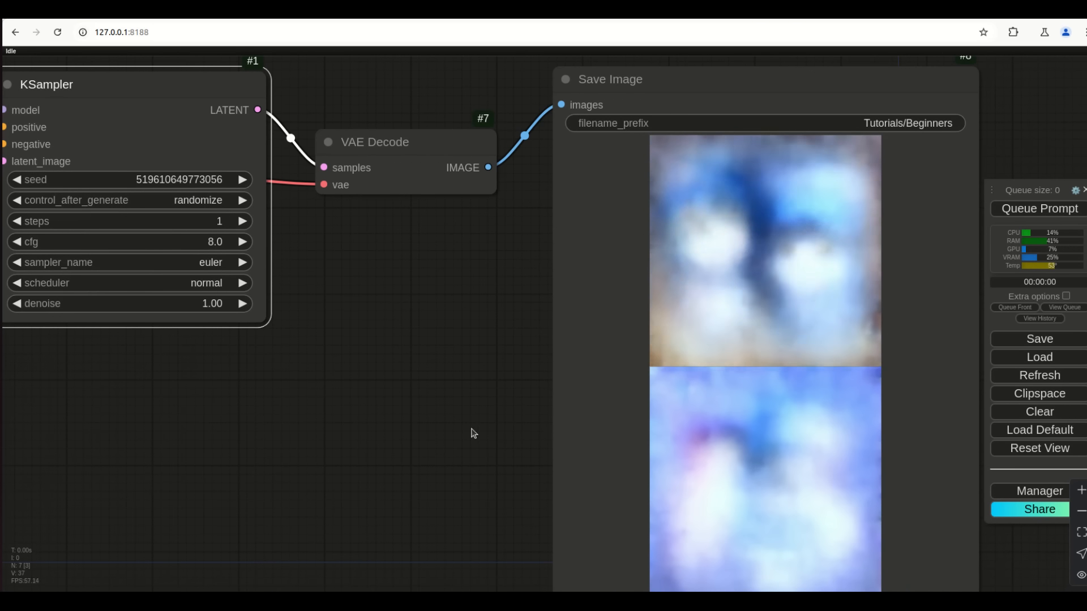
left_click_drag(409, 409, 525, 468)
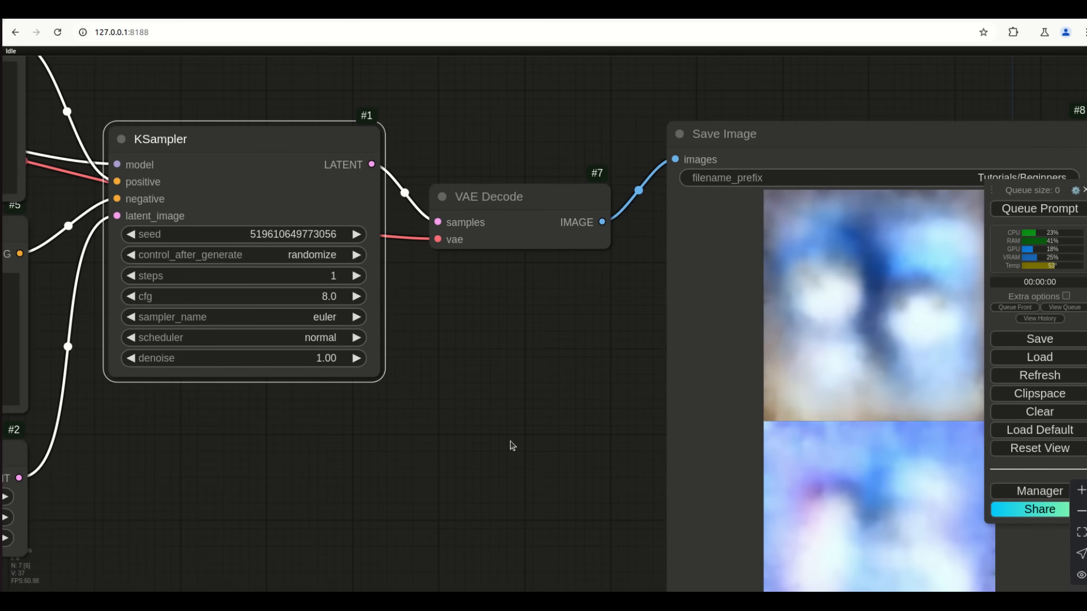
Set KSampler steps to 5 and queue a generation with Ctrl+Enter
left_click(399, 344)
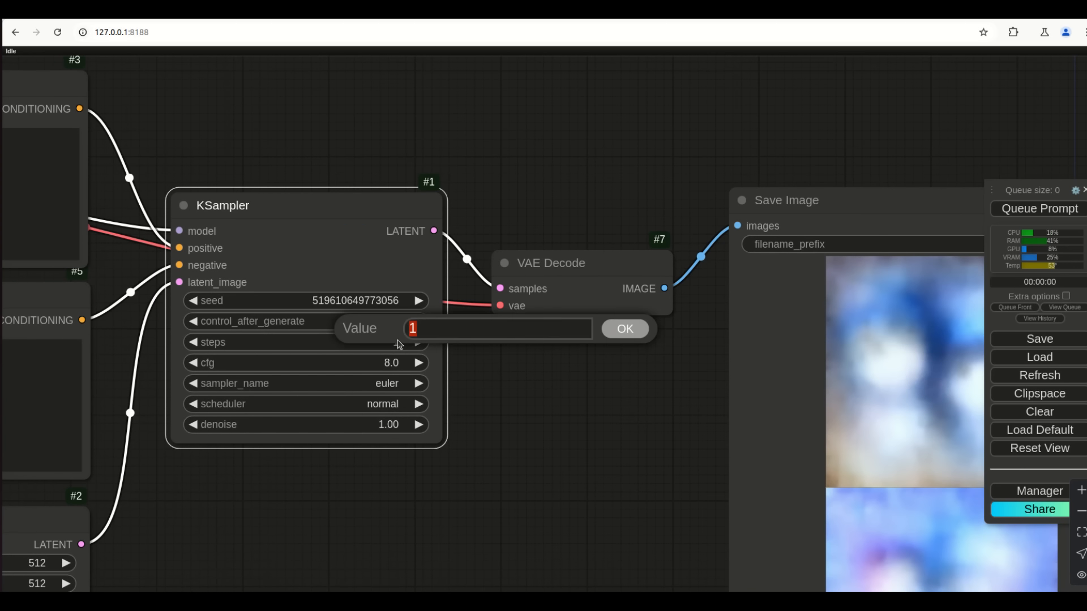
key("Return")
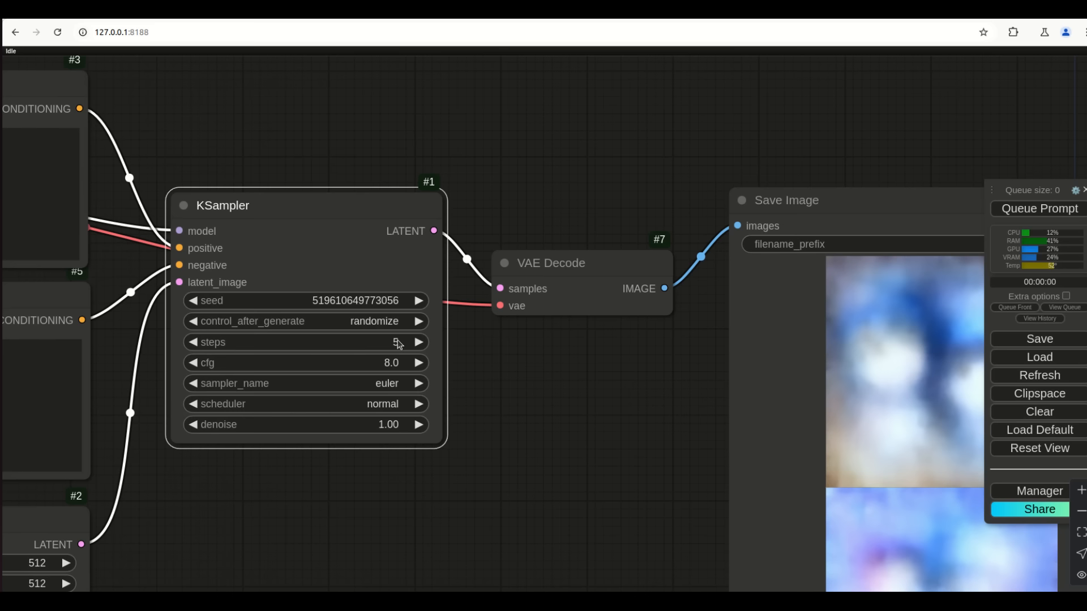
key("ctrl+Return")
left_click_drag(618, 549, 457, 345)
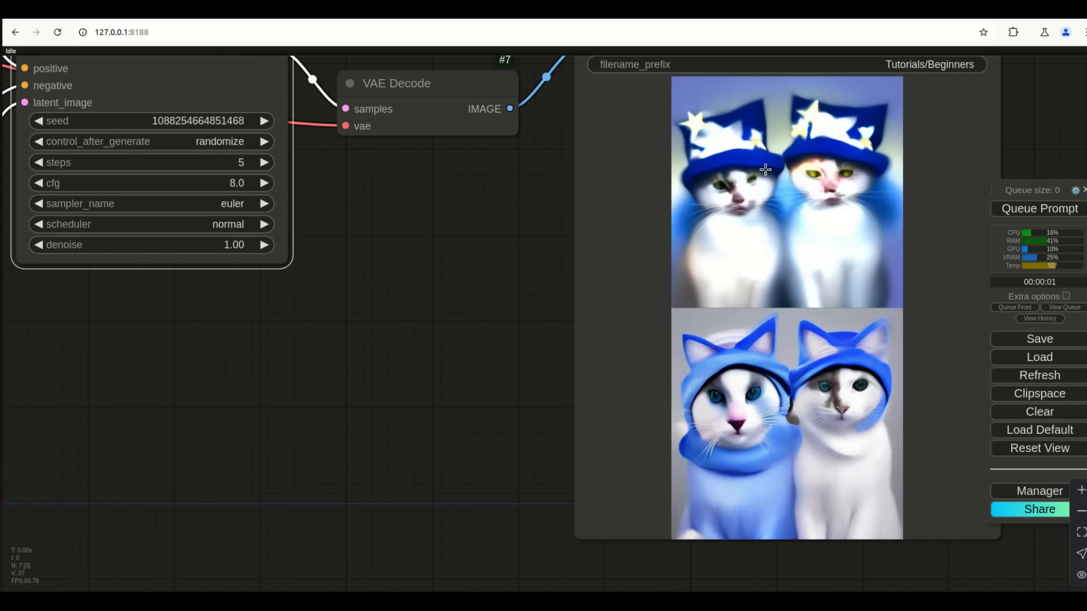
left_click_drag(315, 222, 363, 341)
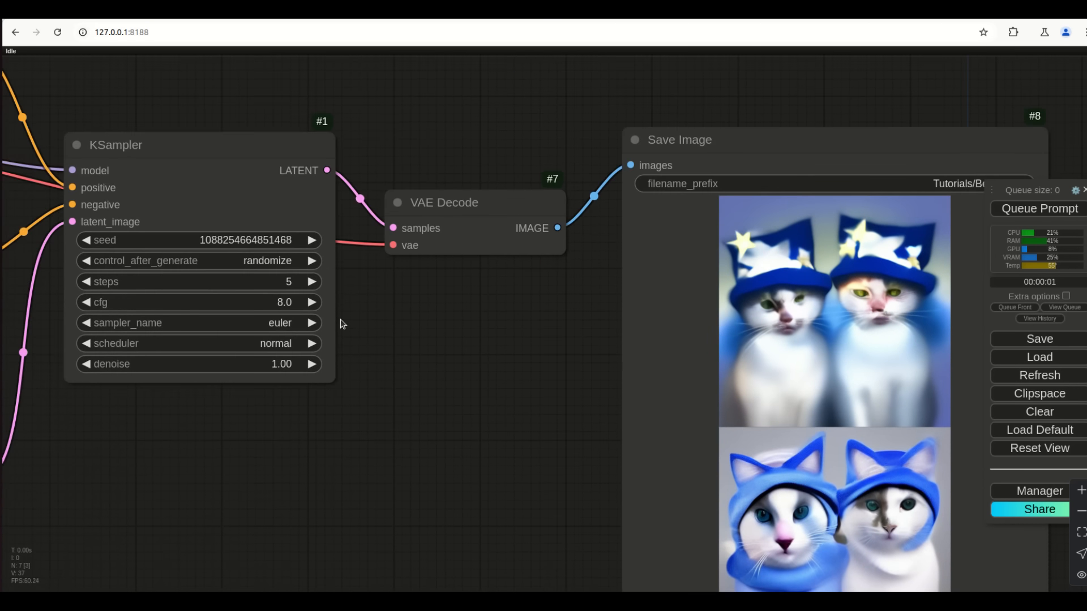
Set steps to 10 and generate, zooming in on the clear cats in star hats
left_click(293, 281)
type("10")
key("Return")
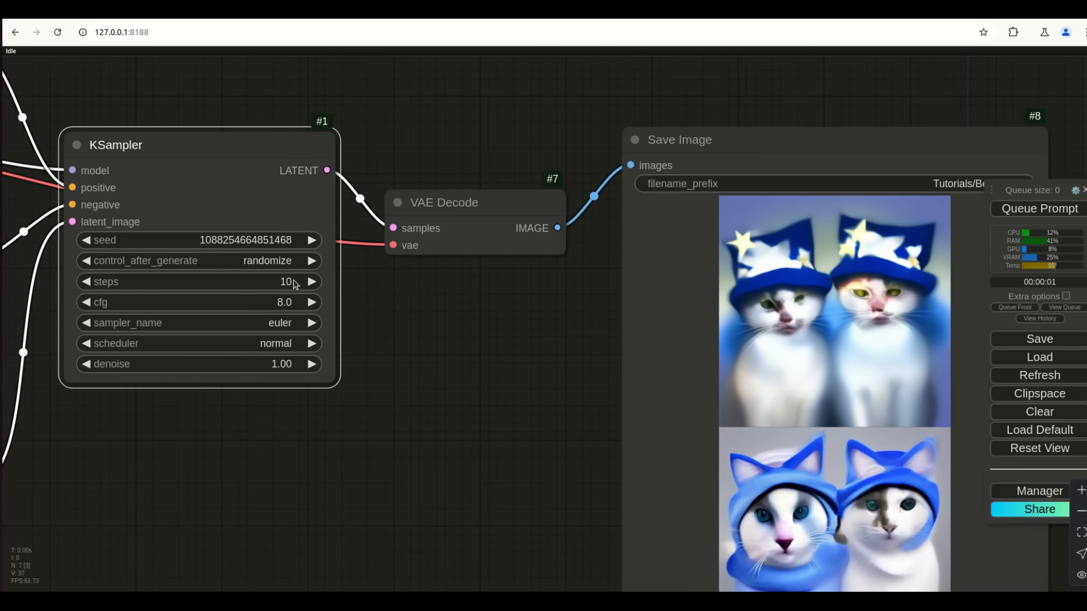
left_click(1008, 207)
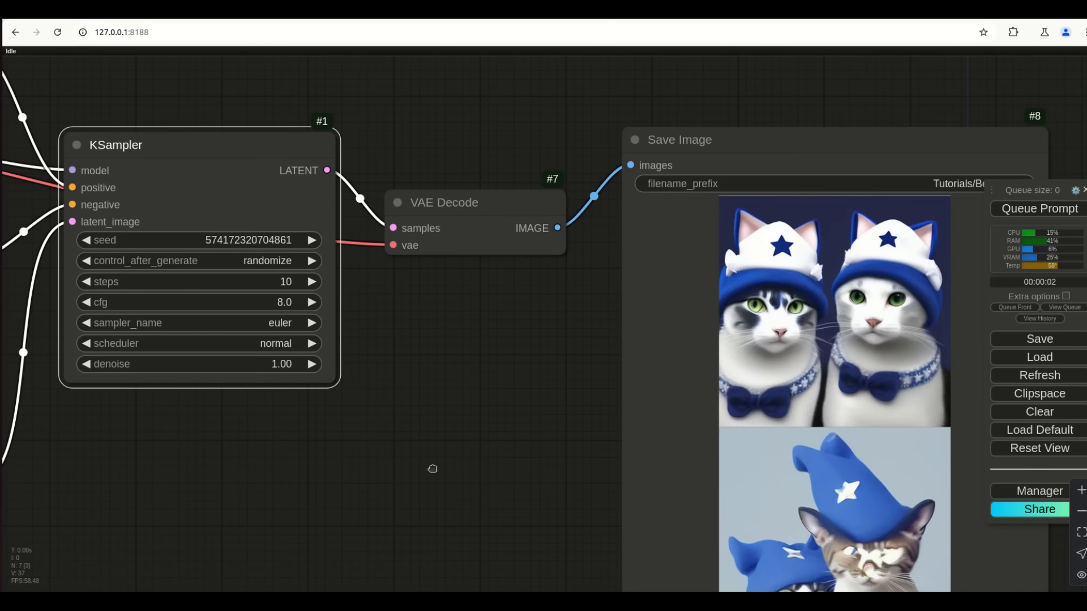
left_click_drag(433, 469, 342, 368)
scroll(456, 392, "up", 5)
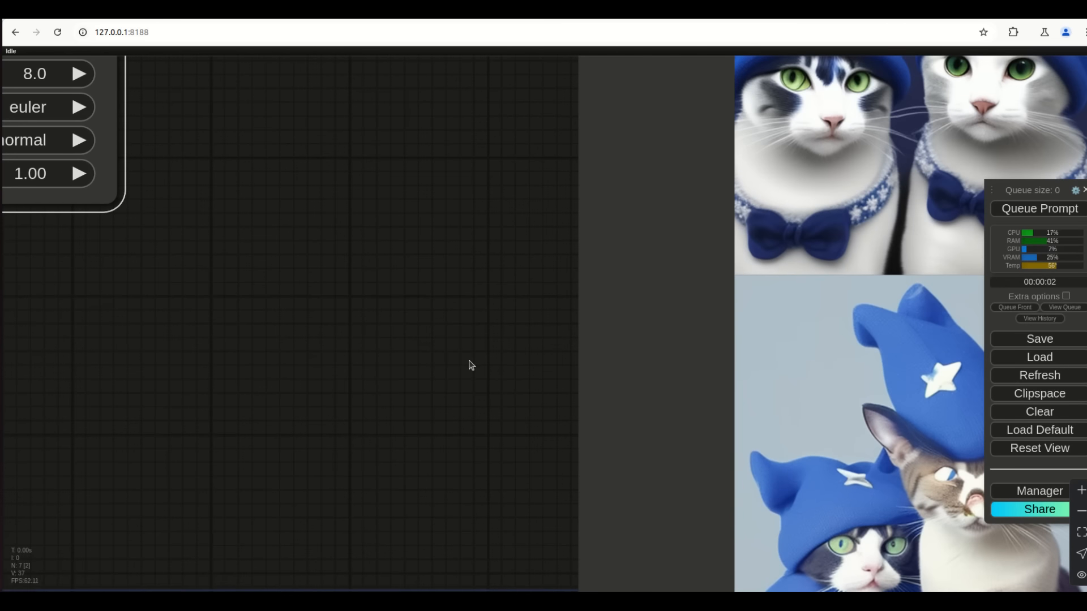
scroll(892, 225, "up", 3)
scroll(885, 232, "down", 6)
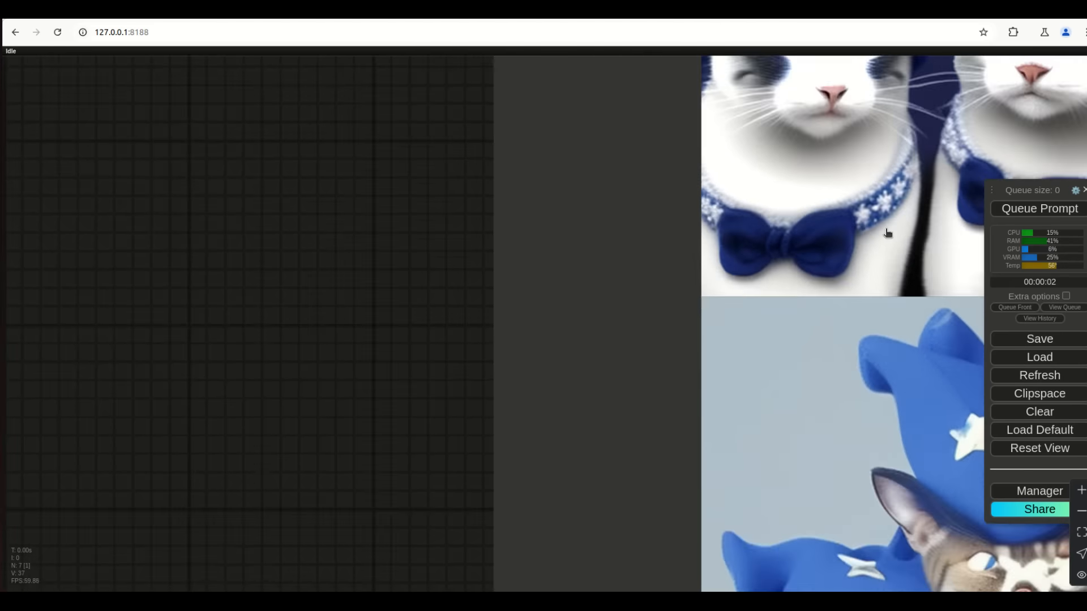
Set steps to 20 and generate, inspecting the detailed cats in knitted blue star hats
left_click_drag(486, 261, 498, 333)
left_click(444, 249)
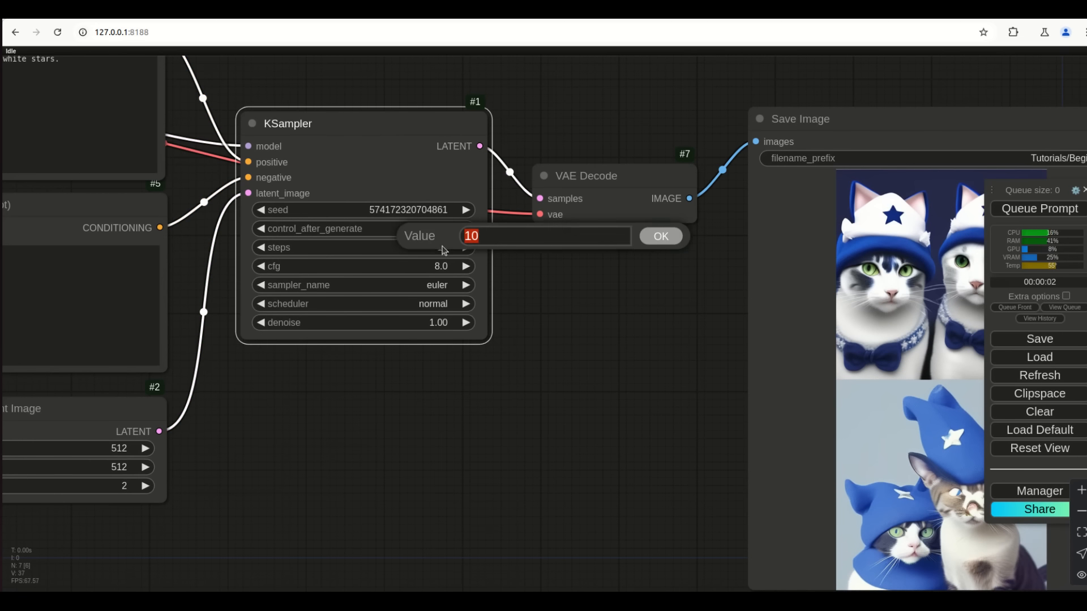
type("20")
key("Return")
key("ctrl+Return")
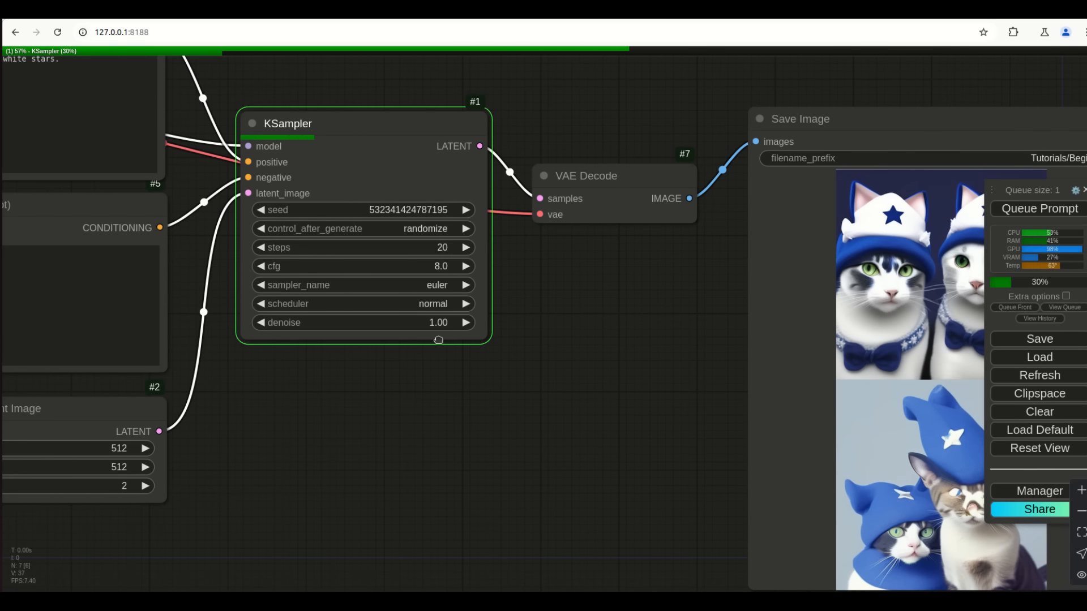
left_click_drag(597, 349, 439, 340)
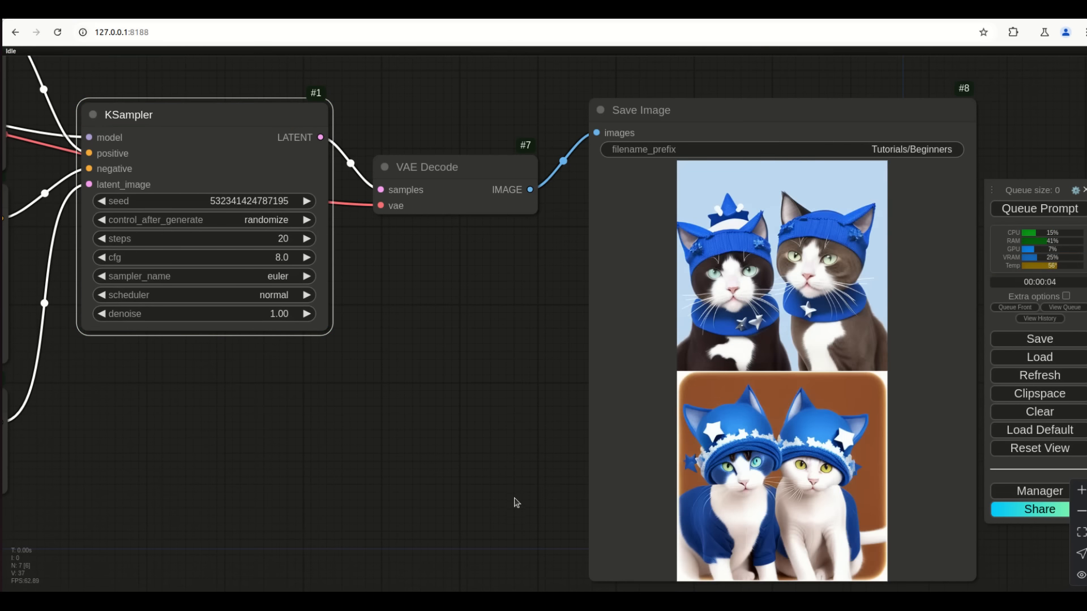
left_click_drag(514, 503, 497, 444)
scroll(736, 464, "up", 9)
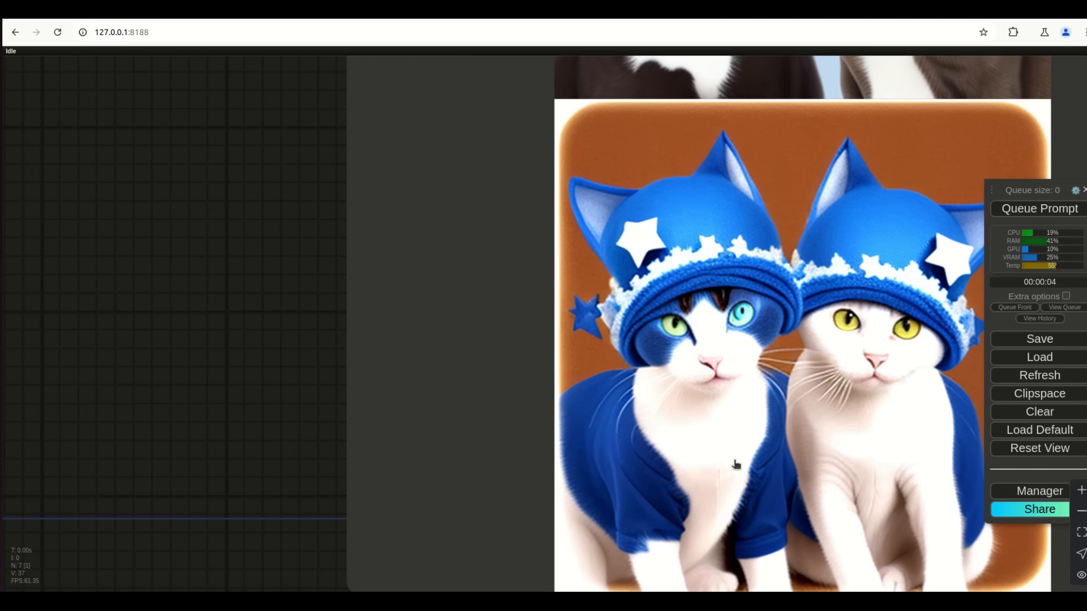
scroll(736, 464, "down", 8)
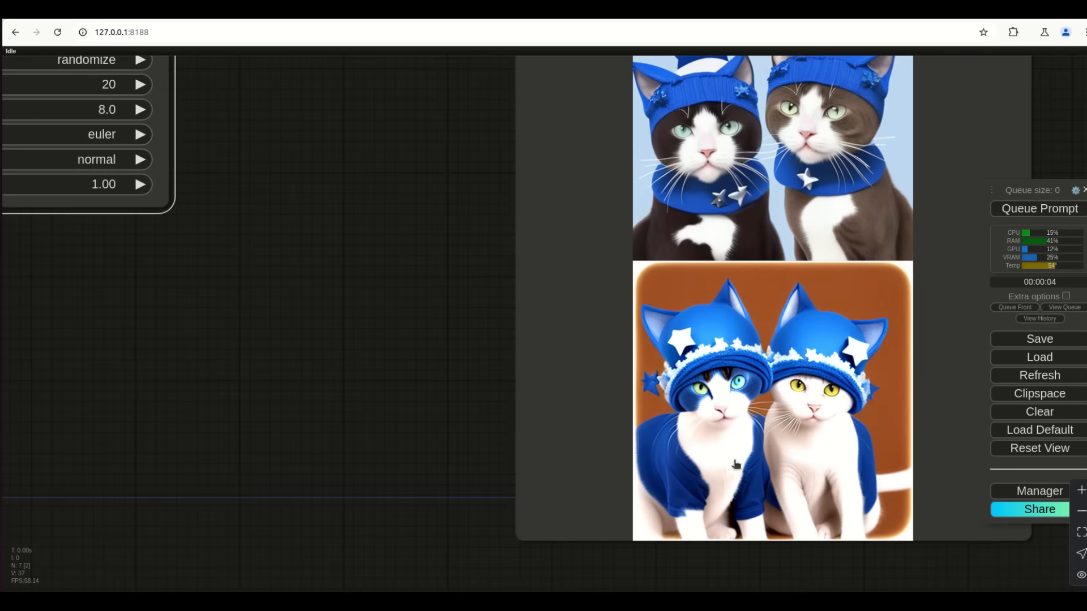
scroll(830, 274, "up", 12)
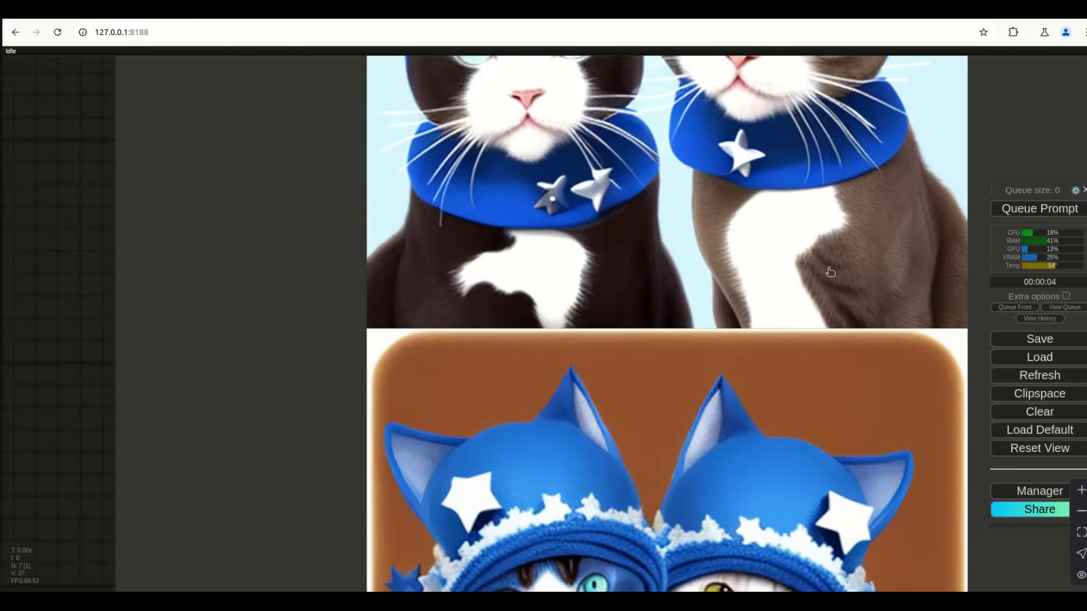
scroll(859, 273, "down", 14)
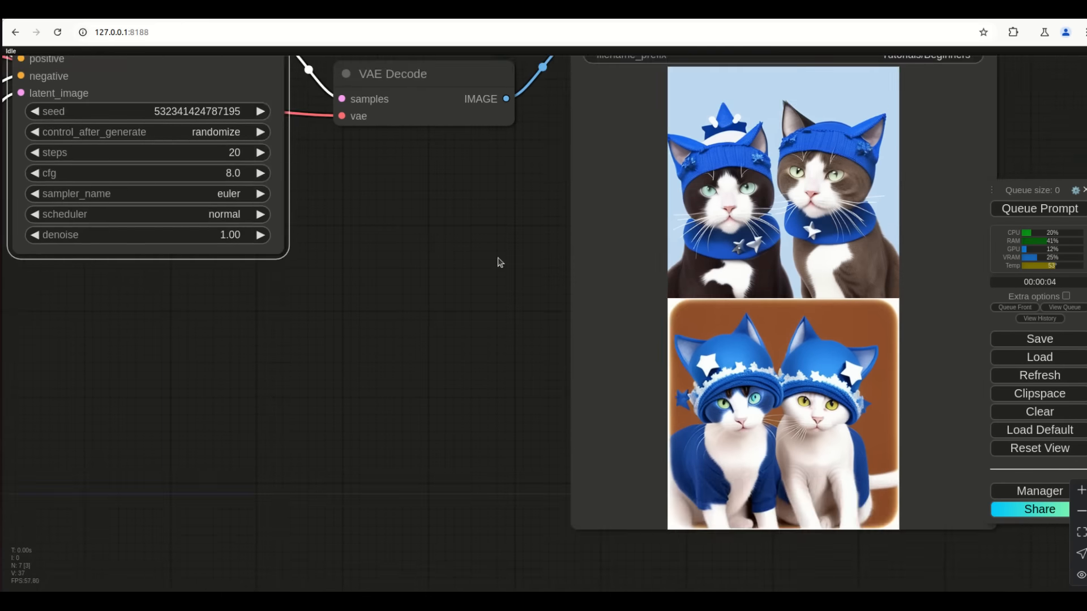
left_click_drag(299, 199, 337, 320)
Set steps to 25 and generate, examining the cats in knitted star hats and scarves
left_click(283, 277)
type("2")
key("Return")
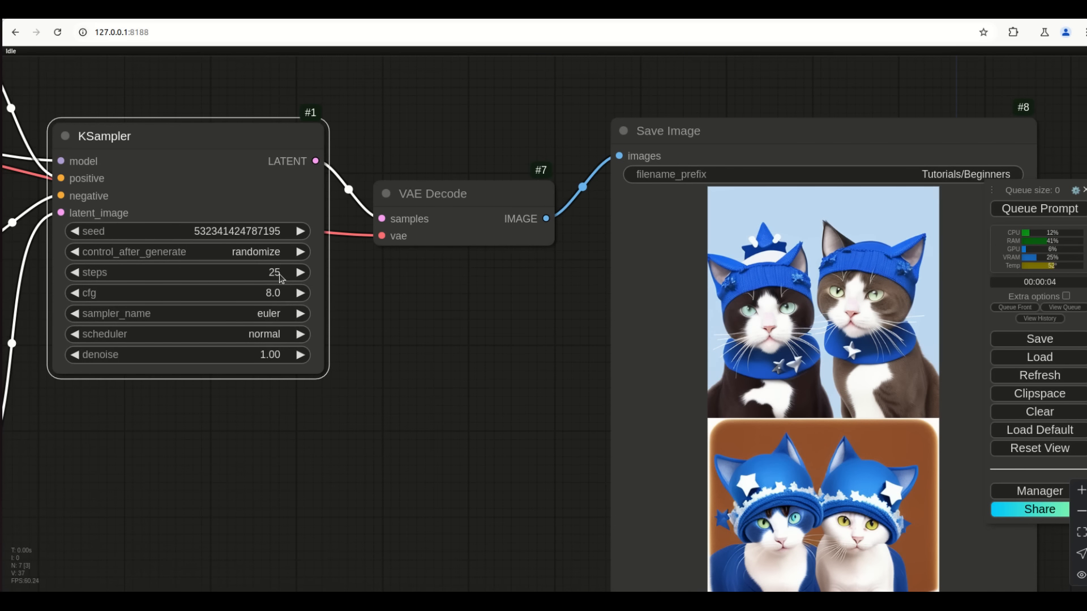
key("ctrl+Return")
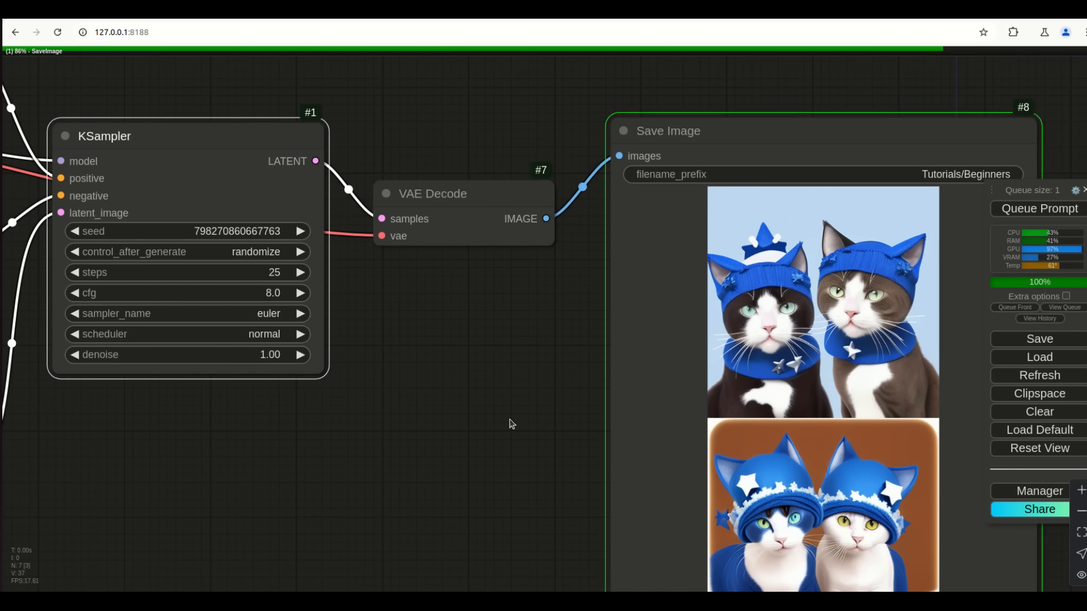
scroll(819, 446, "up", 10)
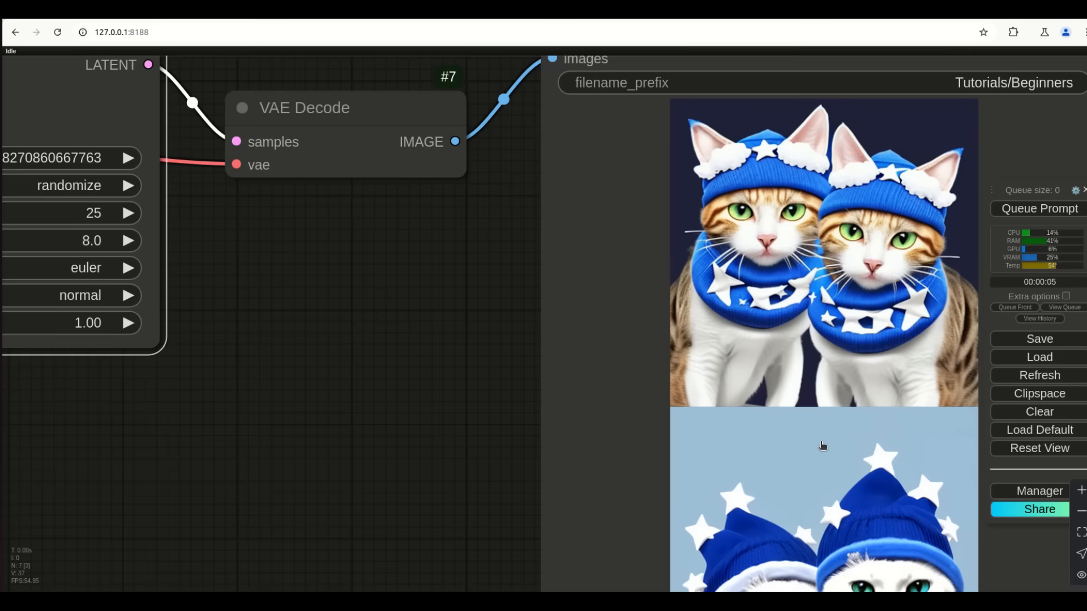
scroll(701, 517, "down", 10)
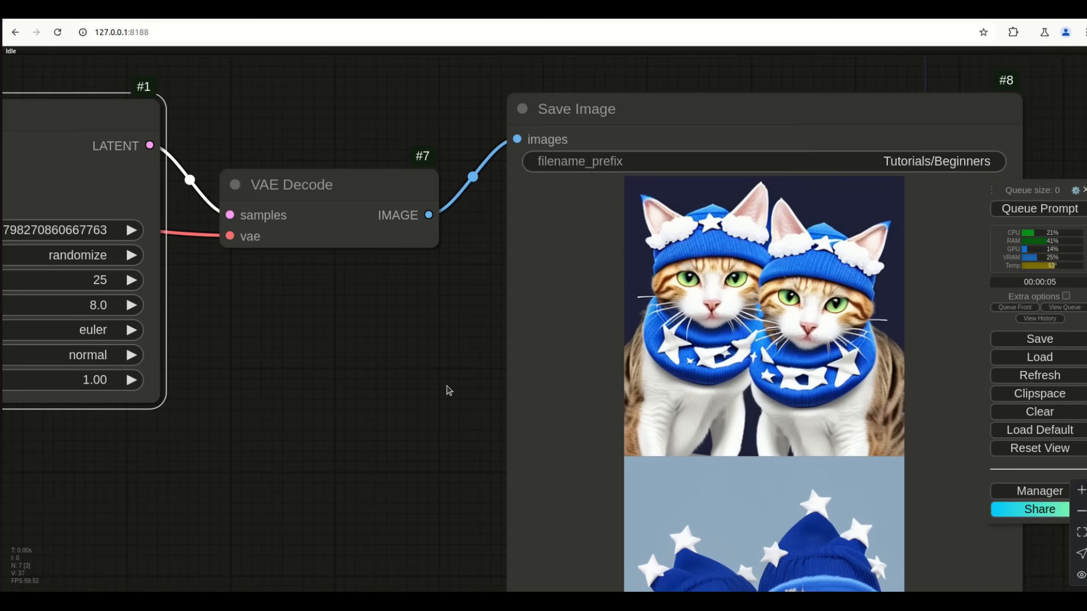
left_click_drag(446, 389, 422, 177)
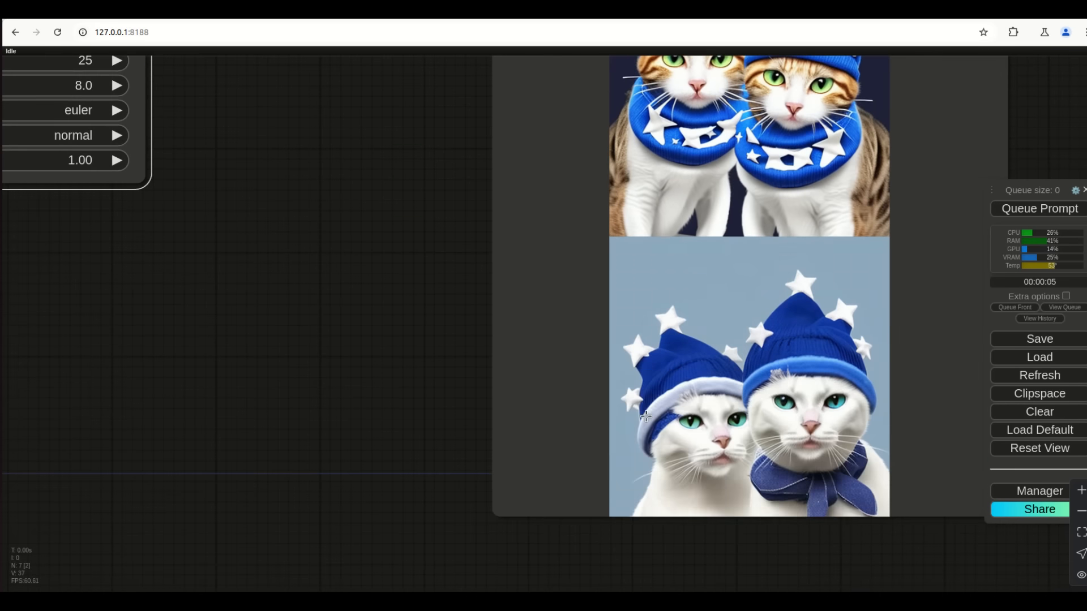
scroll(747, 385, "up", 6)
scroll(618, 568, "down", 10)
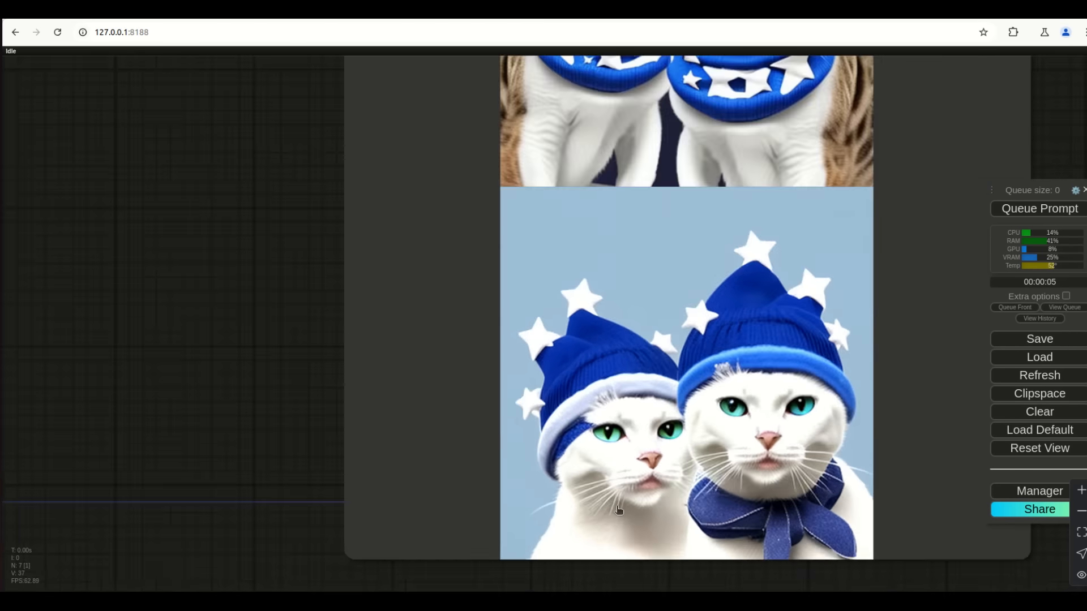
scroll(408, 363, "up", 3)
scroll(451, 502, "up", 4)
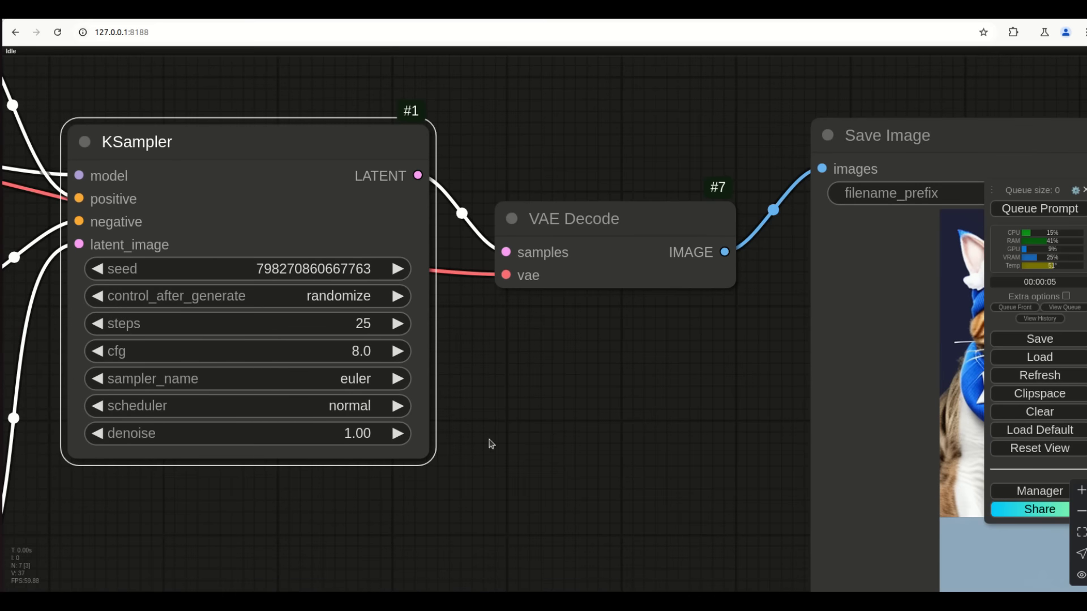
Set the KSampler cfg to 1.0 and the steps back to 20
left_click(365, 351)
type("1")
key("Return")
left_click(367, 323)
type("20")
key("Return")
Generate images at cfg 1.0 and bring the new previews into view
left_click(1036, 210)
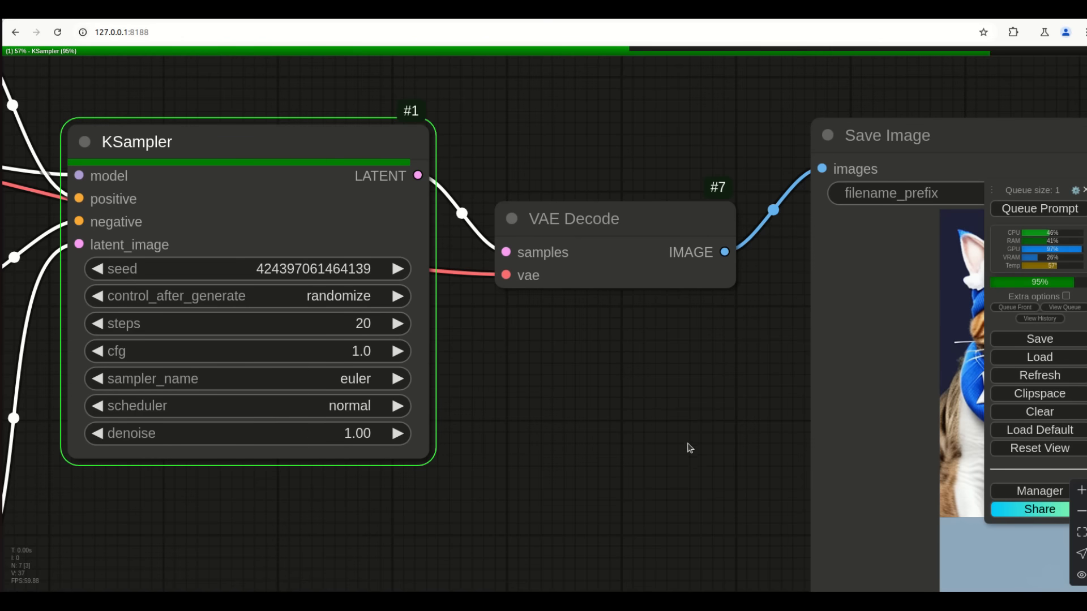
left_click_drag(689, 447, 478, 387)
scroll(481, 407, "down", 3)
scroll(502, 472, "up", 3)
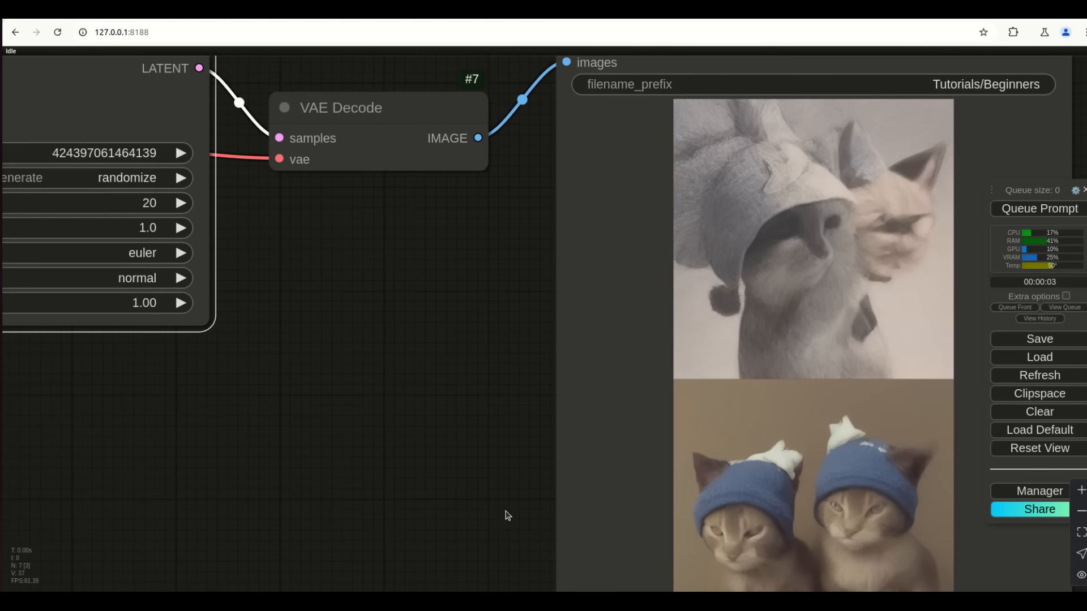
left_click_drag(507, 514, 489, 362)
scroll(583, 546, "down", 4)
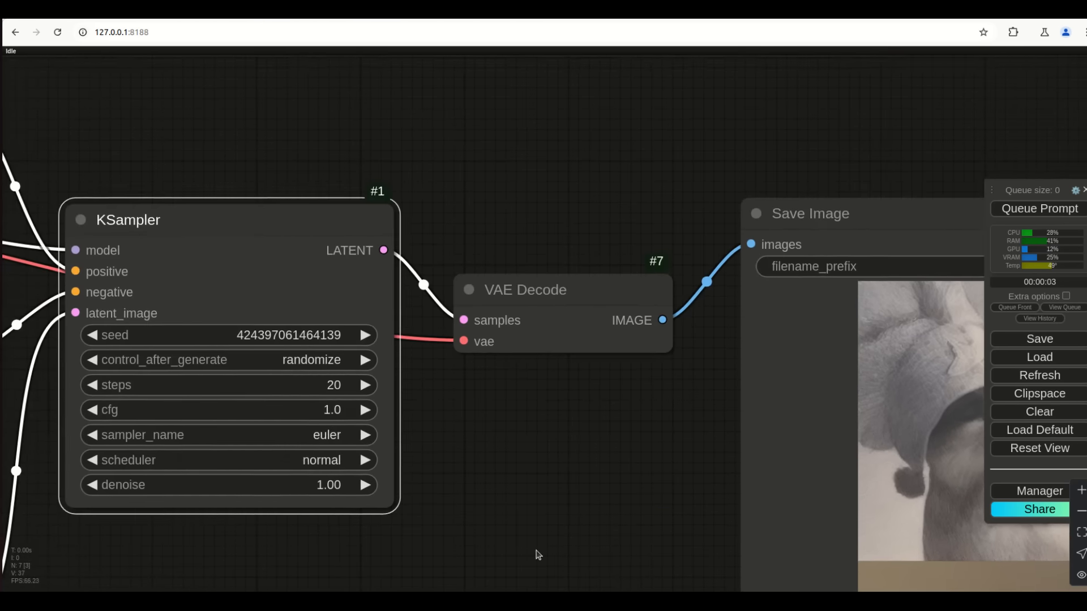
scroll(535, 544, "down", 2)
left_click_drag(286, 293, 571, 315)
left_click(571, 316)
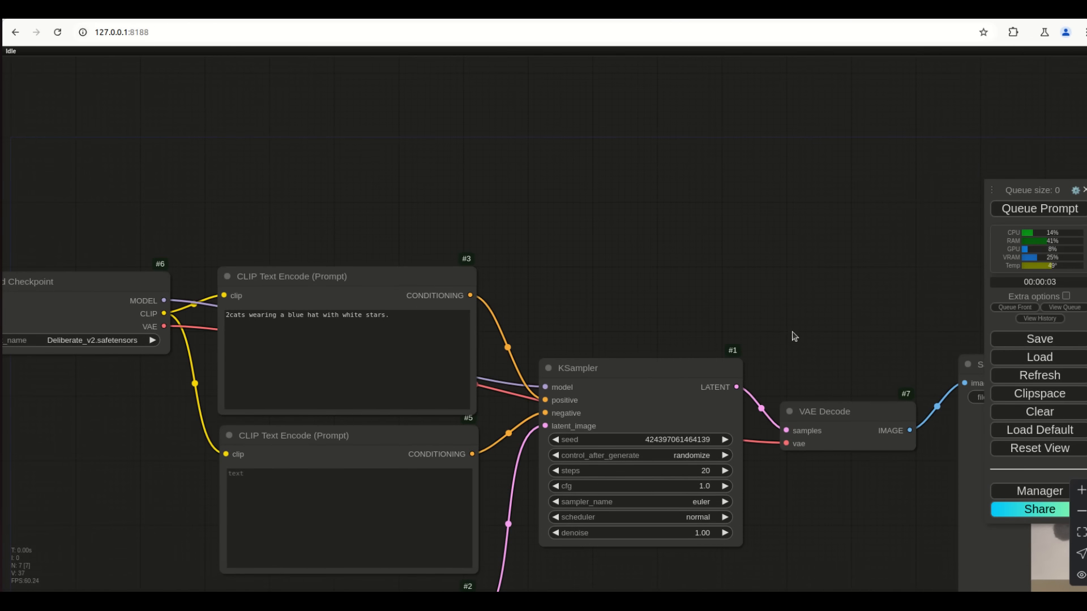
Examine the washed-out grey kitten previews, then open the cfg value for editing
left_click_drag(795, 337, 589, 149)
left_click_drag(645, 479, 449, 420)
scroll(491, 428, "up", 7)
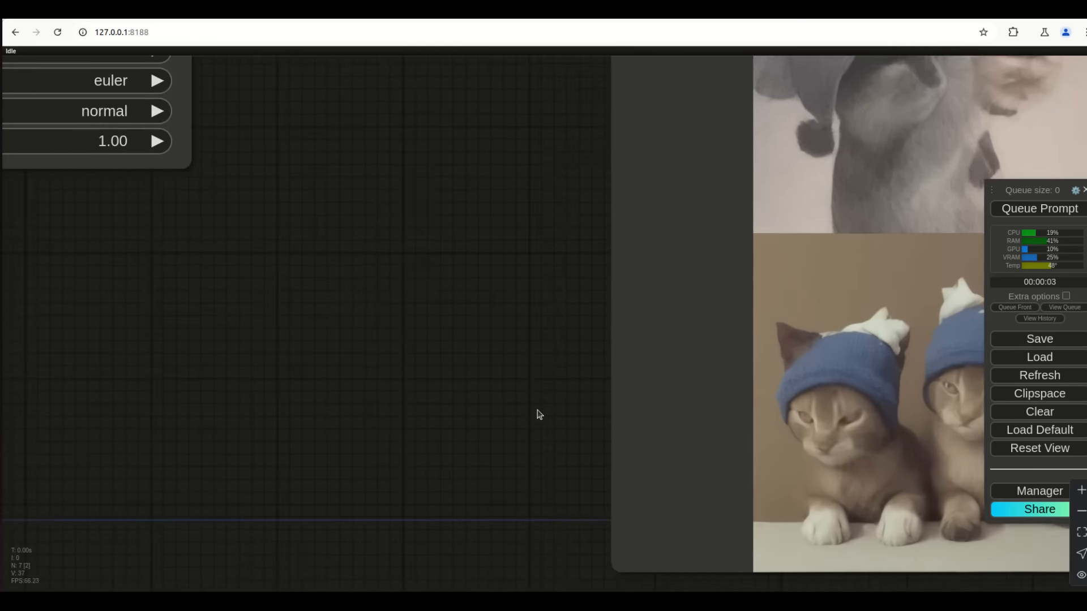
left_click_drag(539, 415, 336, 462)
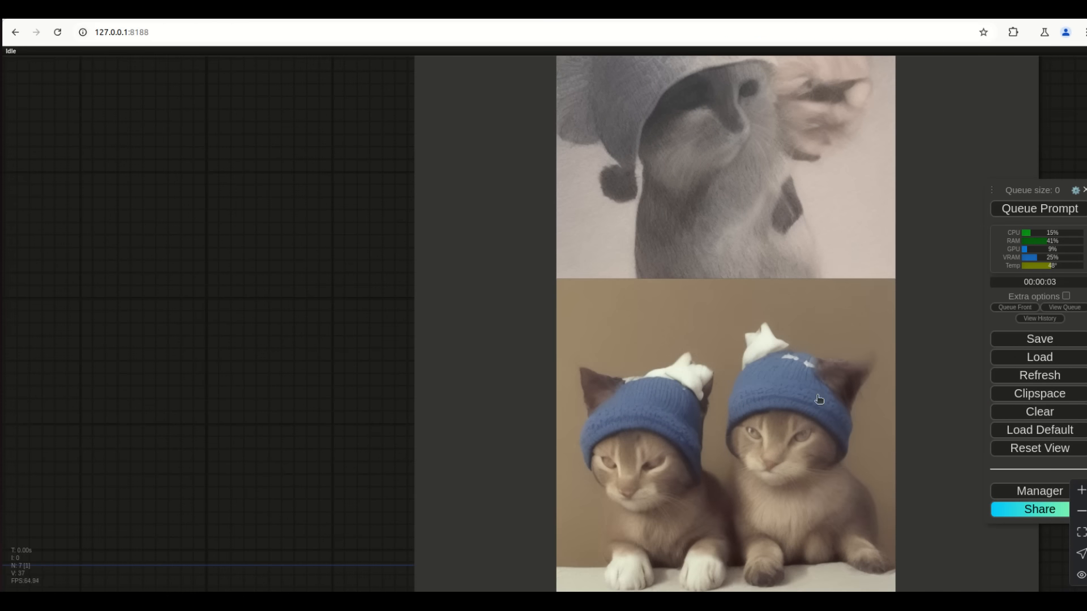
scroll(708, 529, "down", 4)
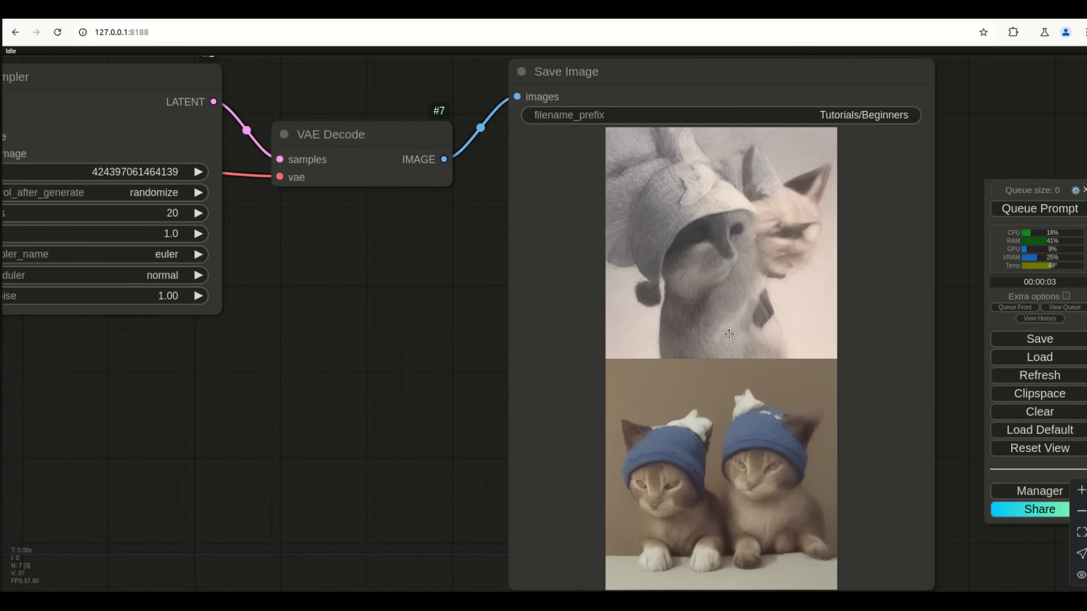
scroll(759, 382, "up", 3)
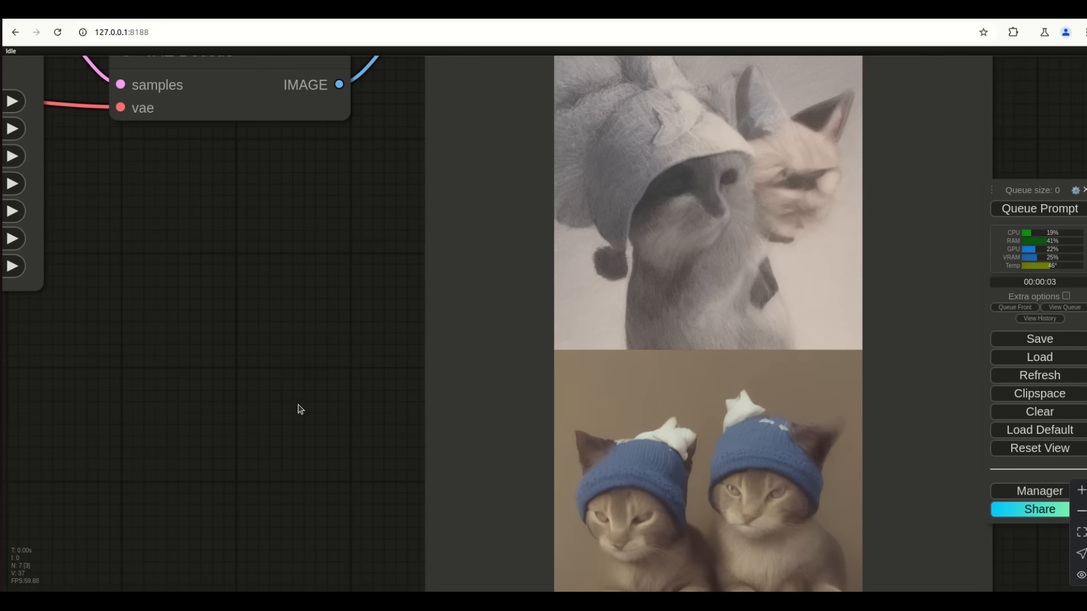
left_click_drag(299, 407, 379, 446)
scroll(381, 448, "down", 3)
left_click_drag(296, 442, 438, 441)
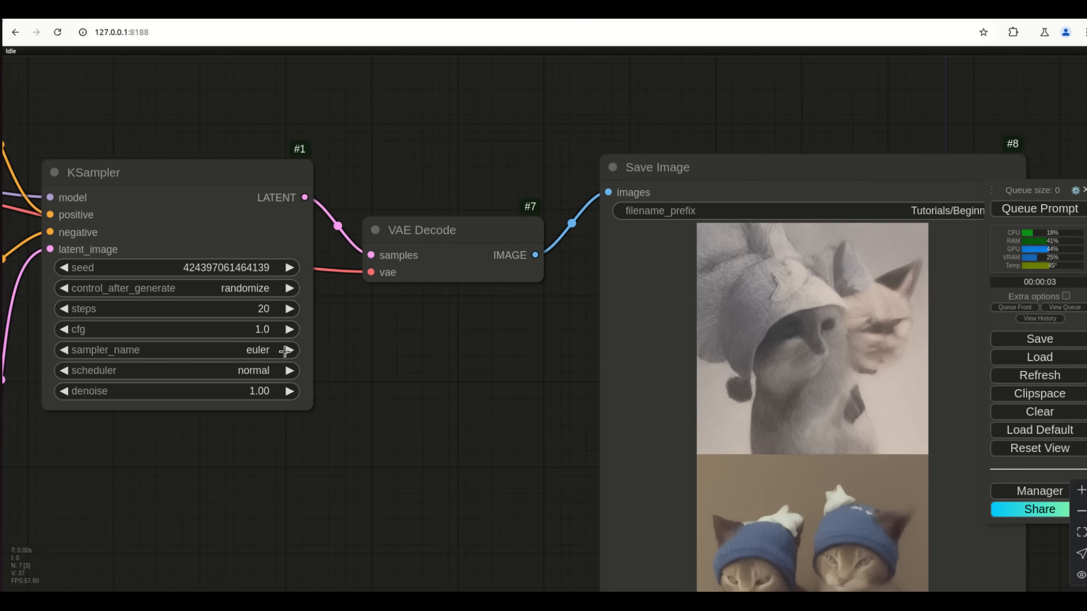
left_click(260, 332)
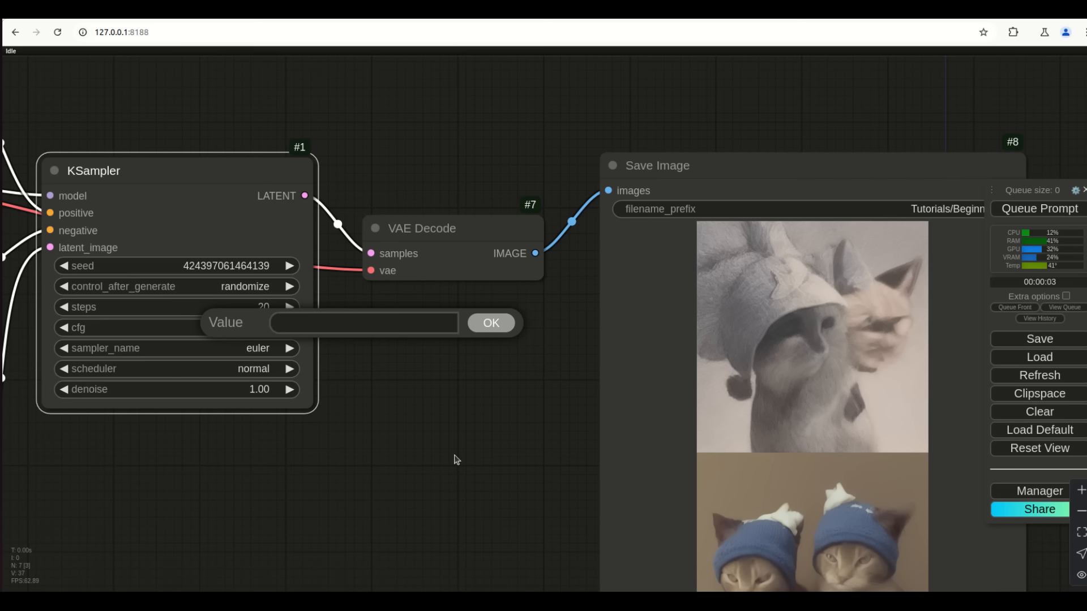
Generate at cfg 20 and inspect the saturated, cartoonish cats in blue star hats
left_click(1055, 210)
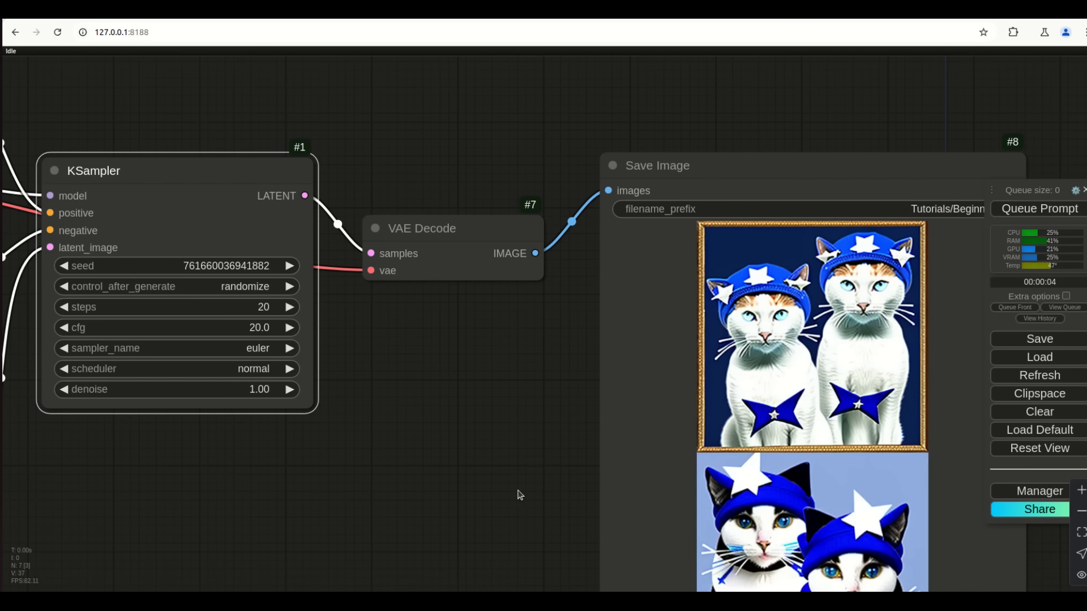
left_click_drag(517, 495, 414, 417)
left_click_drag(436, 461, 432, 368)
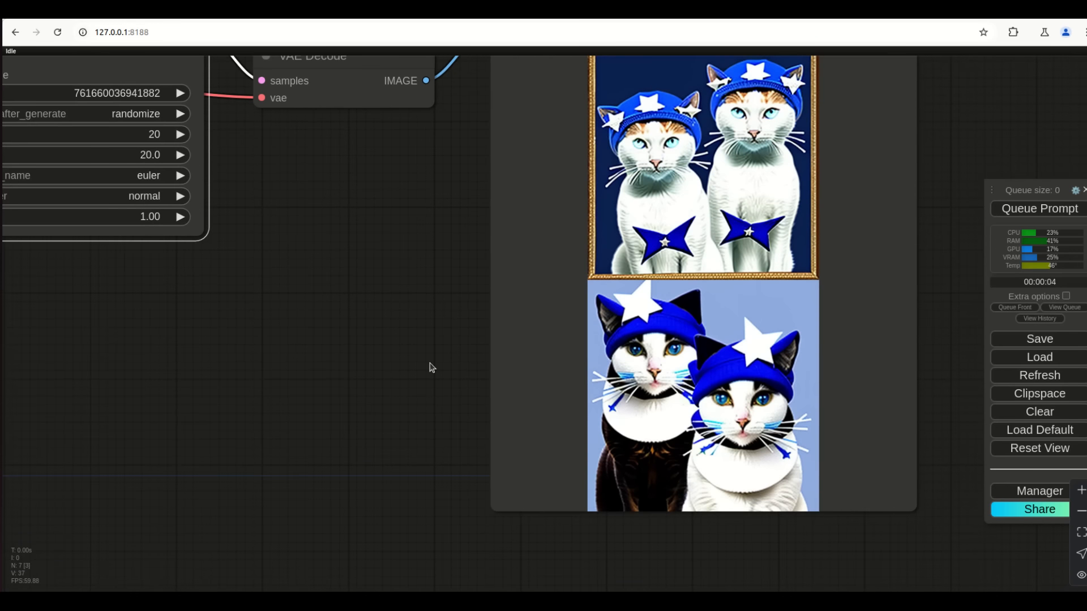
scroll(757, 165, "up", 9)
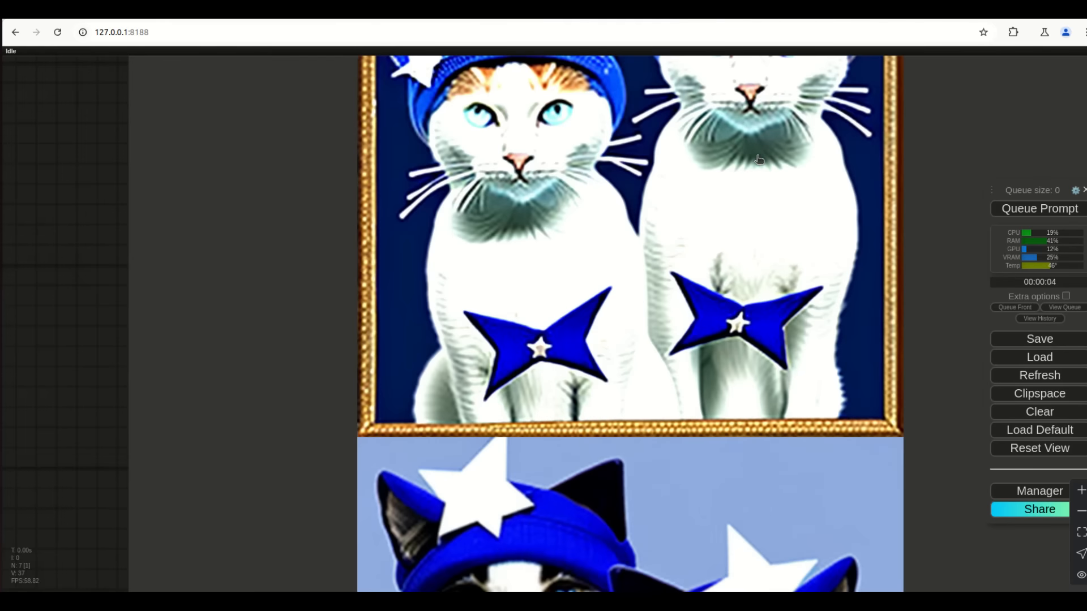
scroll(702, 254, "down", 3)
scroll(702, 255, "down", 4)
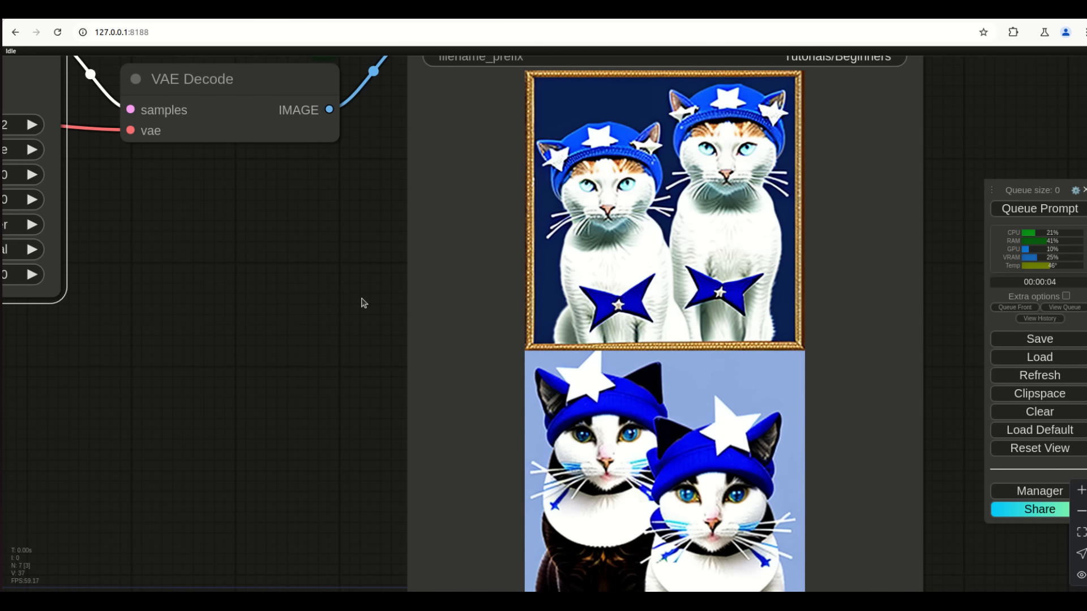
scroll(589, 470, "up", 8)
scroll(629, 447, "down", 8)
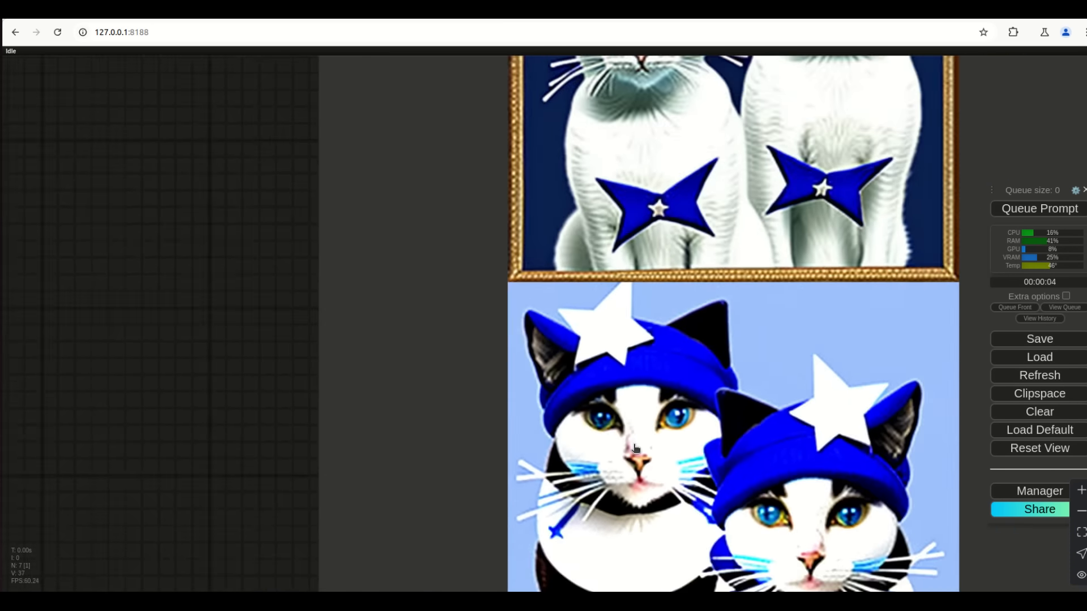
left_click_drag(305, 290, 513, 341)
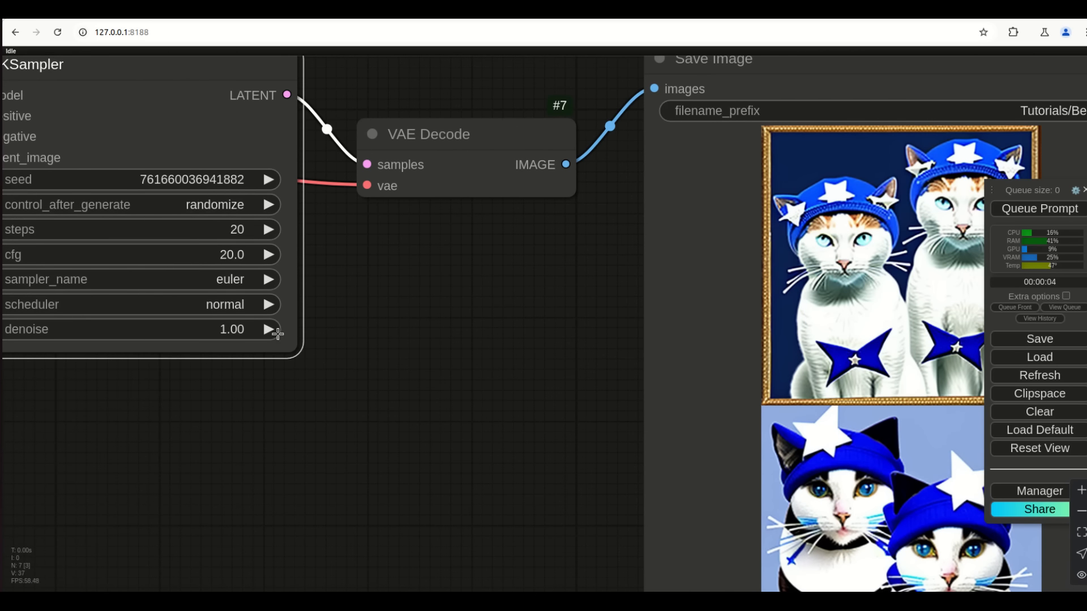
Change cfg to 30, generate, and inspect the harsh, high-contrast cats in glittery hats
left_click(235, 256)
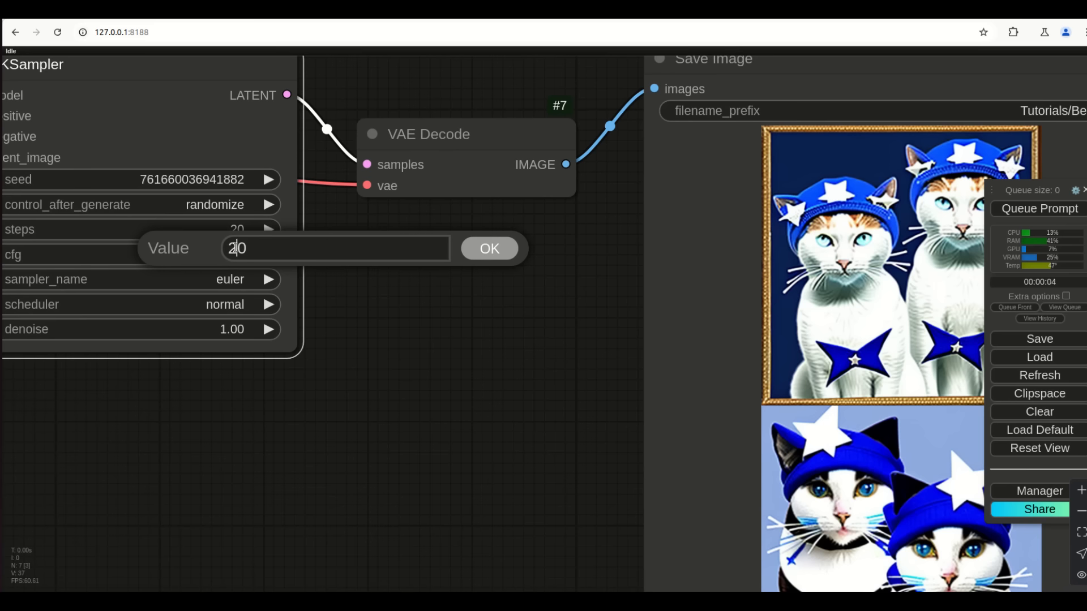
key("BackSpace")
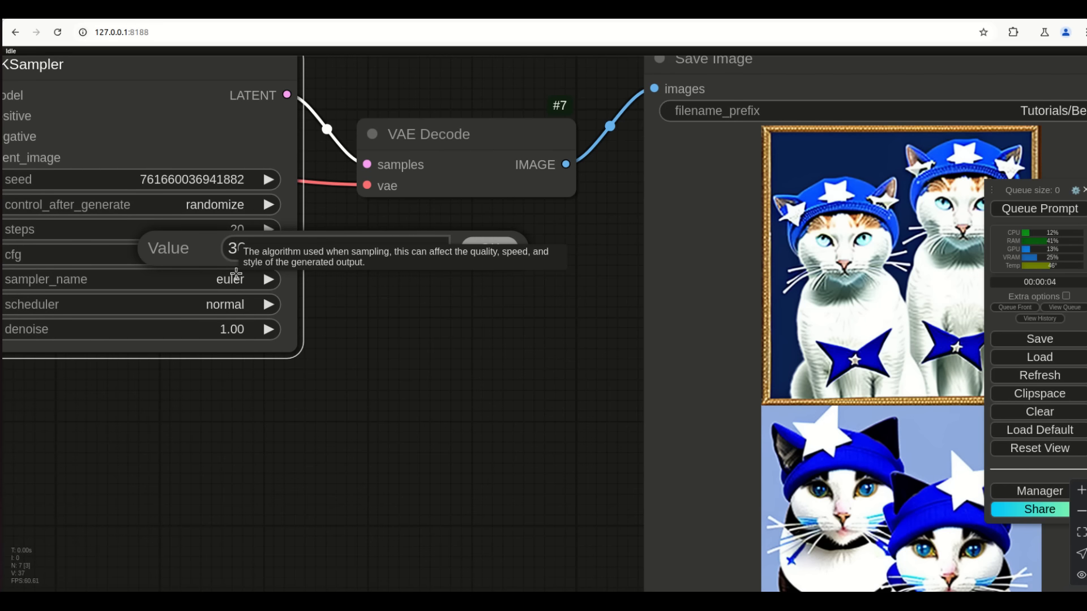
key("Return")
key("ctrl+Return")
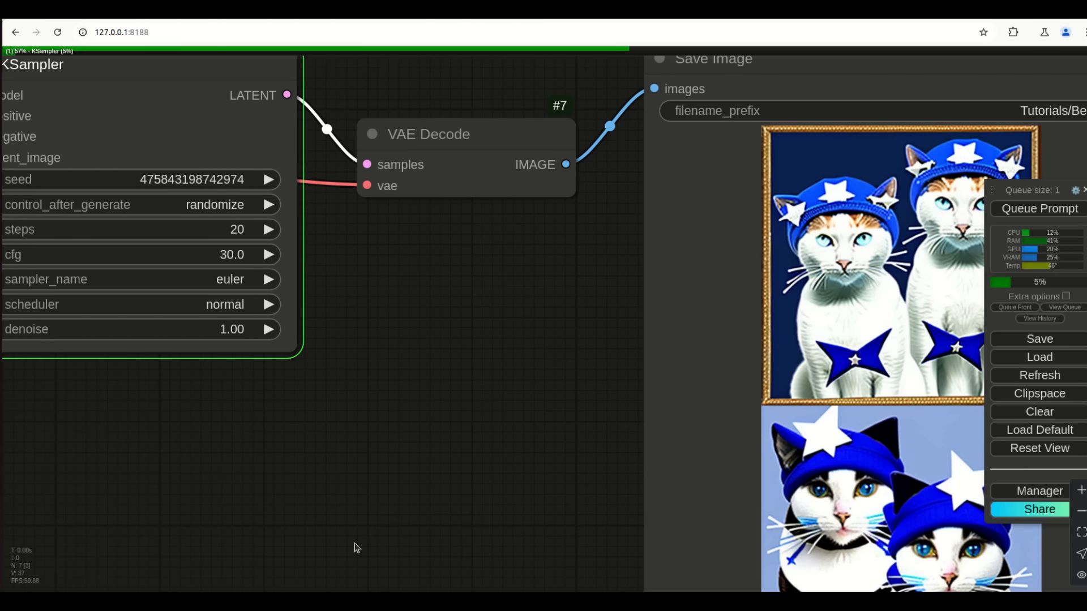
left_click_drag(442, 490, 418, 549)
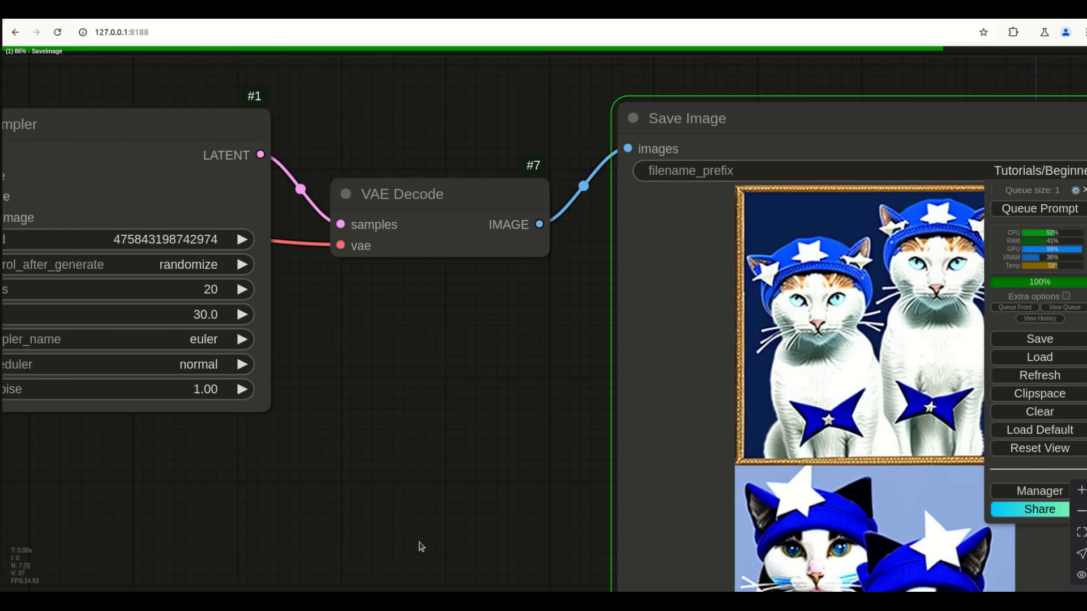
left_click_drag(434, 531, 307, 343)
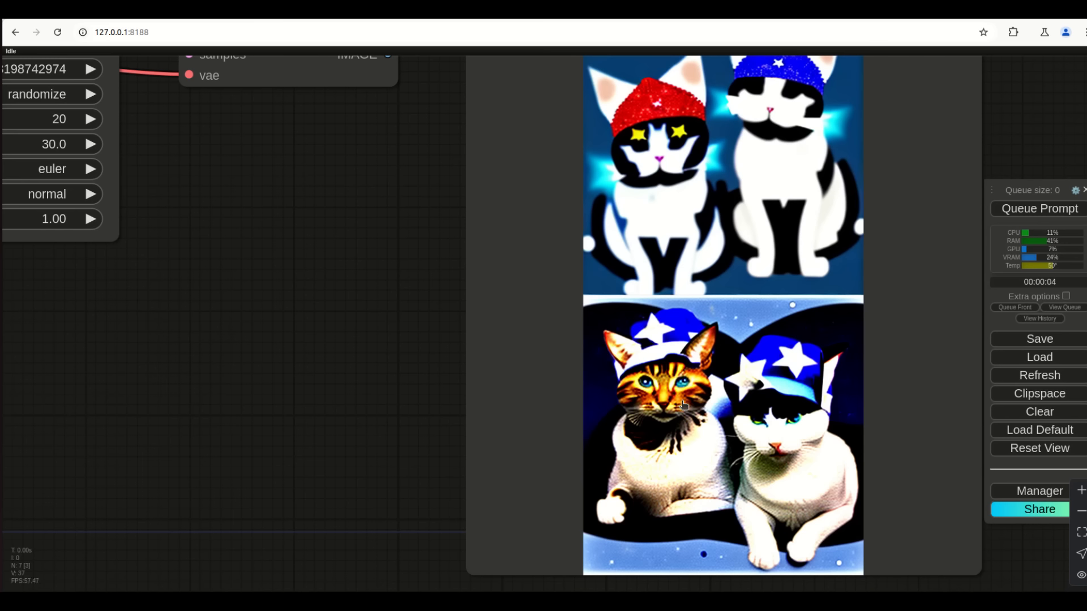
scroll(805, 520, "up", 8)
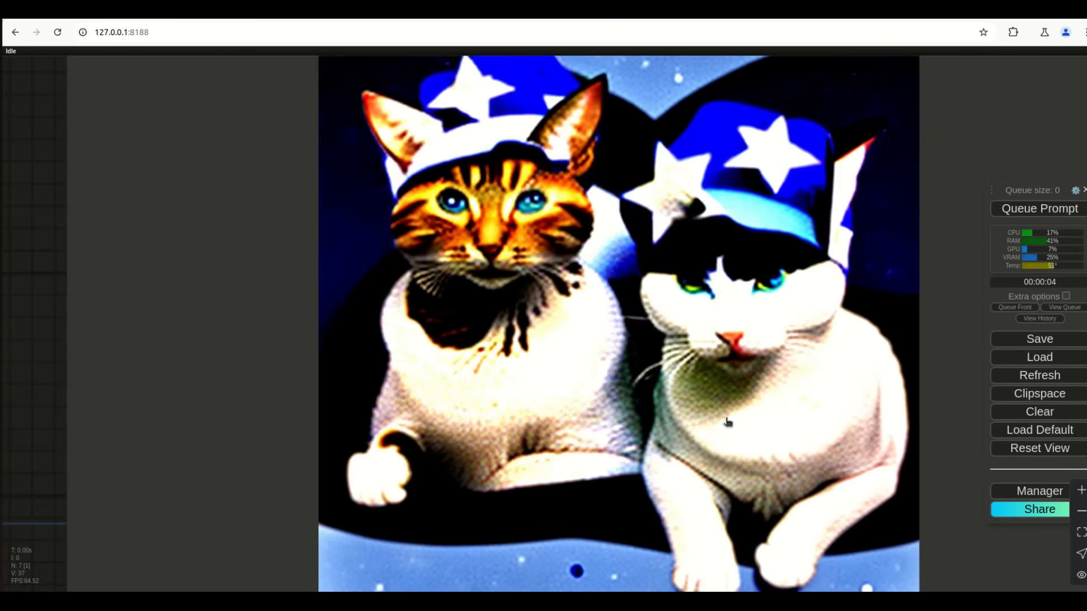
scroll(728, 422, "down", 5)
scroll(485, 395, "up", 6)
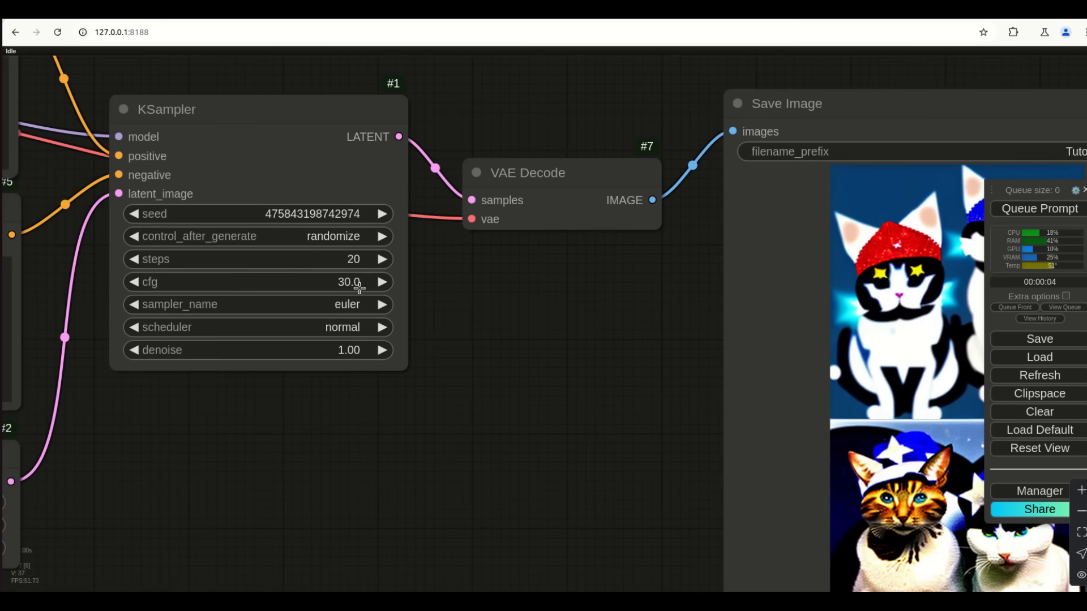
scroll(498, 364, "up", 4)
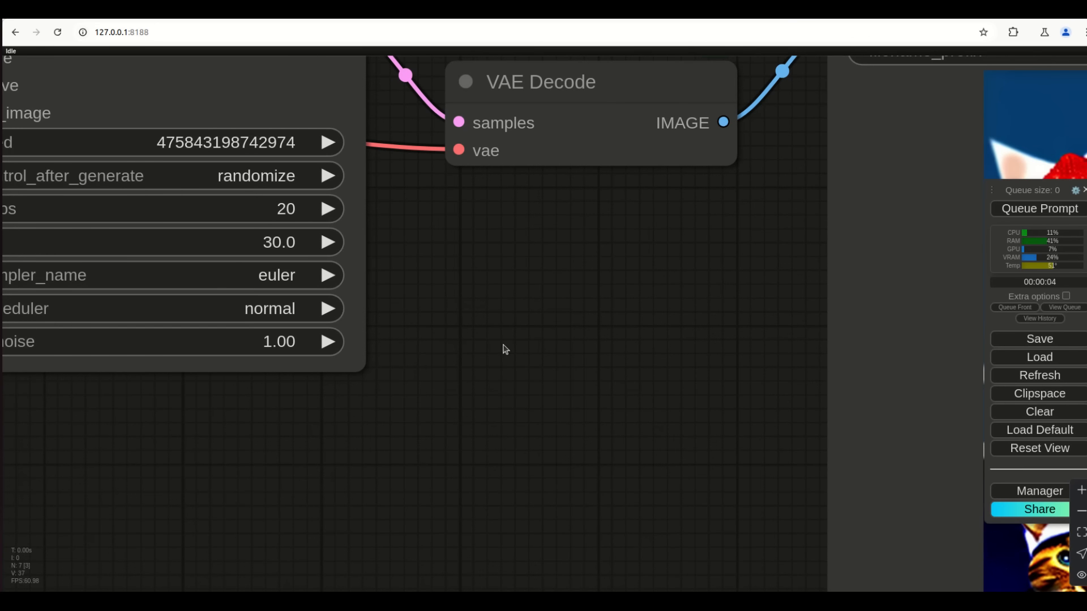
scroll(505, 331, "down", 4)
left_click_drag(581, 347, 489, 326)
Lower cfg to 1.0, then reopen the cfg value to set it to 8.0
left_click(257, 258)
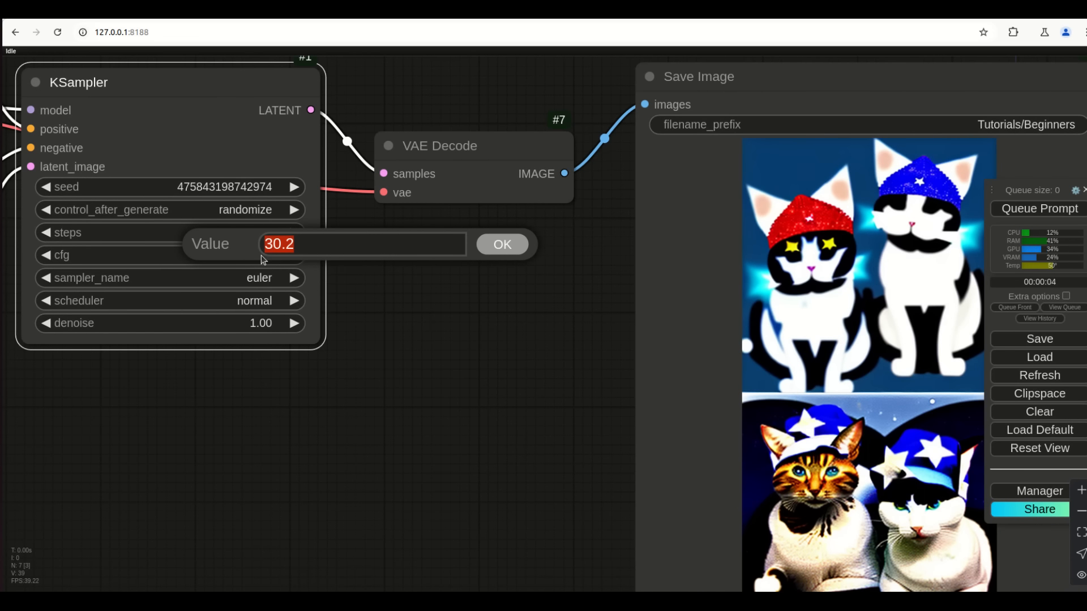
type("1")
key("Return")
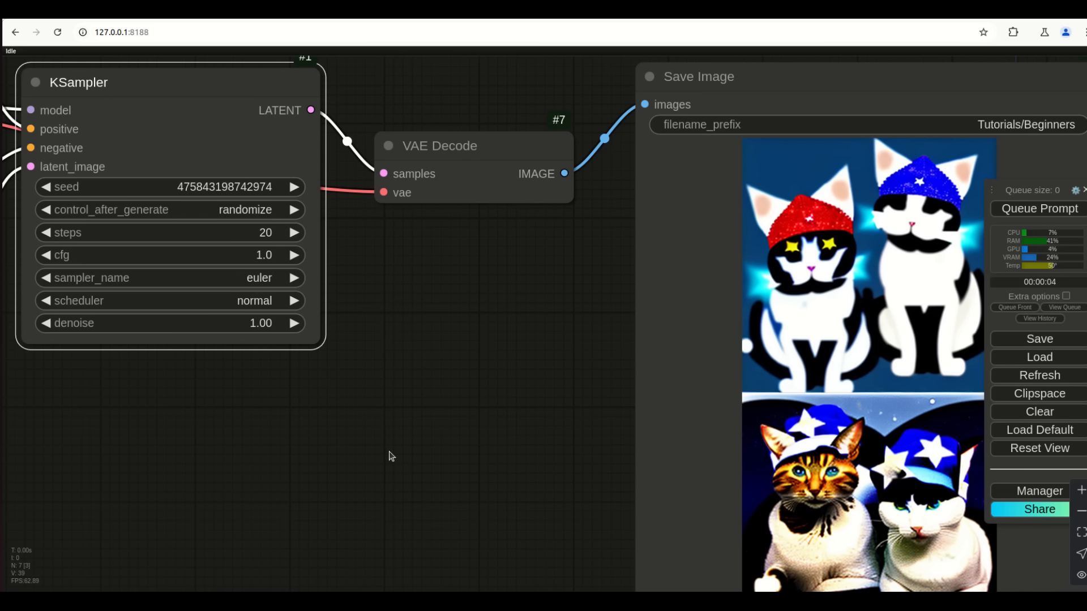
left_click(259, 256)
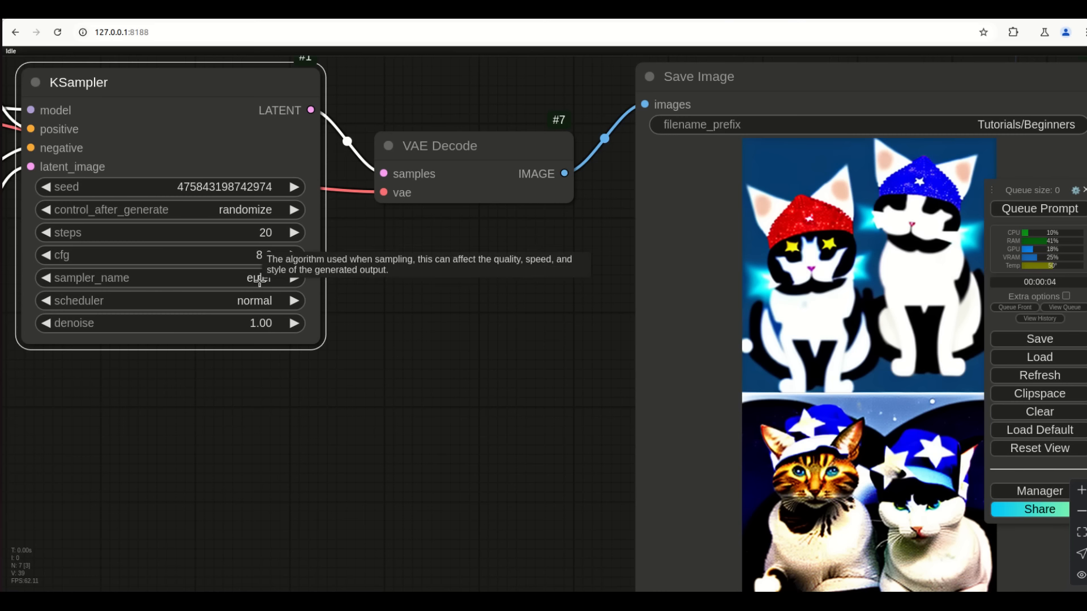
Switch the KSampler sampler to dpmpp_2m_sde
left_click(259, 280)
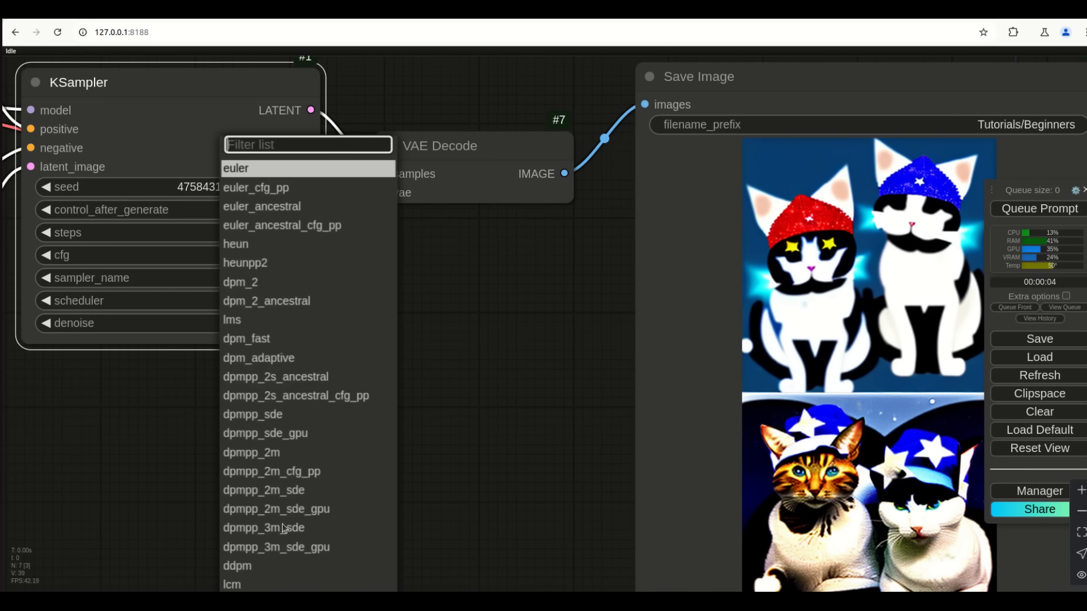
left_click(280, 491)
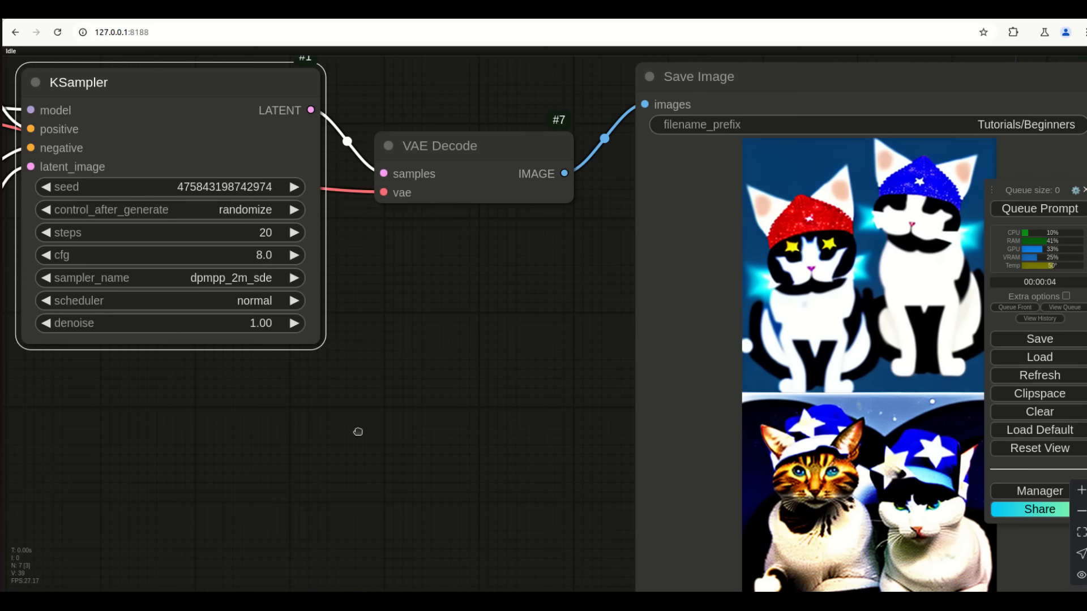
left_click_drag(358, 431, 409, 510)
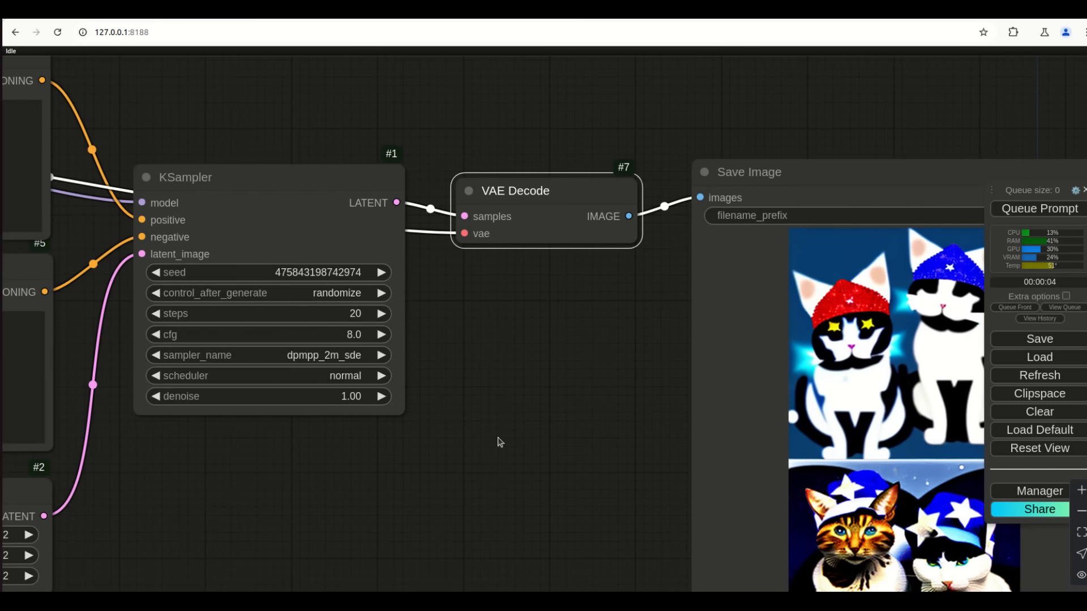
Generate with a fresh random seed and view the white cats in knitted blue star hats
key("ctrl+Return")
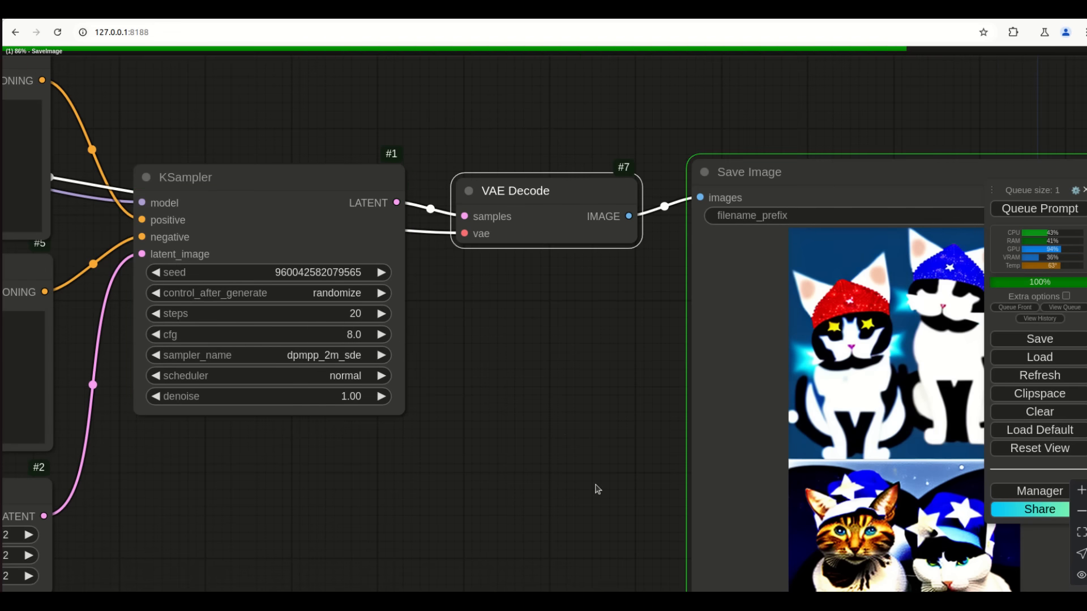
left_click_drag(602, 425, 425, 337)
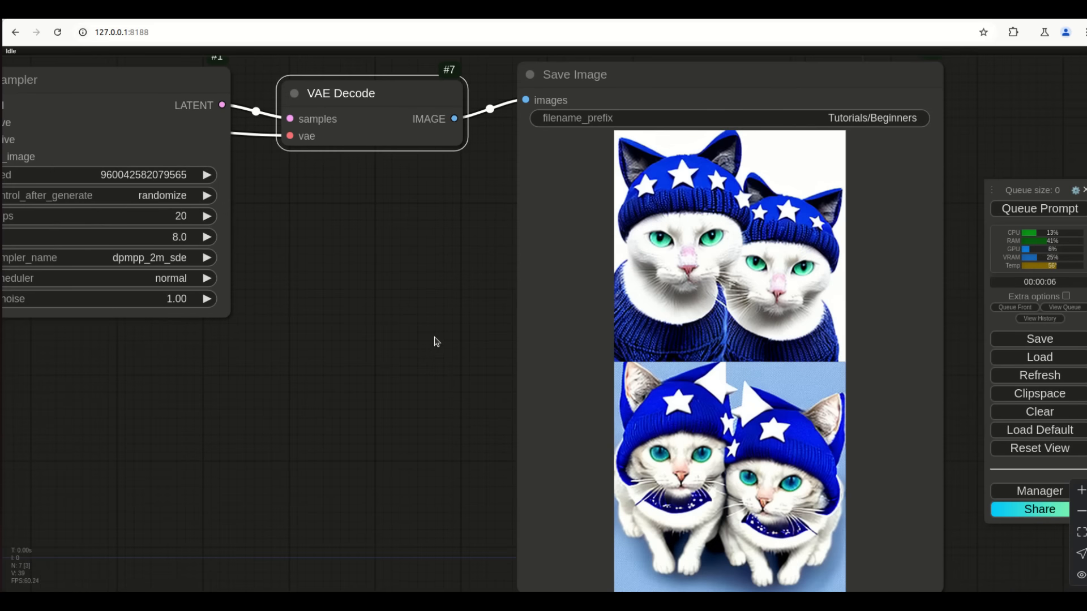
scroll(731, 309, "up", 6)
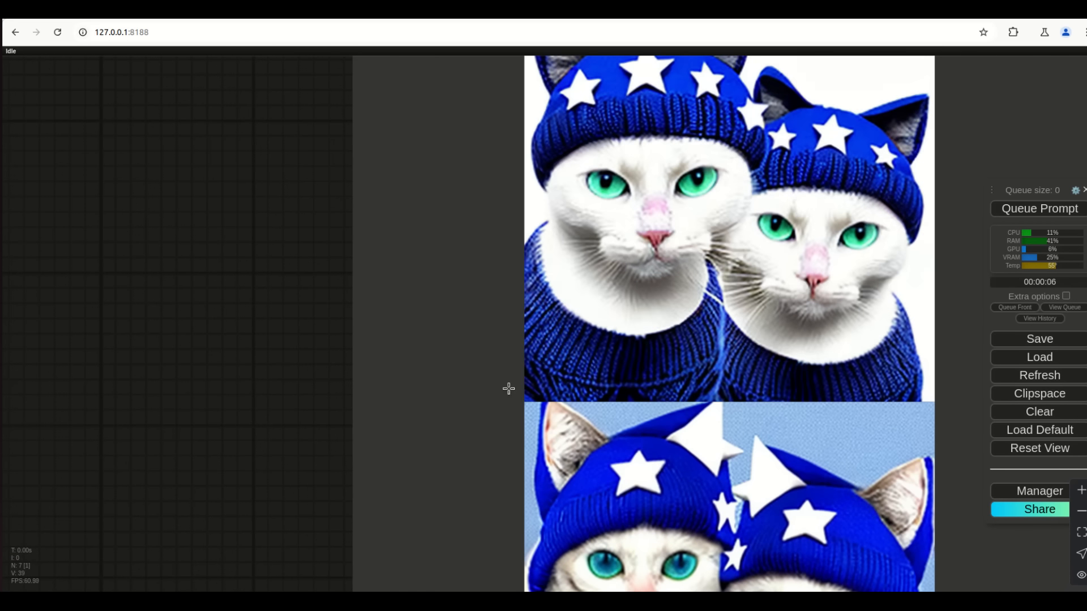
scroll(232, 249, "down", 5)
left_click_drag(121, 261, 507, 373)
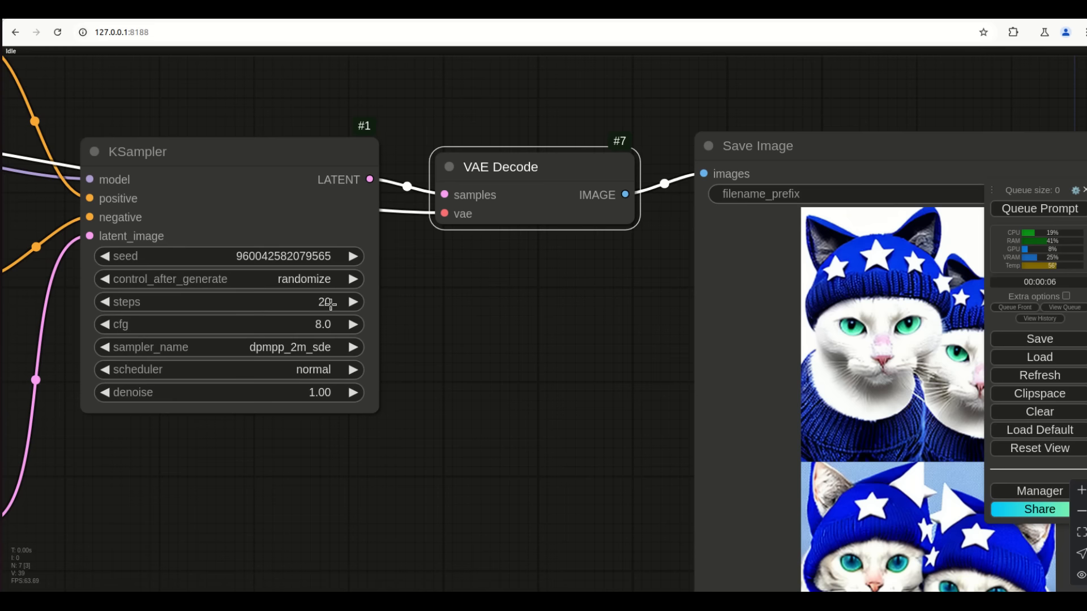
Set the KSampler steps to 30 and queue a new generation
left_click(338, 304)
type("30")
key("Return")
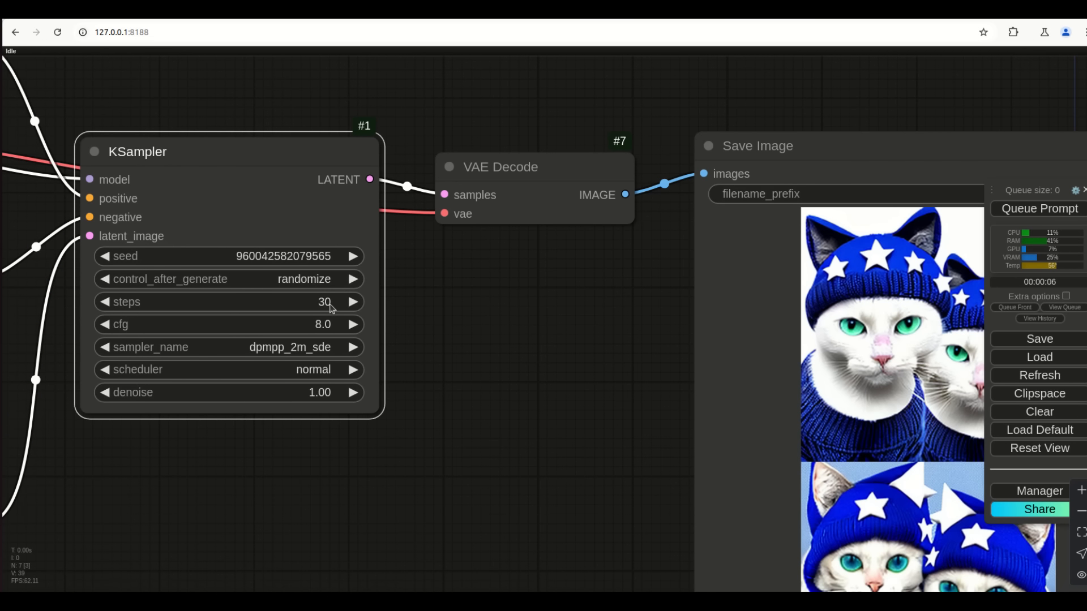
key("ctrl+Return")
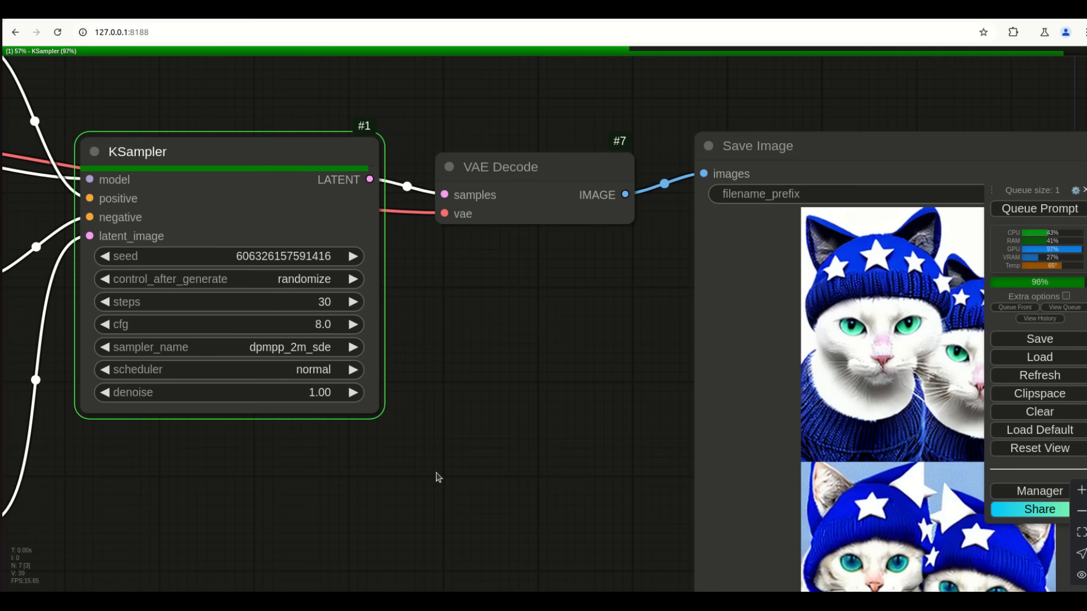
Pan and zoom to inspect the new blue-hat cat images in the Save Image preview
left_click_drag(593, 475, 271, 371)
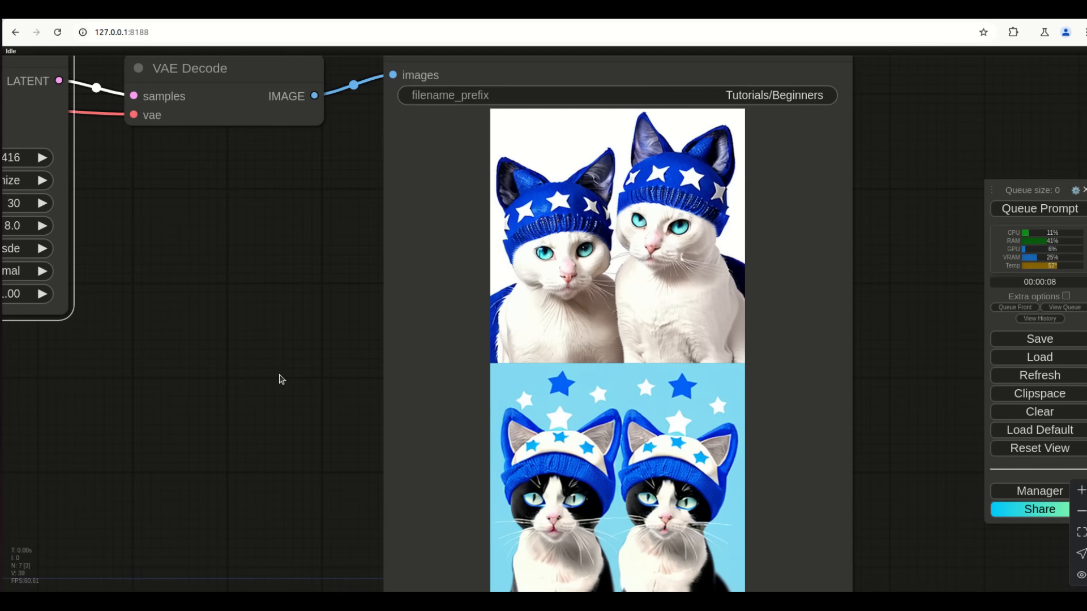
scroll(596, 381, "up", 10)
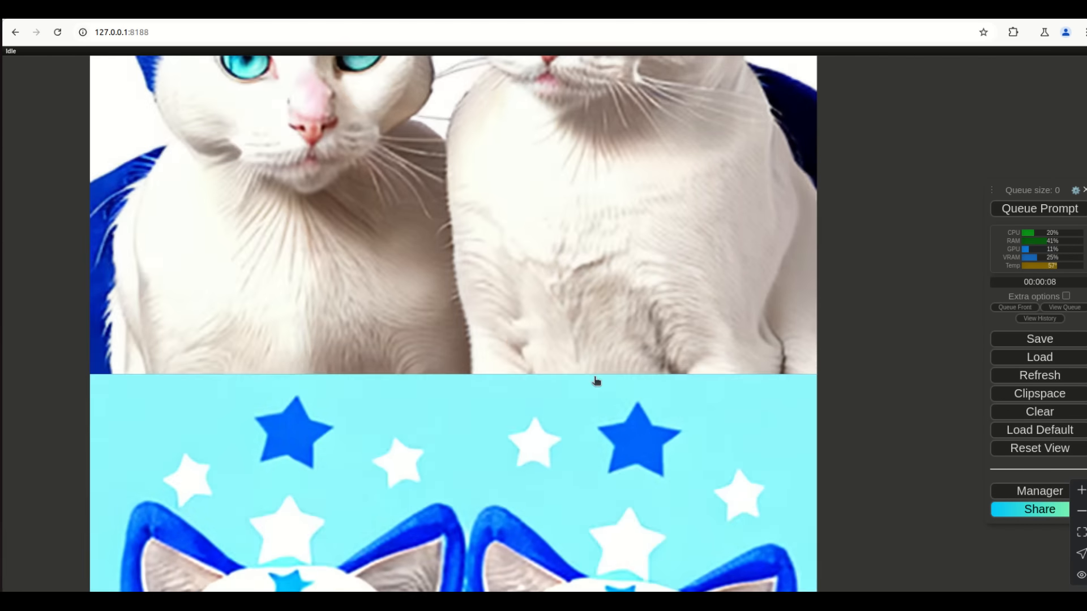
scroll(444, 308, "down", 9)
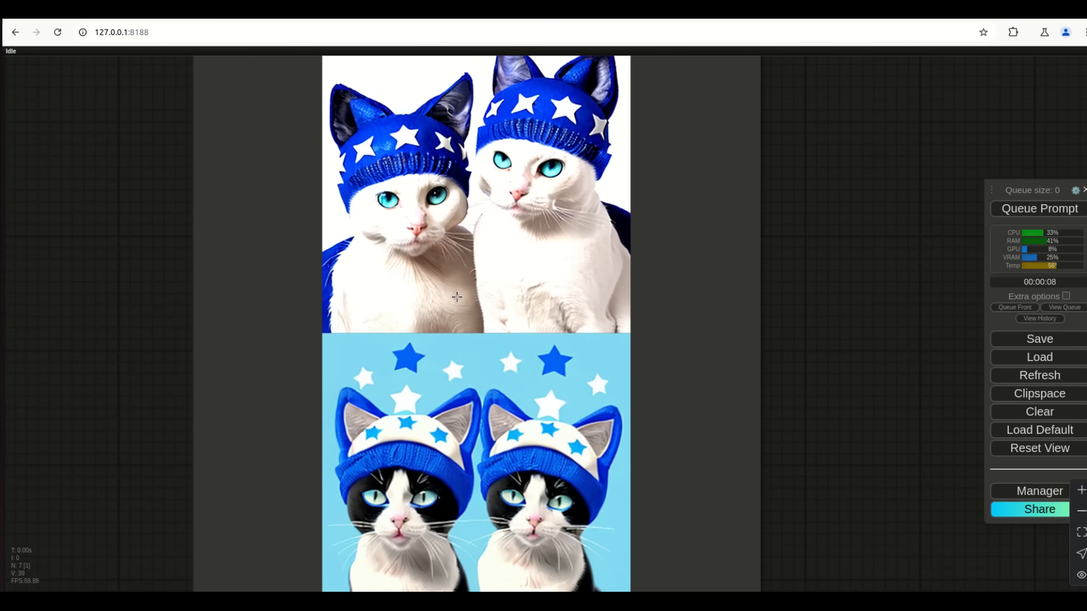
scroll(544, 144, "up", 4)
scroll(374, 177, "down", 8)
left_click_drag(142, 244, 236, 364)
scroll(454, 514, "up", 10)
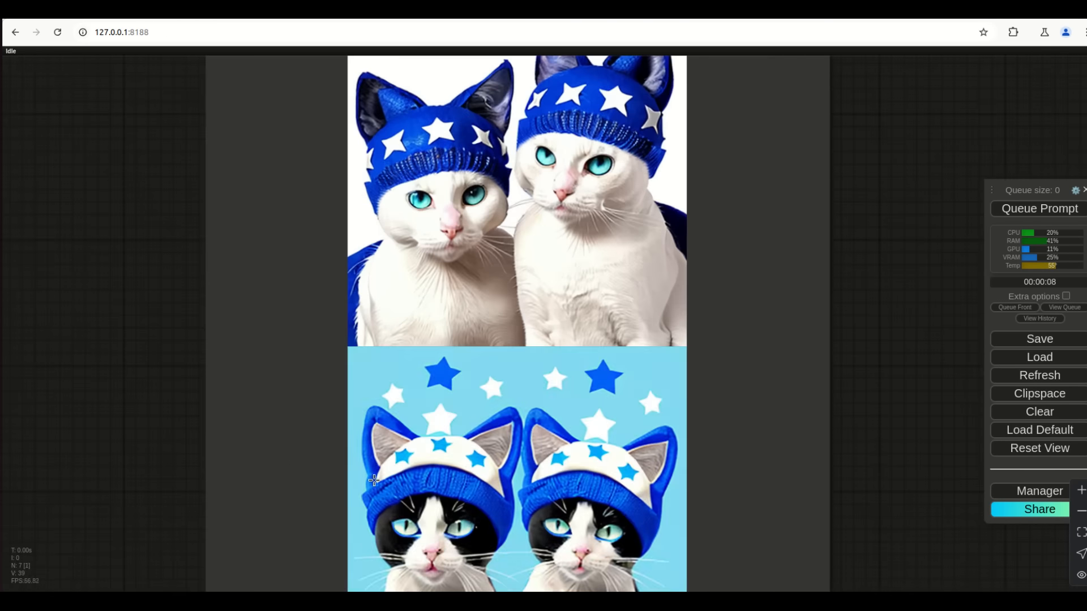
scroll(396, 483, "down", 4)
scroll(395, 484, "down", 5)
left_click_drag(165, 351, 593, 439)
Set the KSampler cfg to 6 and queue a new generation
left_click(276, 332)
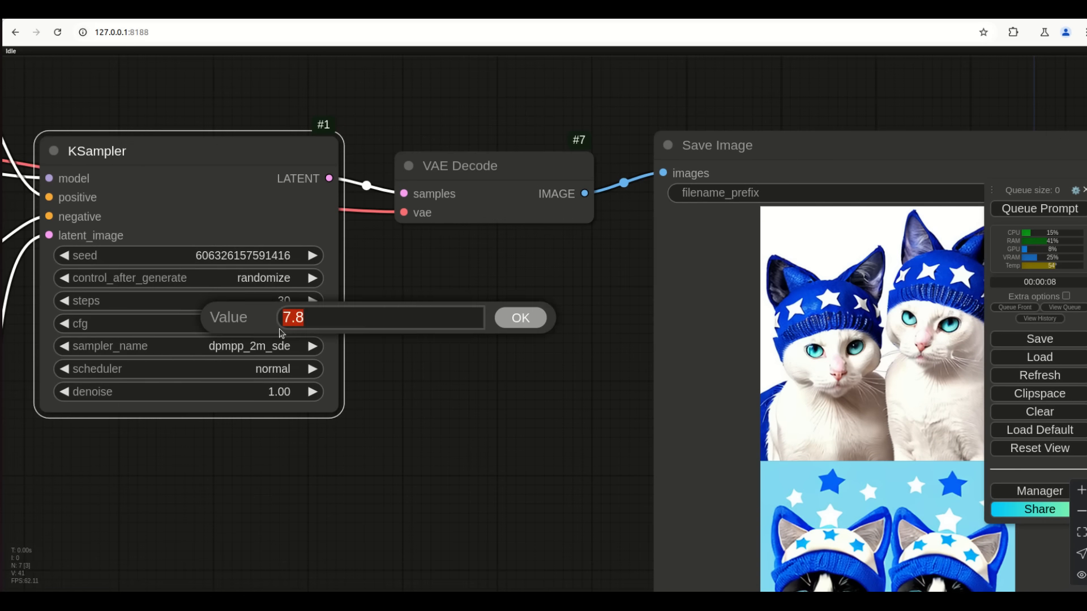
type("6")
key("Return")
left_click(1030, 209)
Pan and zoom to view both cat previews alongside KSampler, VAE Decode and Save Image
left_click_drag(568, 485, 488, 449)
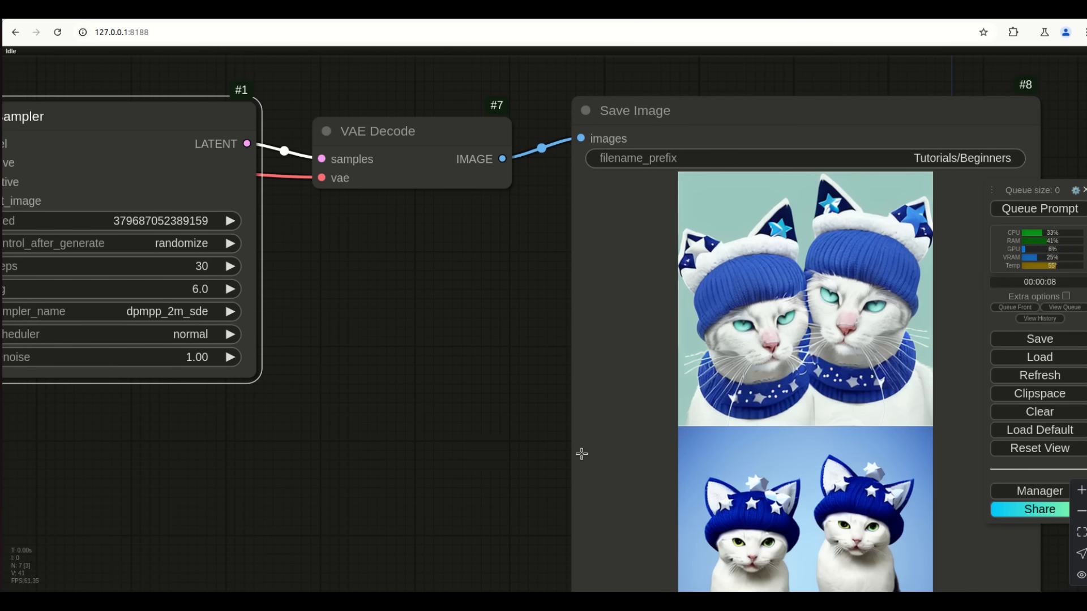
scroll(470, 356, "up", 6)
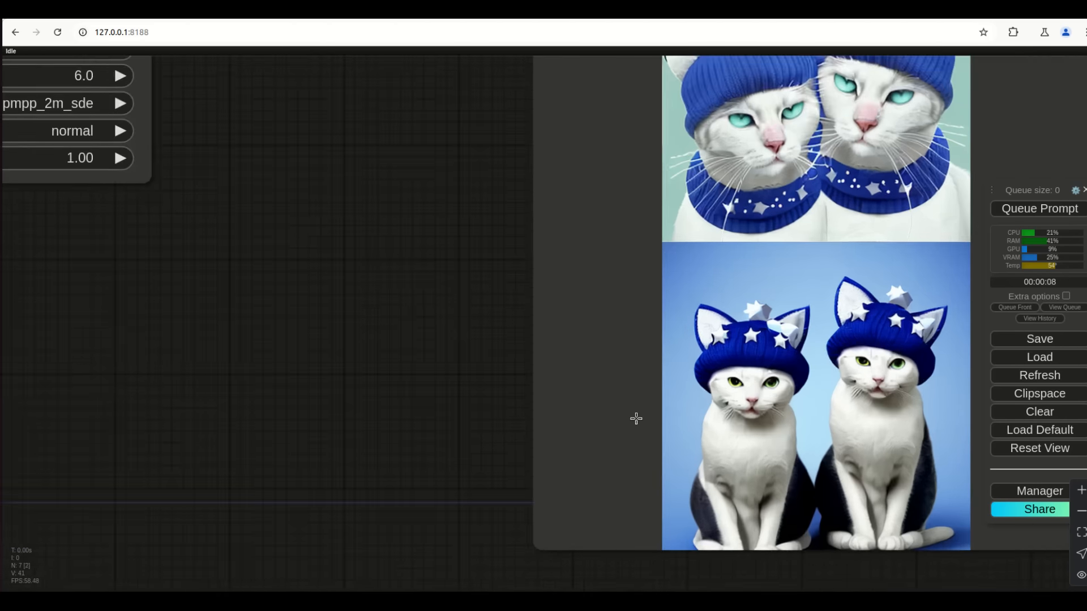
scroll(748, 474, "down", 5)
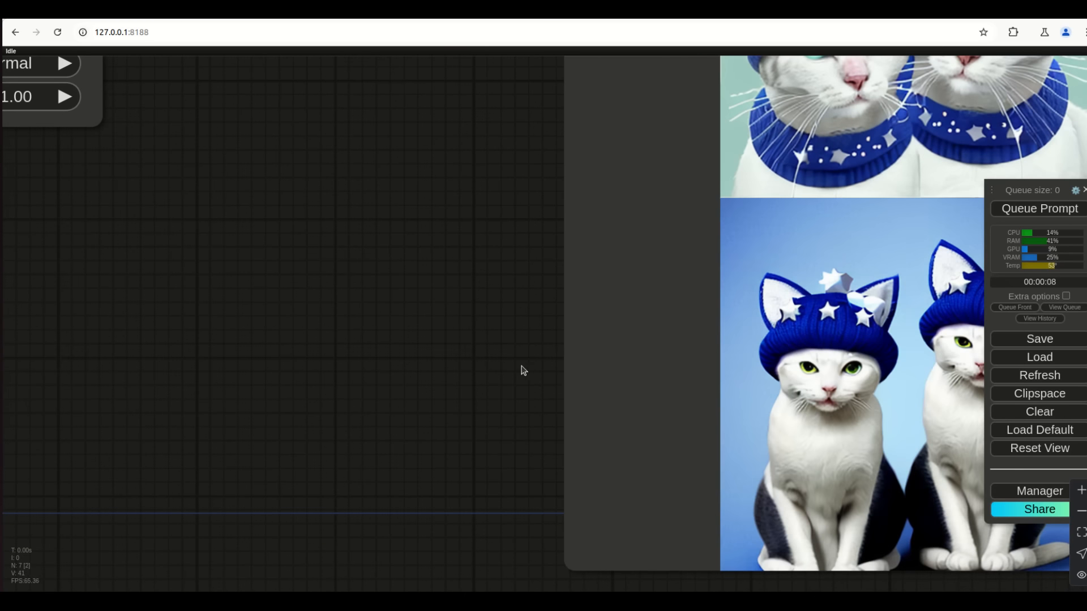
scroll(398, 377, "down", 3)
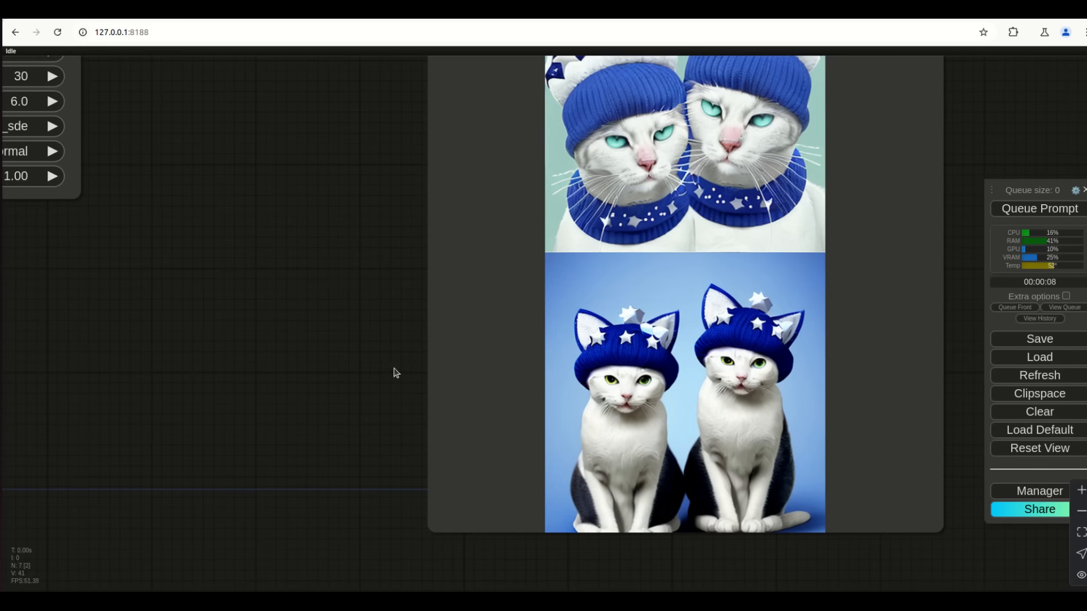
left_click_drag(331, 274, 461, 340)
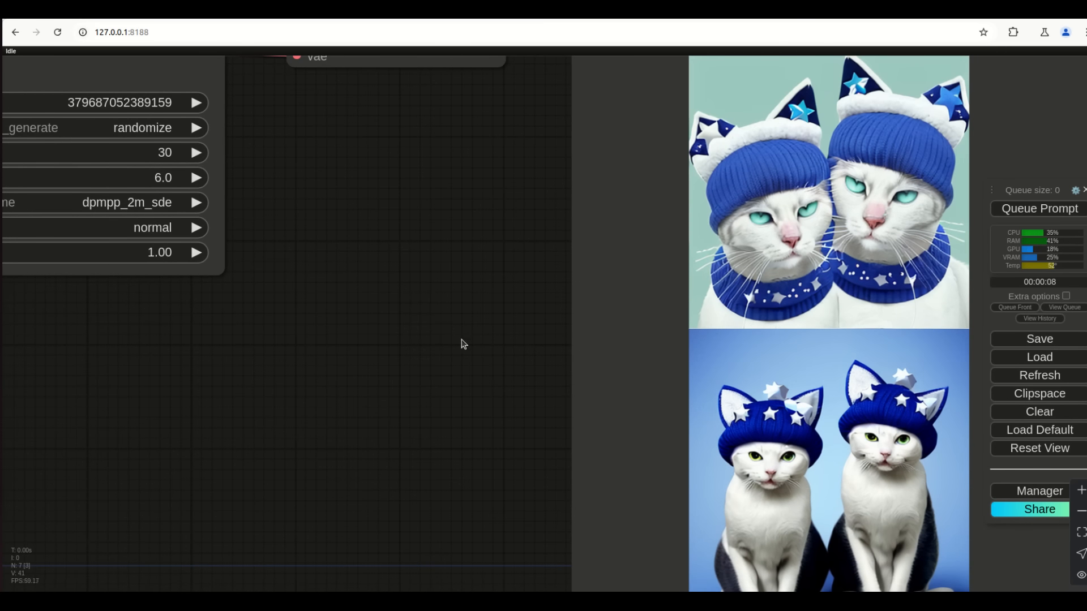
left_click_drag(365, 259, 396, 286)
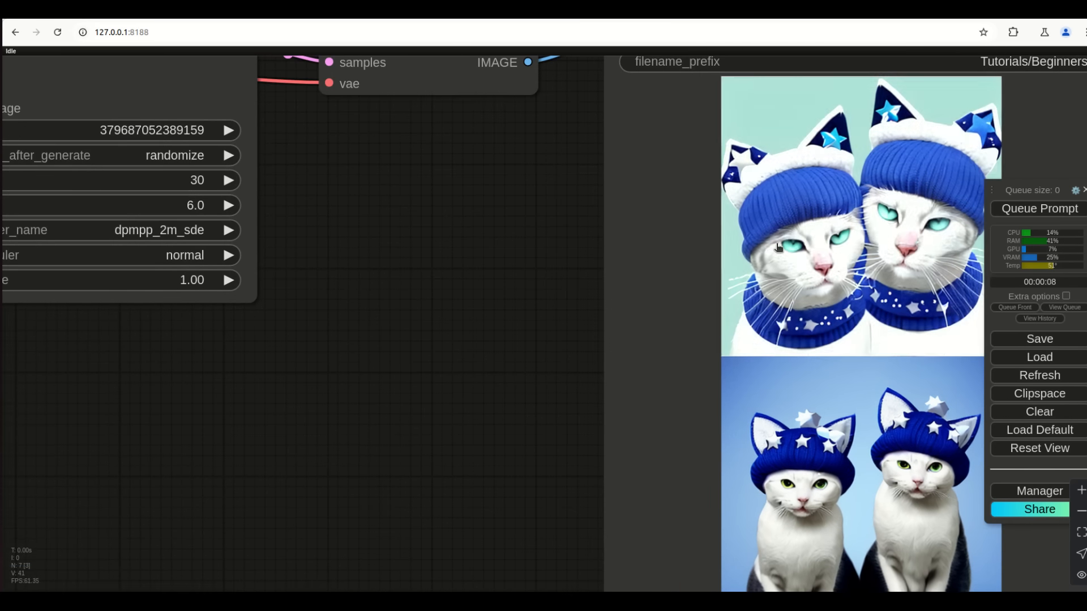
scroll(779, 245, "up", 8)
scroll(779, 246, "down", 7)
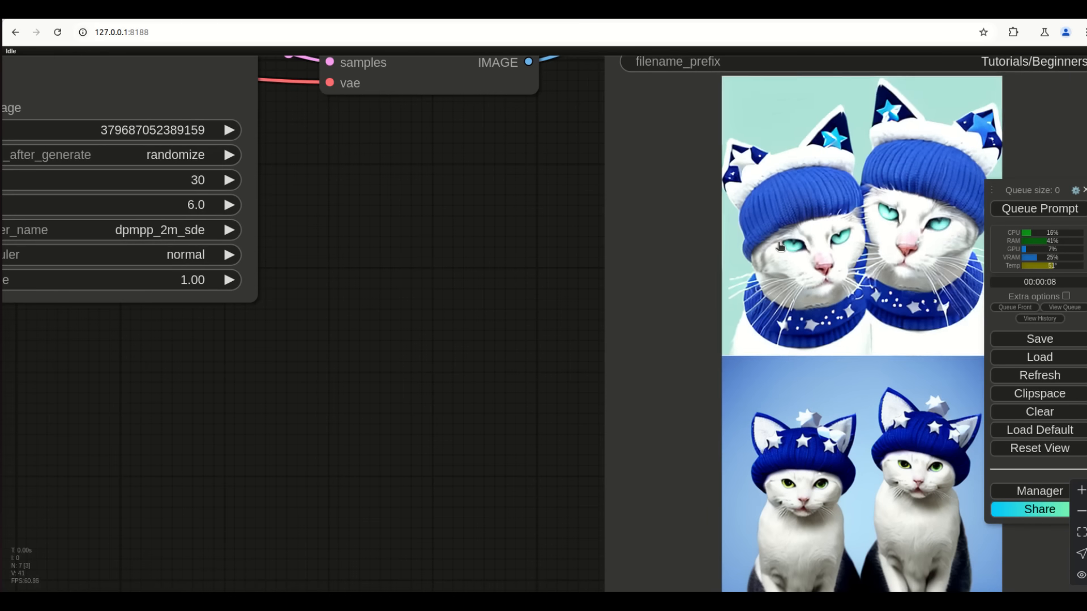
left_click_drag(415, 252, 499, 304)
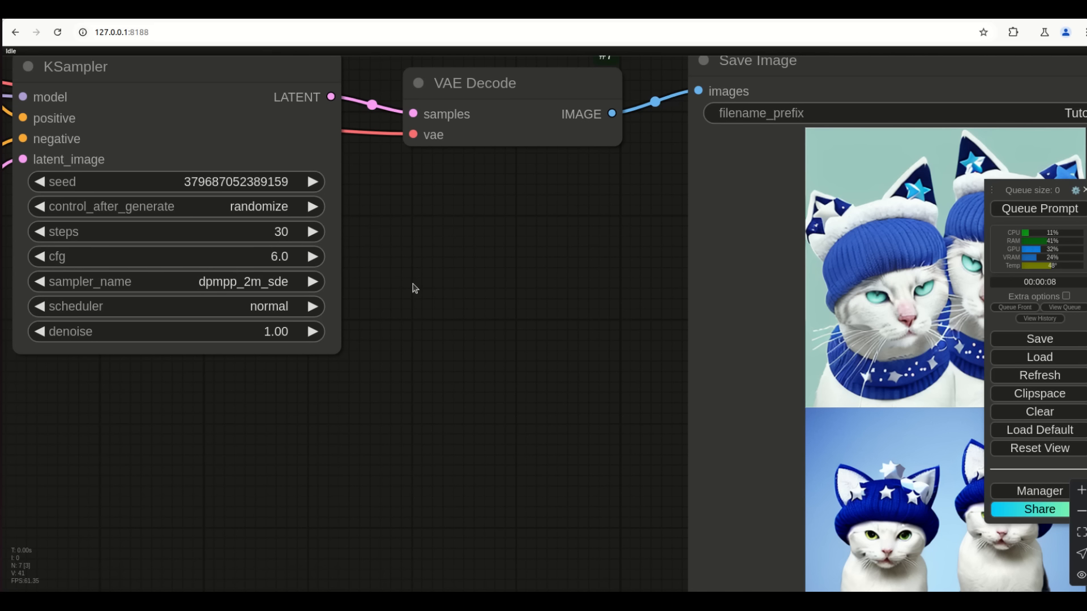
scroll(467, 345, "down", 2)
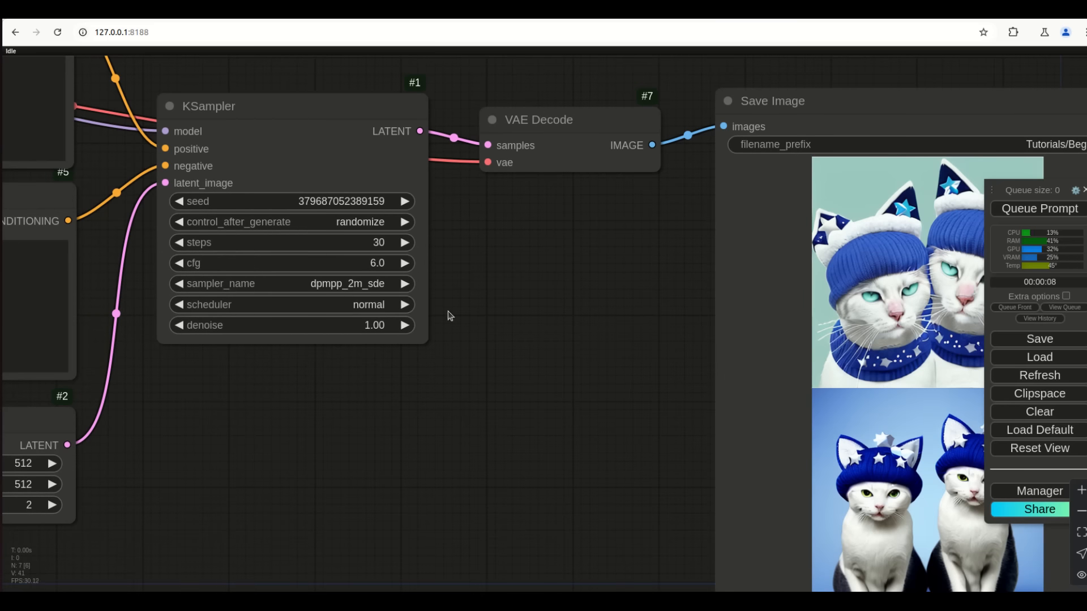
left_click_drag(673, 355, 605, 344)
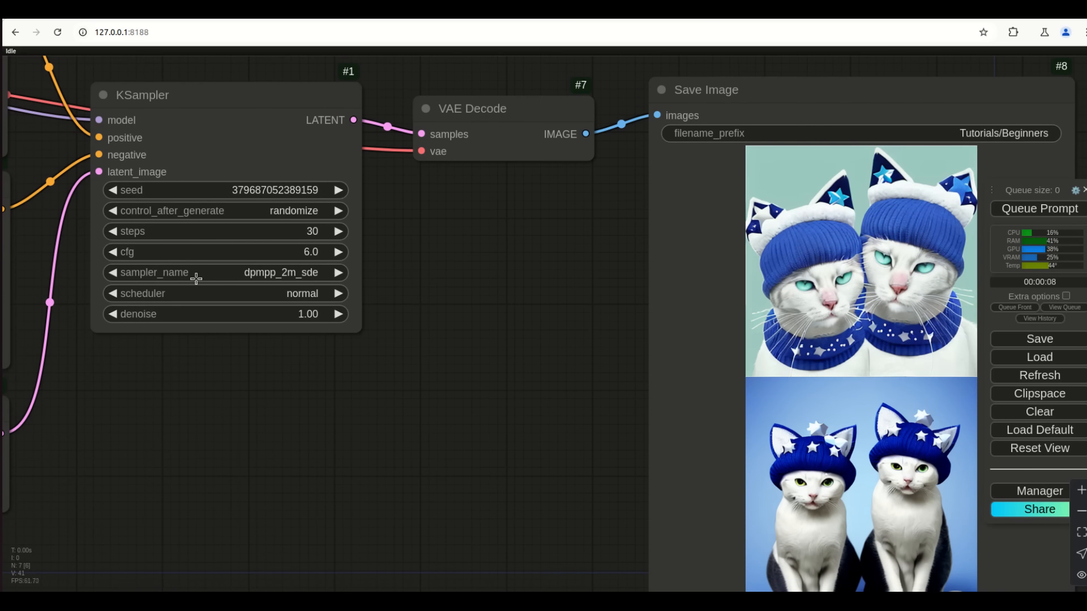
left_click(311, 293)
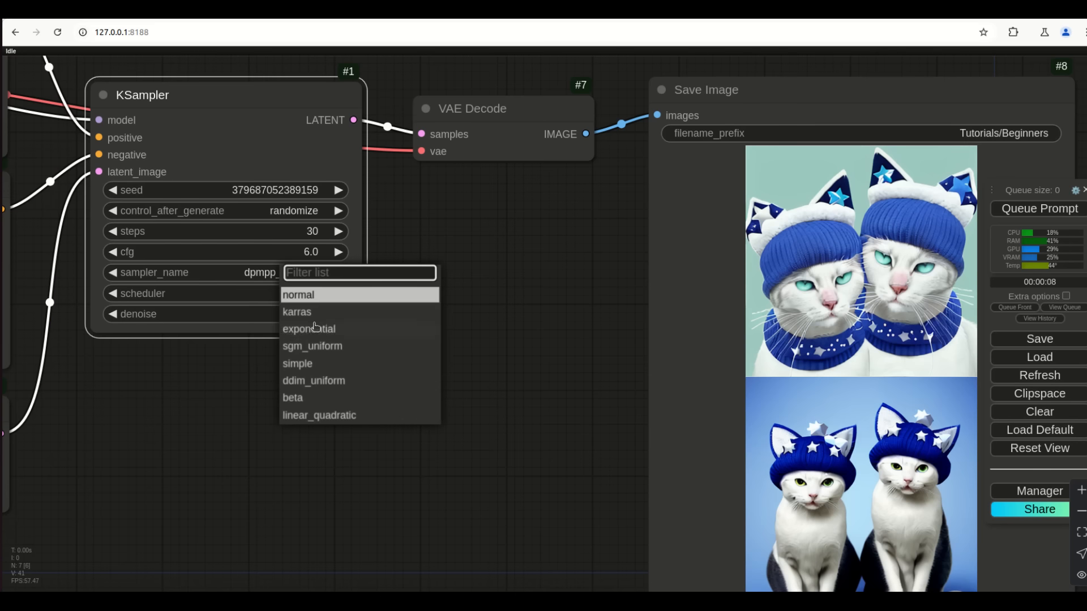
left_click(342, 310)
key("ctrl+Return")
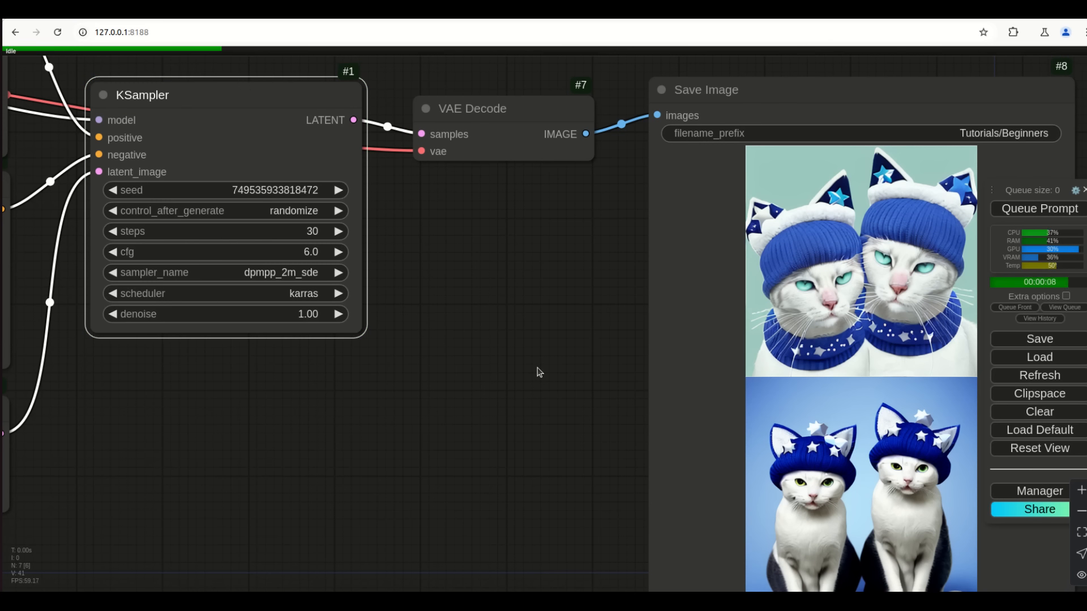
left_click_drag(534, 376, 463, 327)
scroll(849, 485, "up", 5)
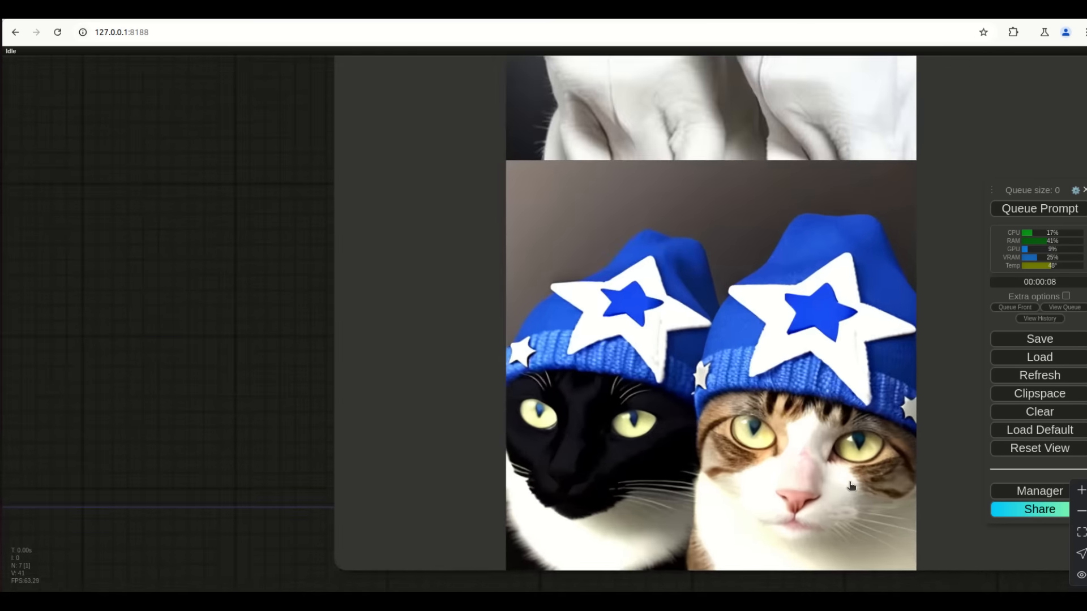
scroll(851, 486, "down", 4)
scroll(809, 266, "up", 6)
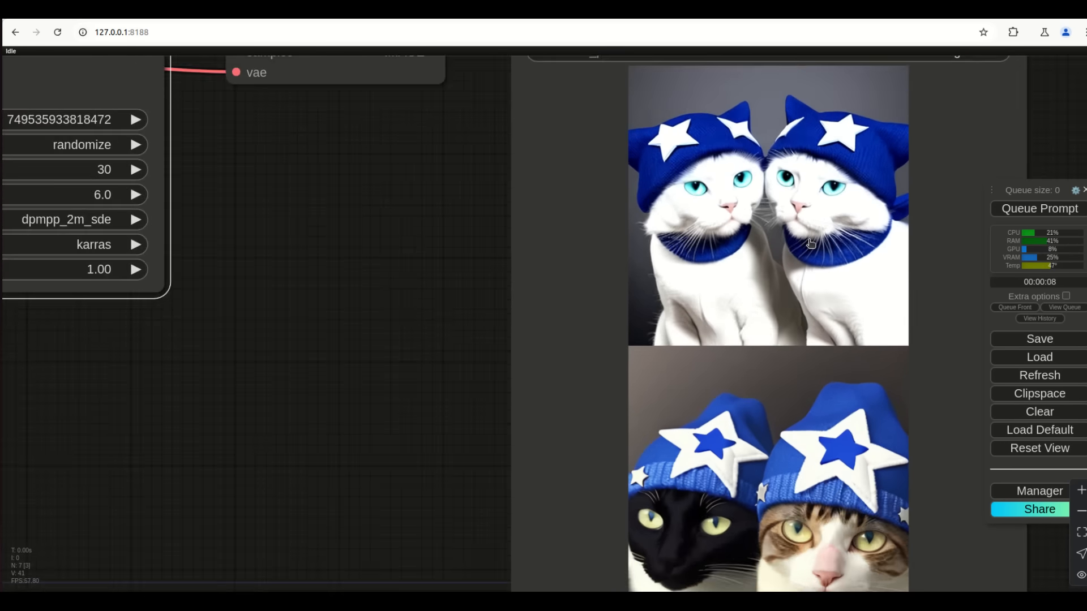
scroll(241, 324, "down", 5)
left_click_drag(300, 332, 541, 402)
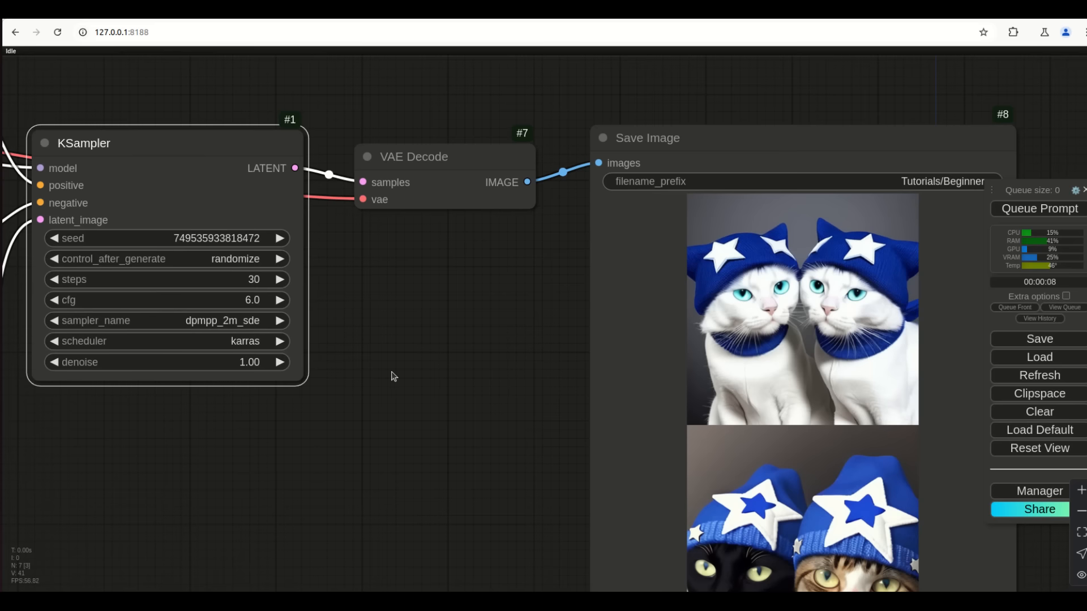
scroll(479, 401, "down", 2)
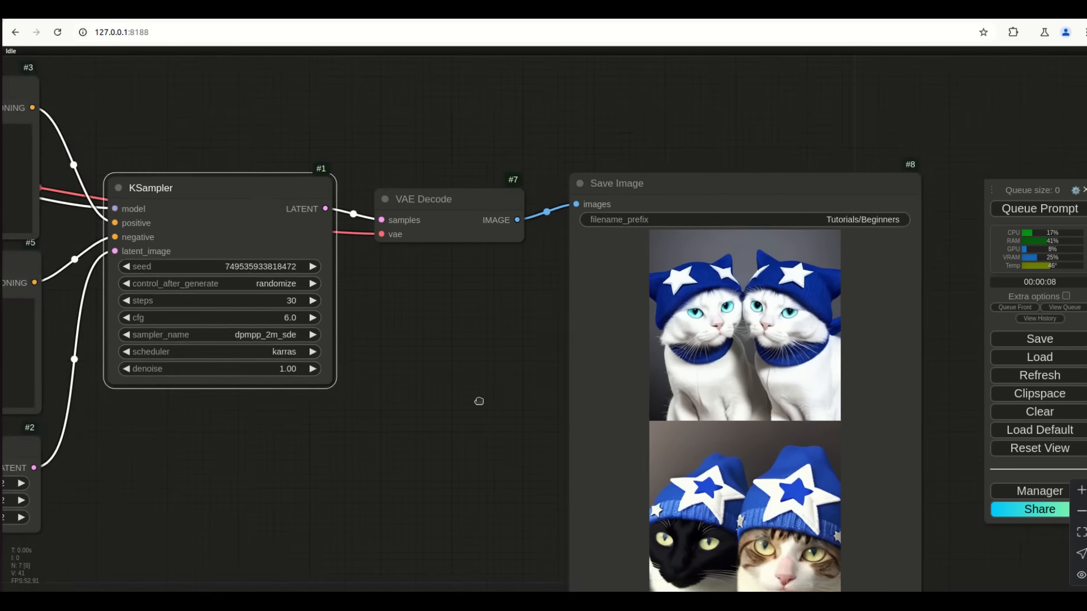
left_click_drag(479, 402, 434, 289)
scroll(680, 426, "up", 4)
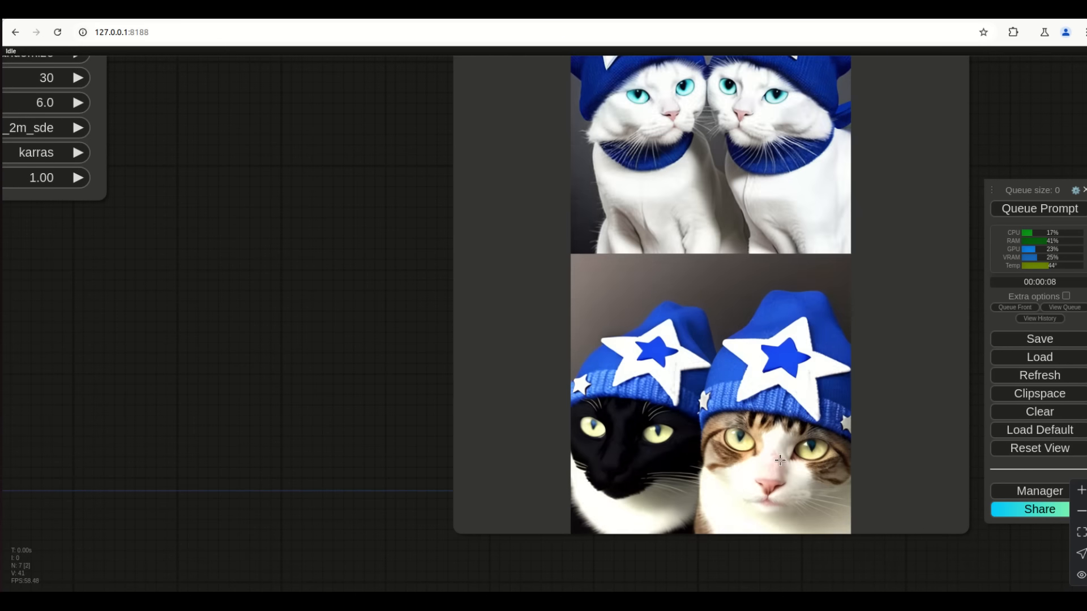
left_click_drag(279, 255, 449, 366)
scroll(274, 417, "down", 1)
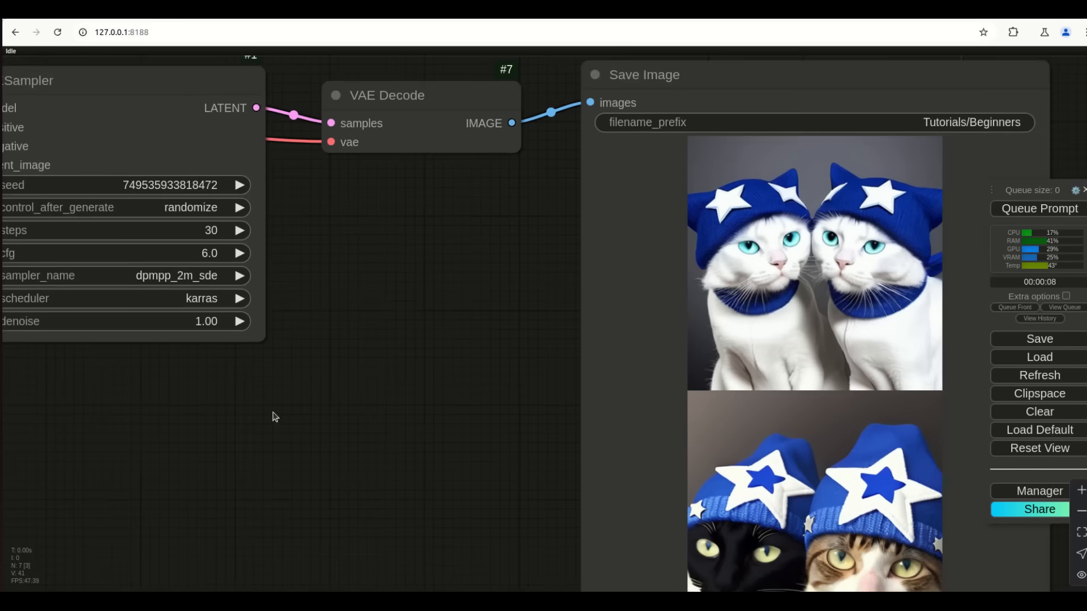
left_click_drag(274, 417, 489, 419)
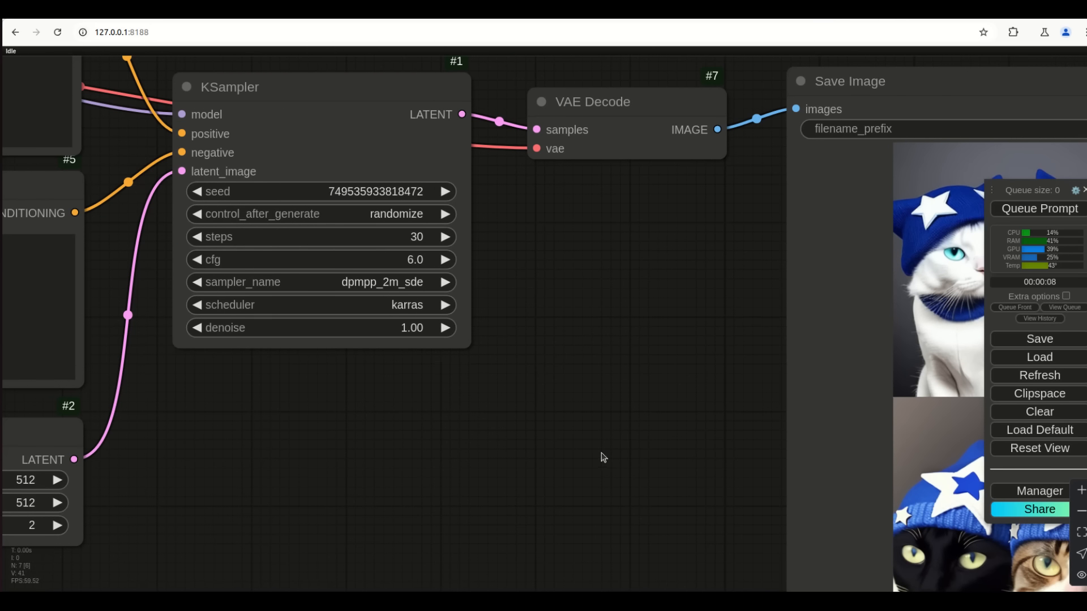
Set the KSampler denoise to 0.04 and generate images
mouse_move(415, 332)
left_click(412, 330)
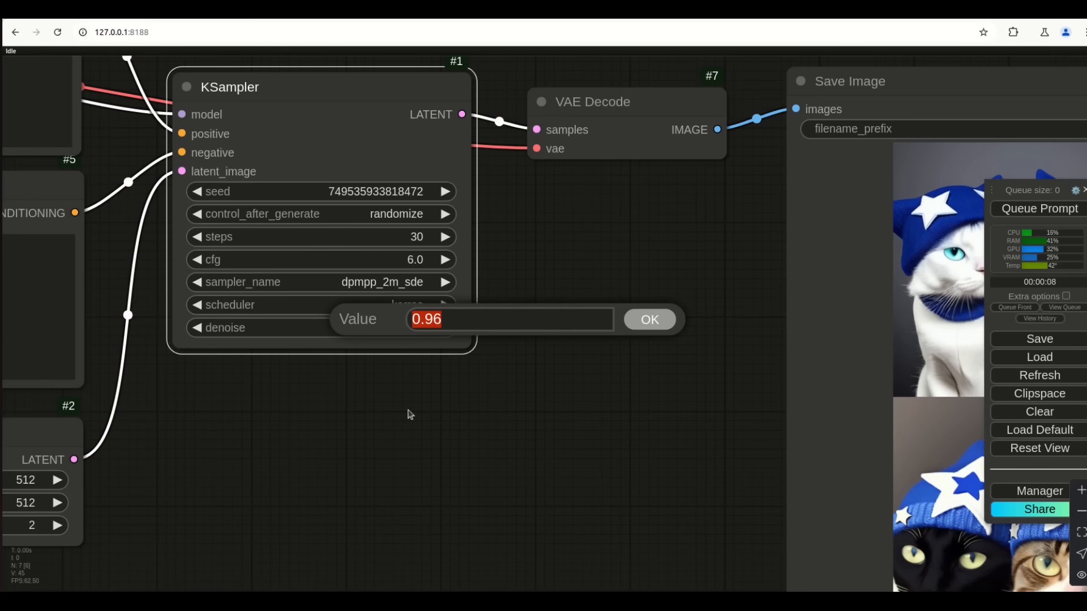
type("1")
key("Return")
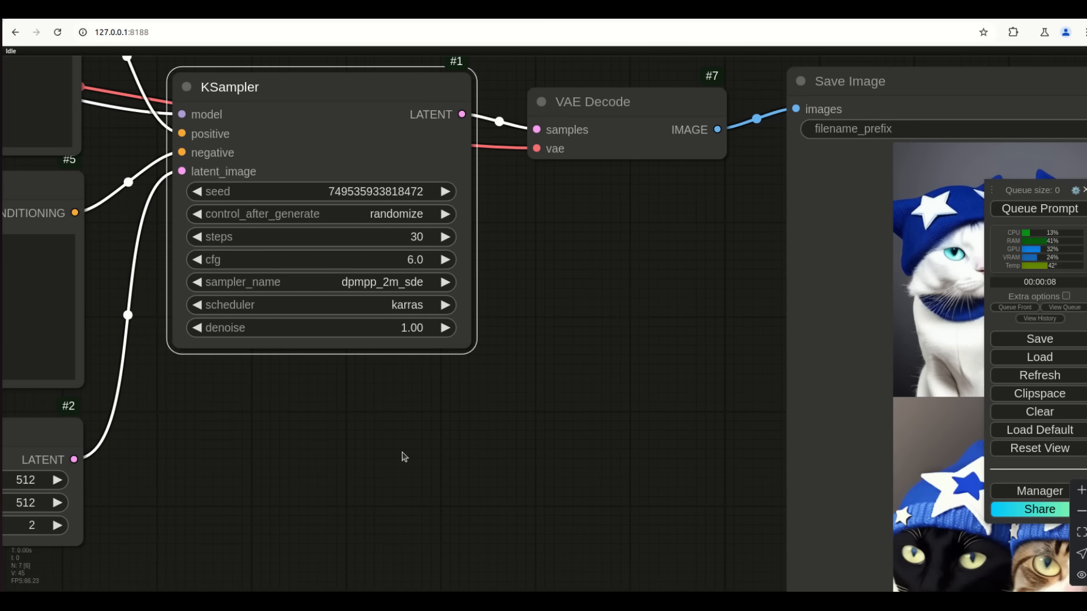
left_click(410, 334)
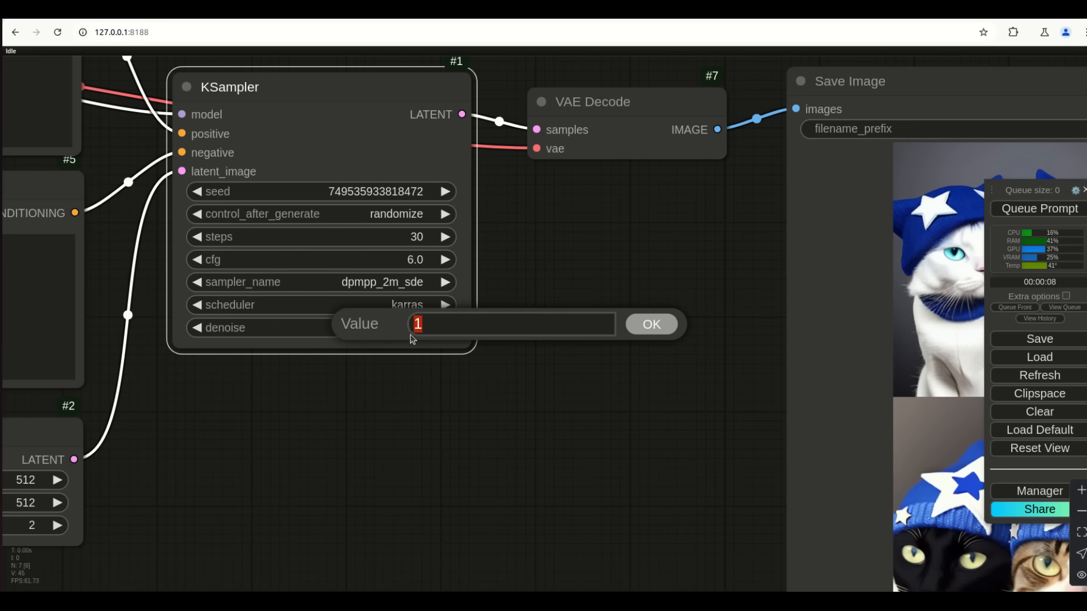
type(".00")
type("4")
key("Return")
key("ctrl+Return")
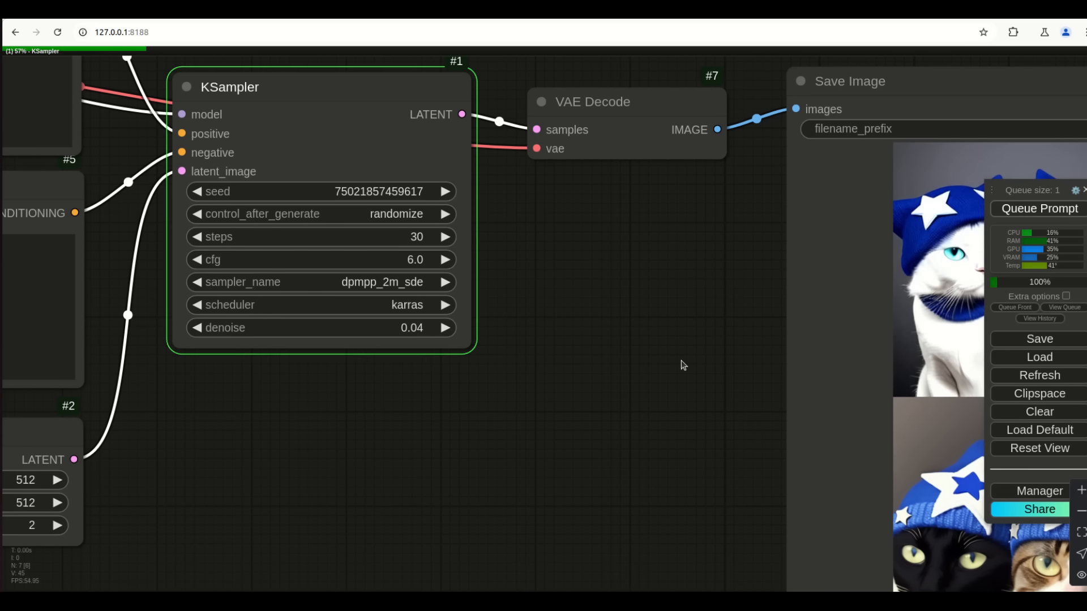
scroll(682, 365, "down", 3)
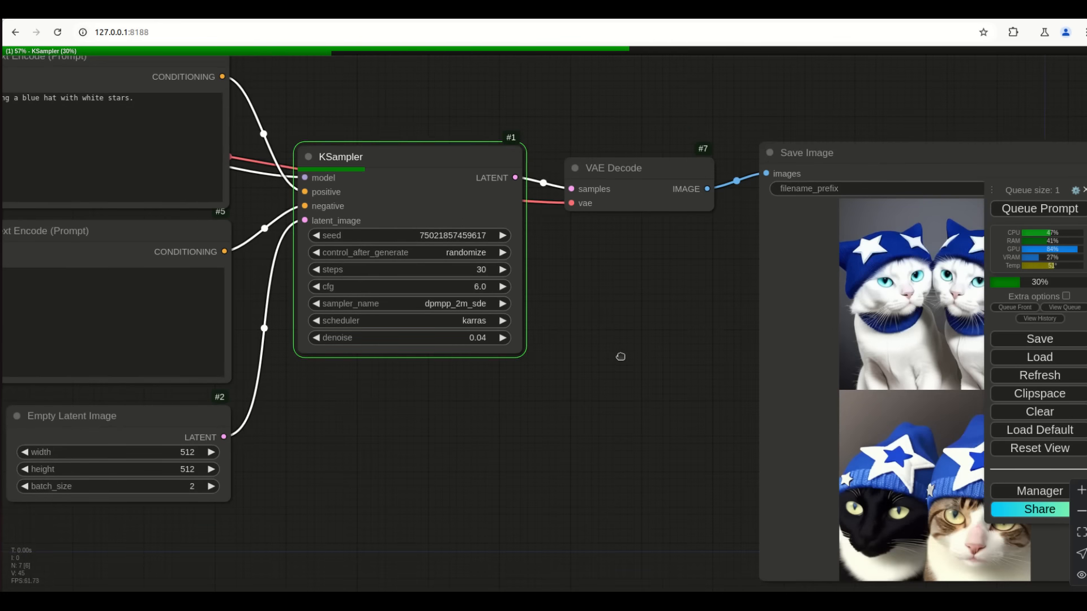
left_click_drag(623, 358, 617, 355)
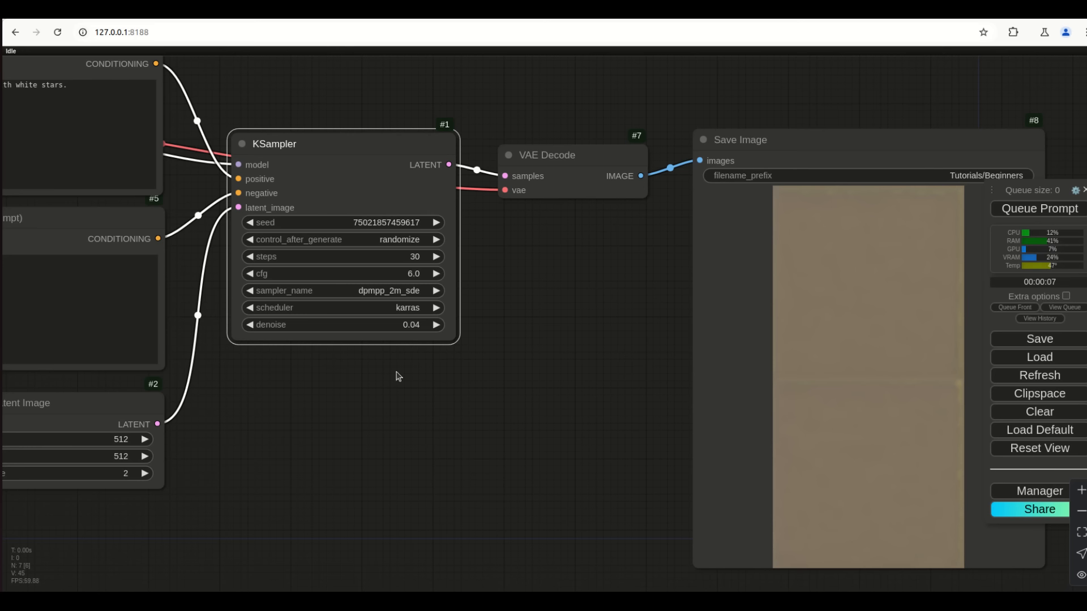
Set denoise to 0 and run two generations, leaving the value at 0.00
left_click(426, 326)
type("0")
key("Return")
left_click(1011, 209)
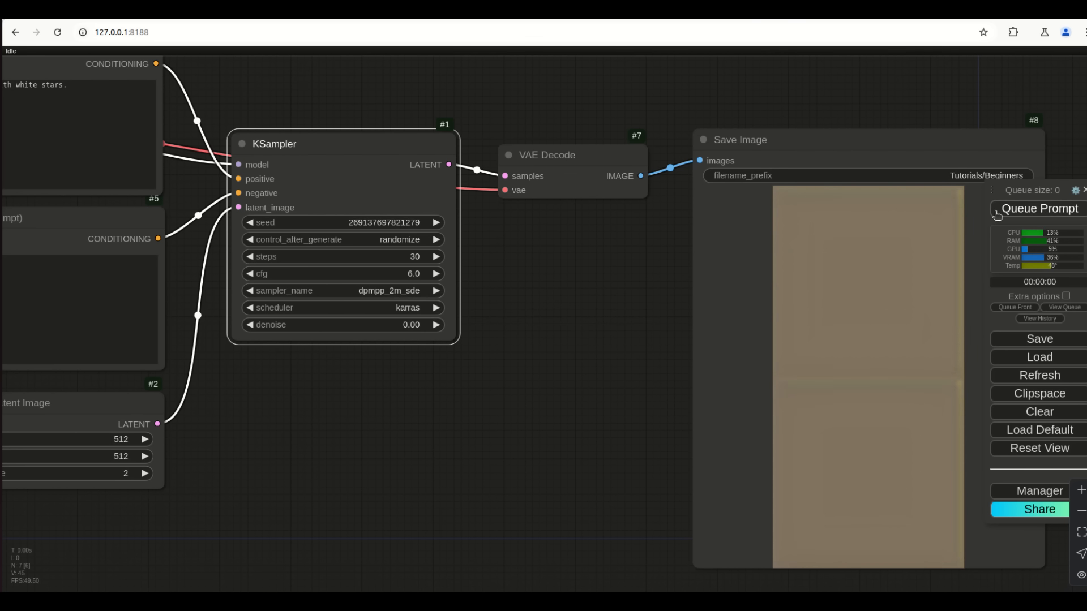
left_click(1050, 213)
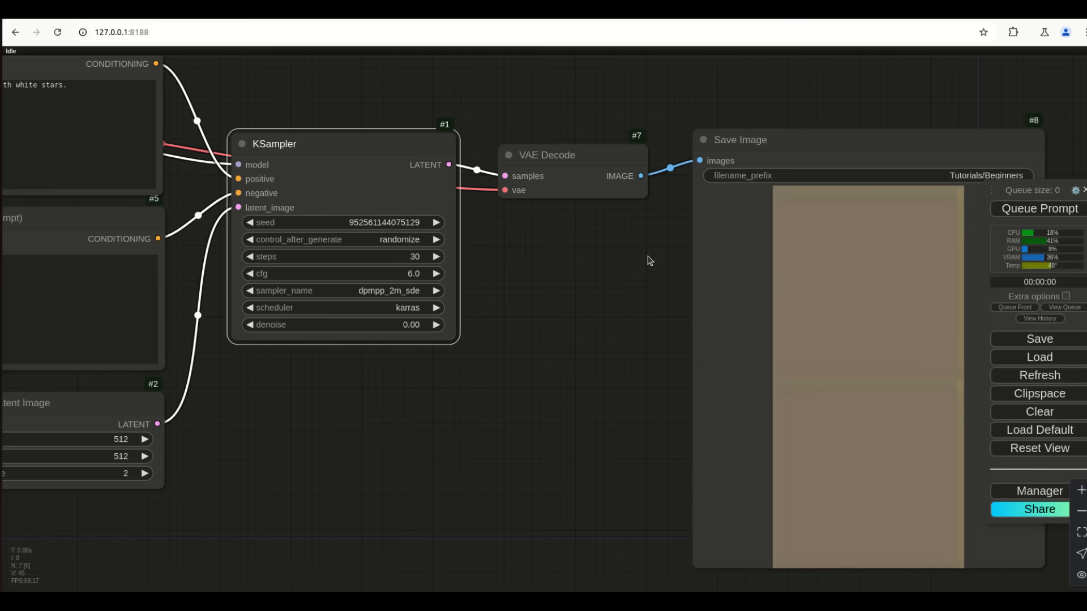
left_click_drag(474, 318, 409, 334)
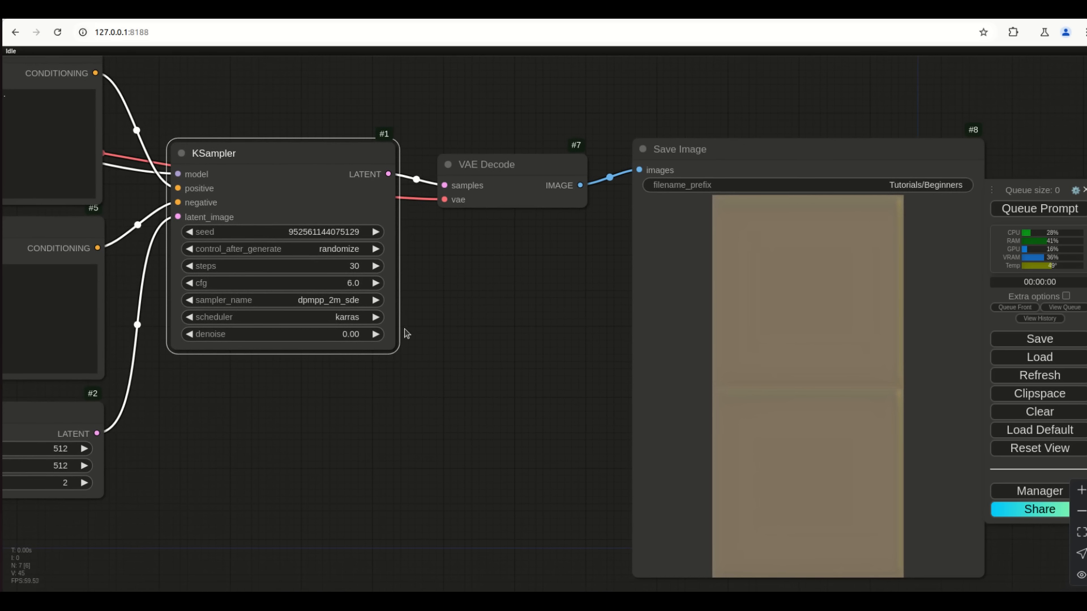
left_click(531, 375)
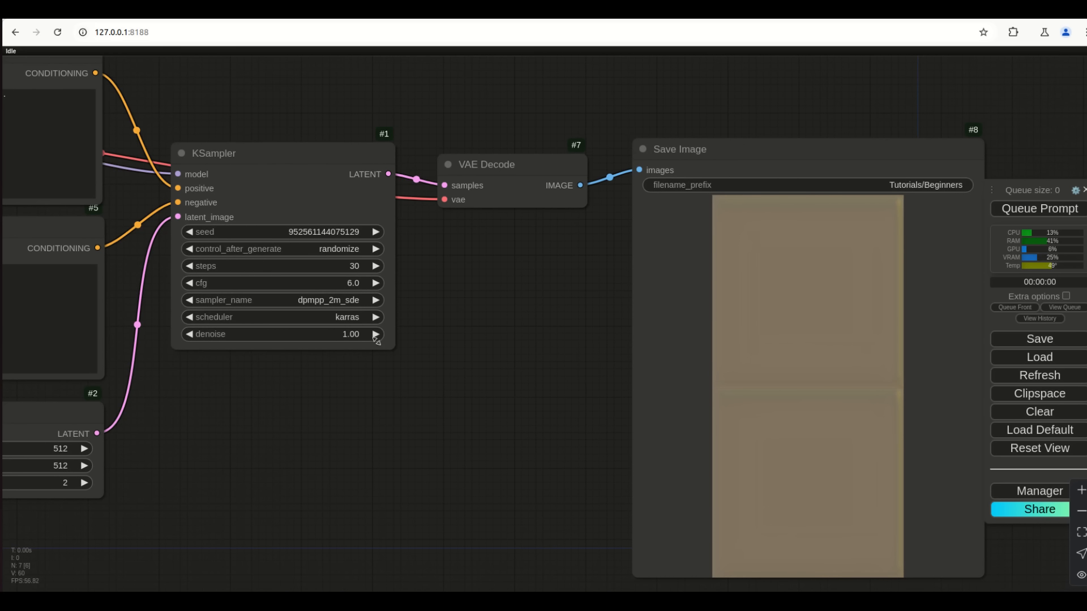
left_click_drag(354, 335, 287, 340)
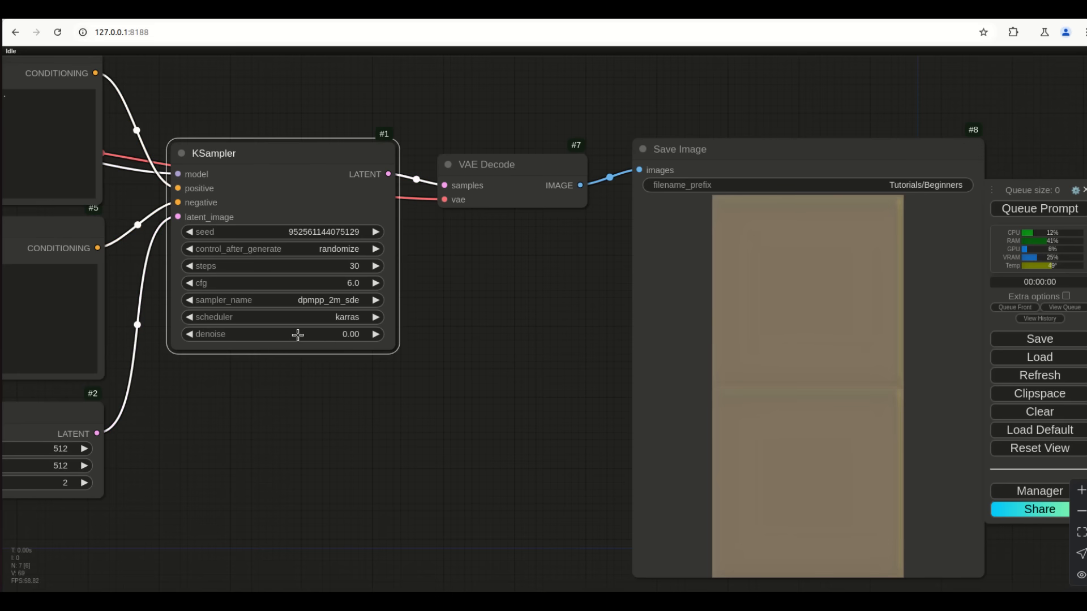
Set denoise to 0.50 and generate images
left_click(358, 335)
type("0.5")
key("Return")
left_click(1041, 208)
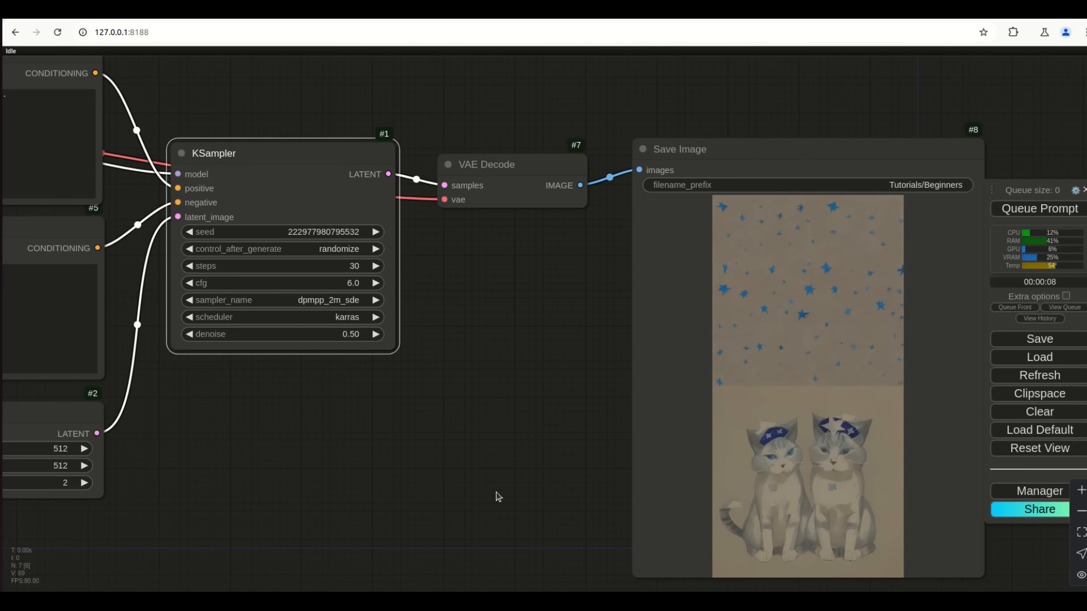
Inspect the output, then set denoise to 0.75 and generate images
scroll(792, 528, "up", 8)
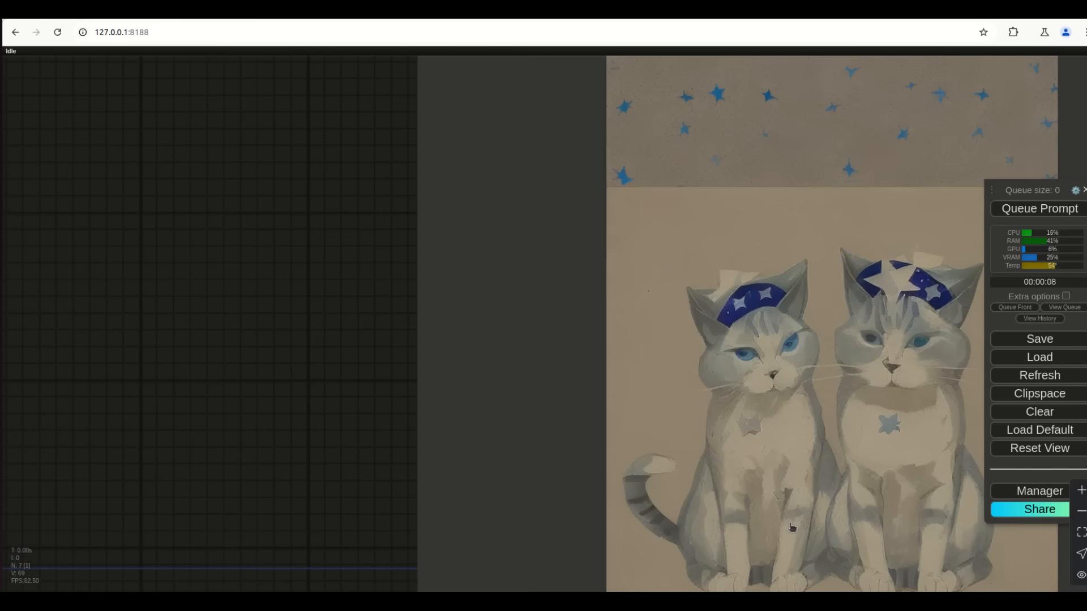
scroll(792, 527, "down", 4)
scroll(869, 474, "up", 4)
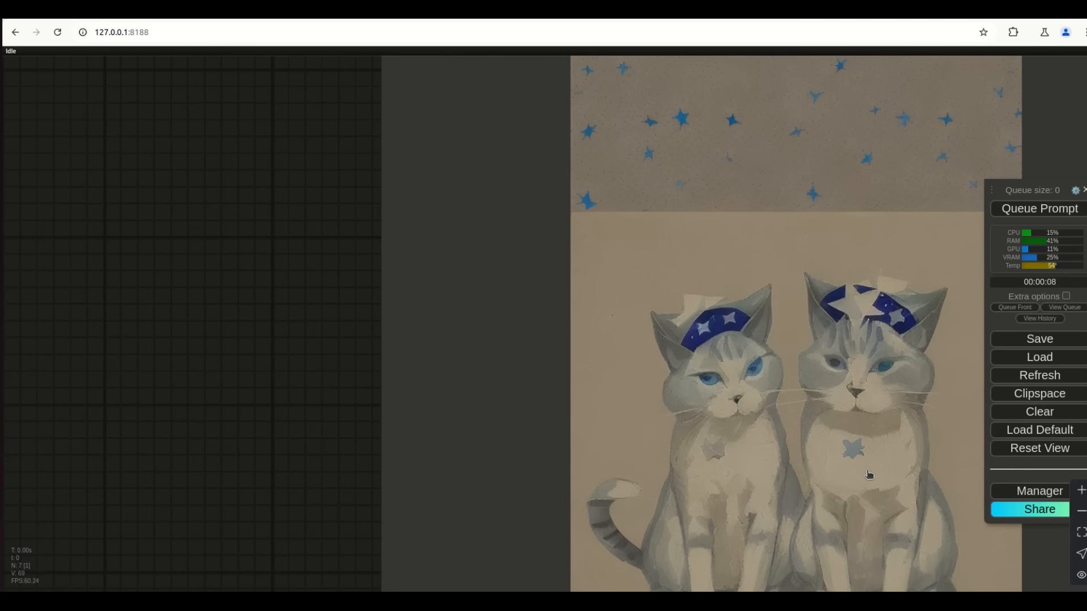
scroll(870, 475, "down", 5)
scroll(870, 474, "up", 8)
scroll(870, 475, "down", 3)
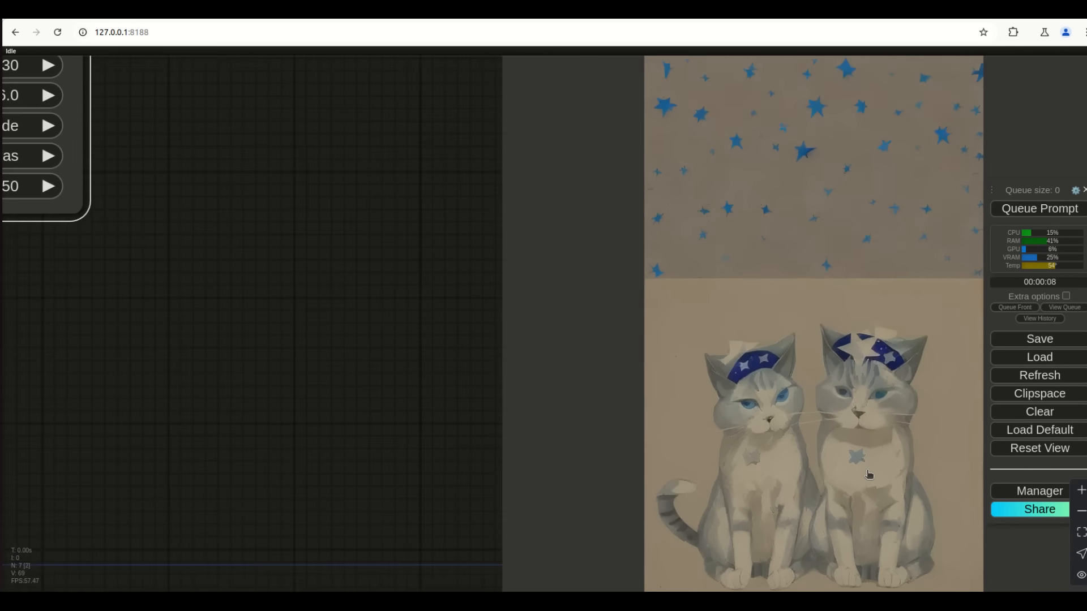
scroll(869, 475, "down", 5)
scroll(844, 246, "up", 6)
scroll(818, 258, "down", 6)
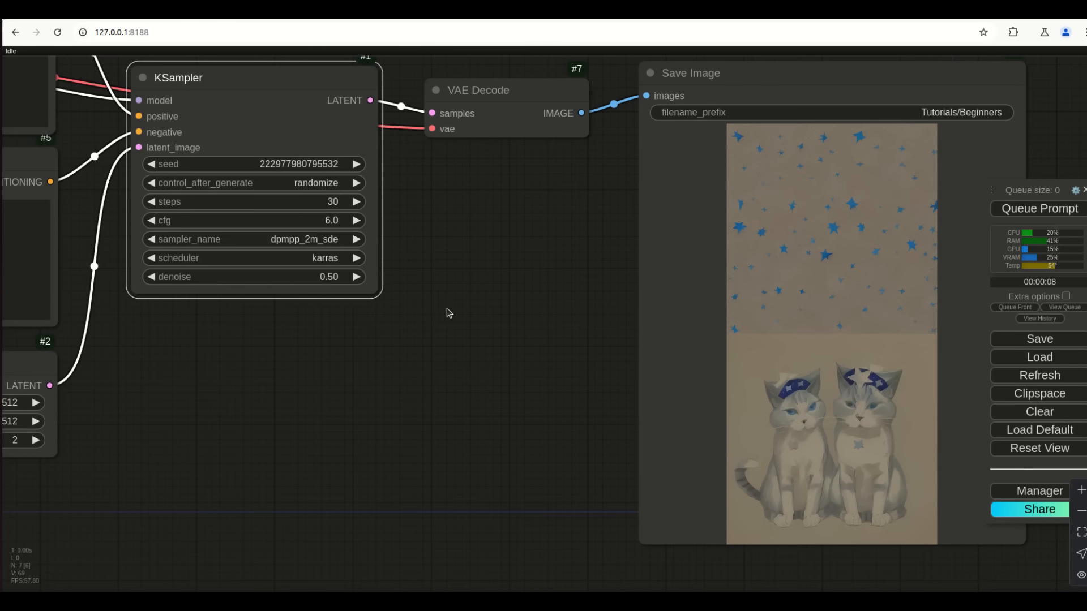
left_click(330, 277)
type(".7")
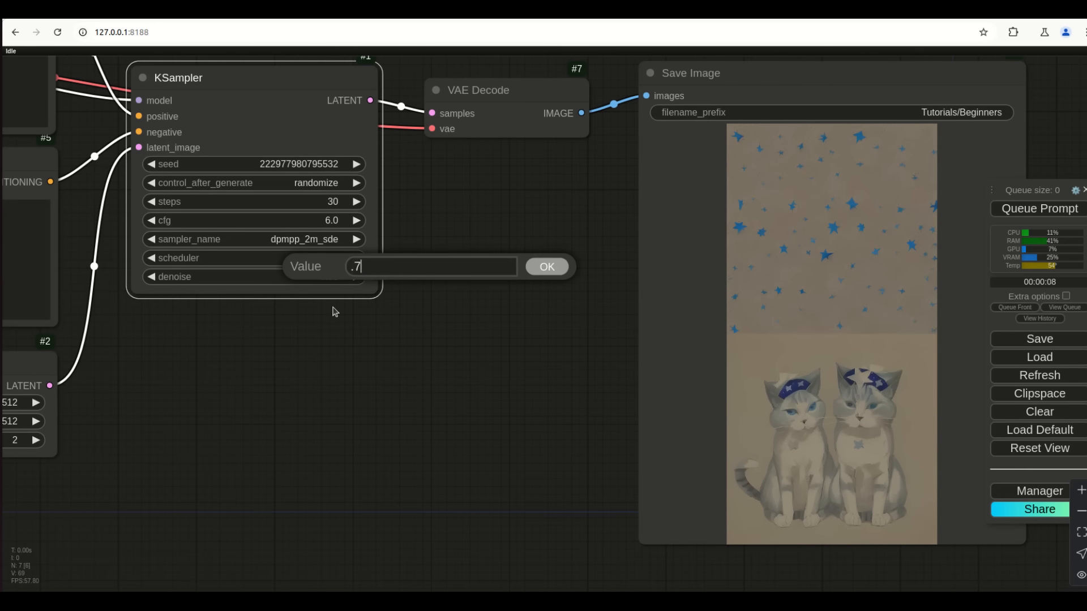
type("5")
key("Return")
left_click(1051, 209)
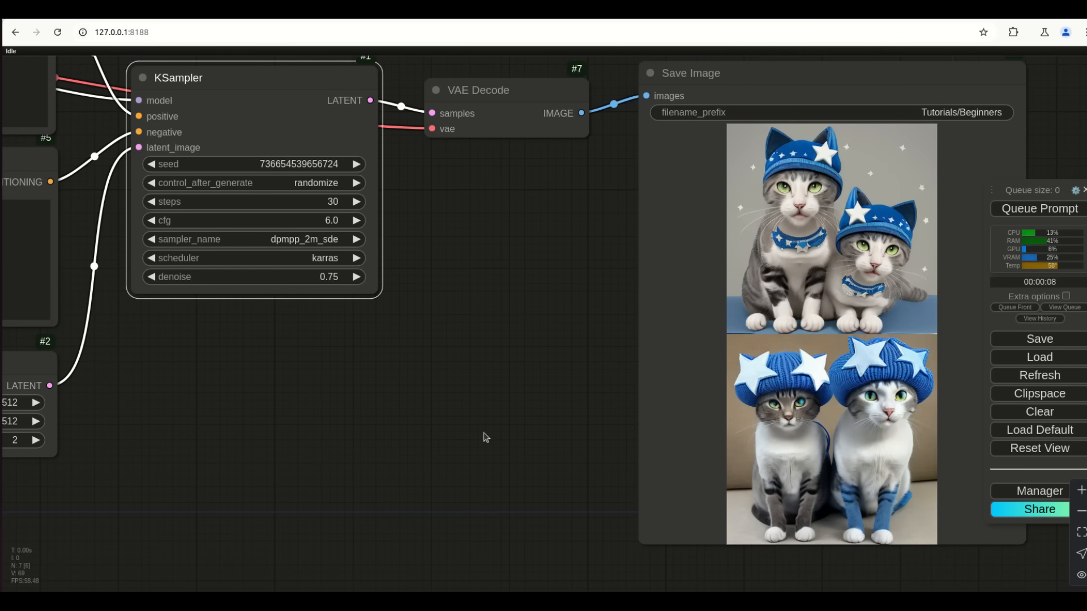
Reset denoise to 1.00 and generate a new pair of cat images
scroll(884, 470, "up", 5)
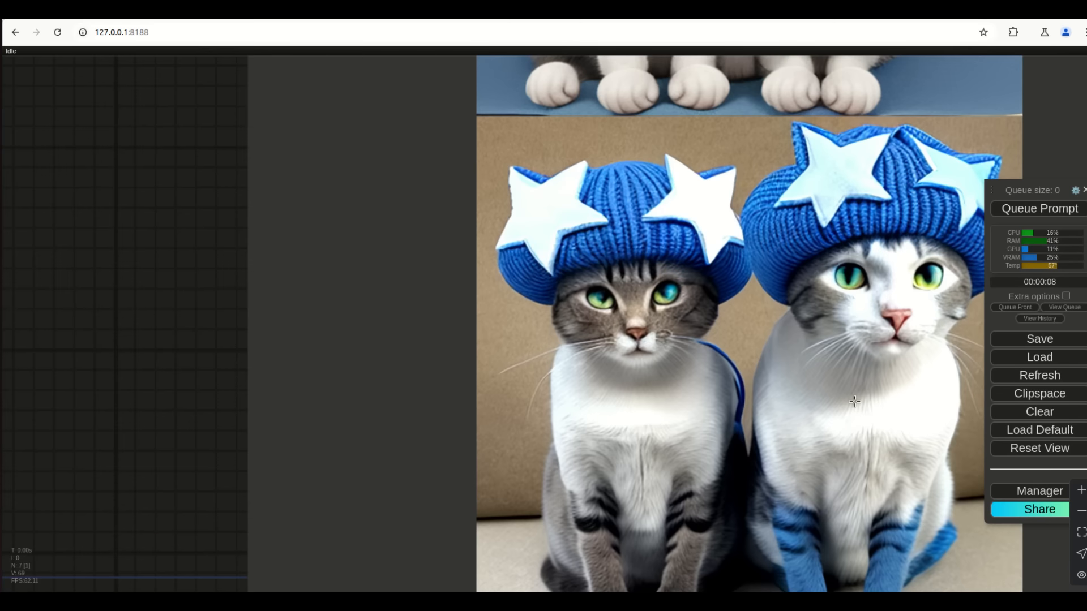
scroll(855, 401, "down", 5)
scroll(763, 405, "up", 8)
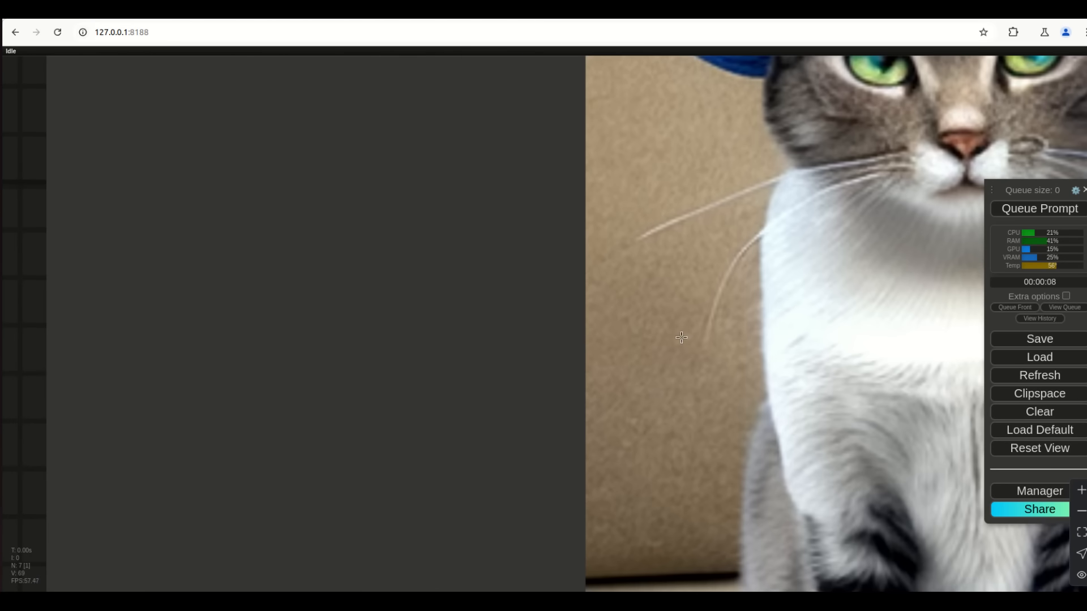
scroll(680, 461, "down", 14)
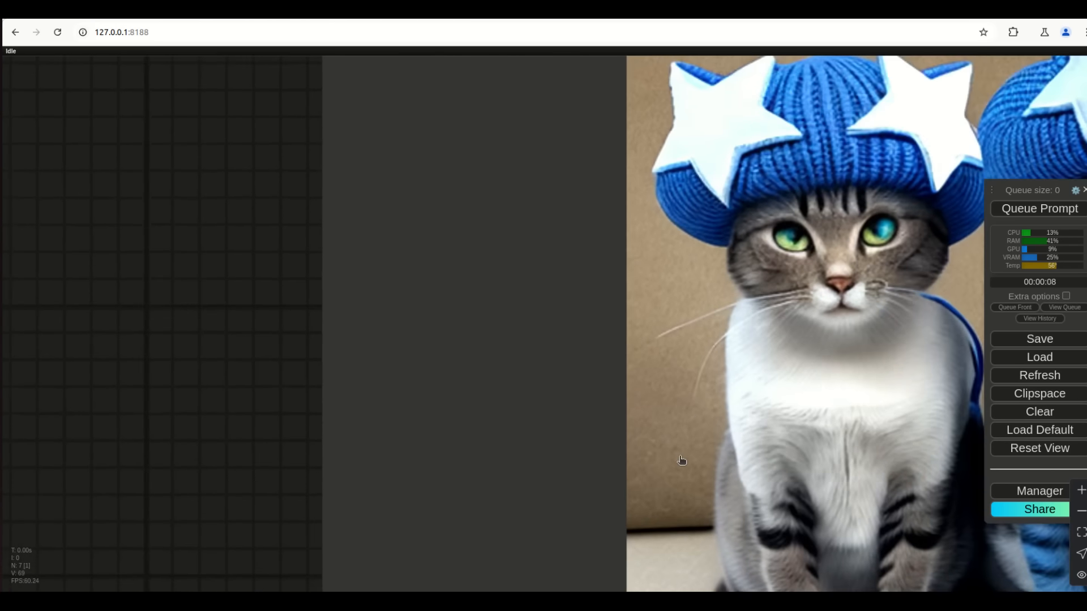
left_click_drag(204, 339, 372, 499)
left_click(189, 313)
type("1")
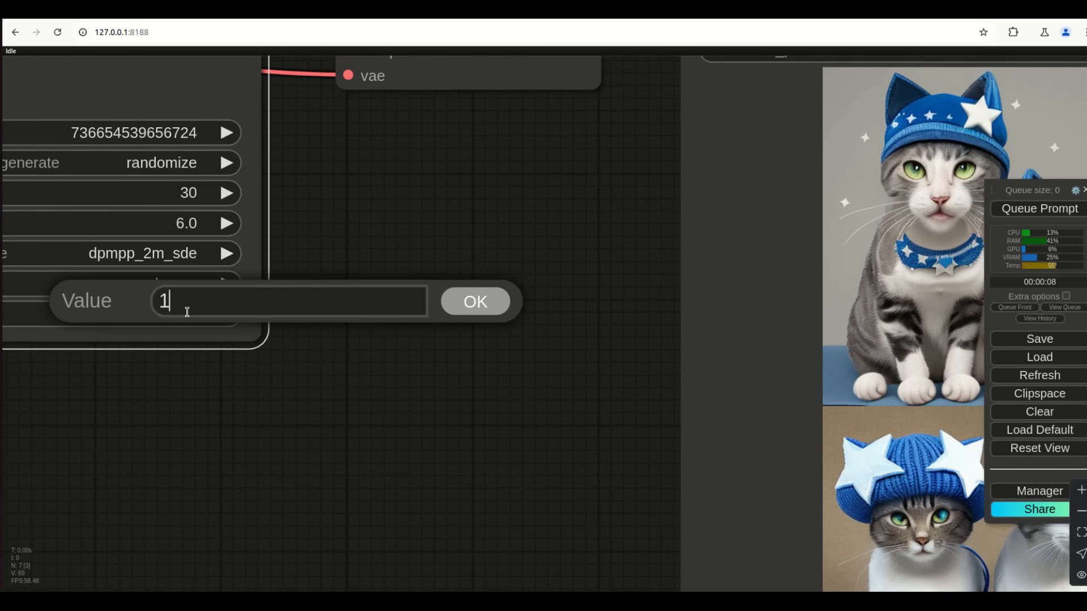
key("Return")
key("ctrl+Return")
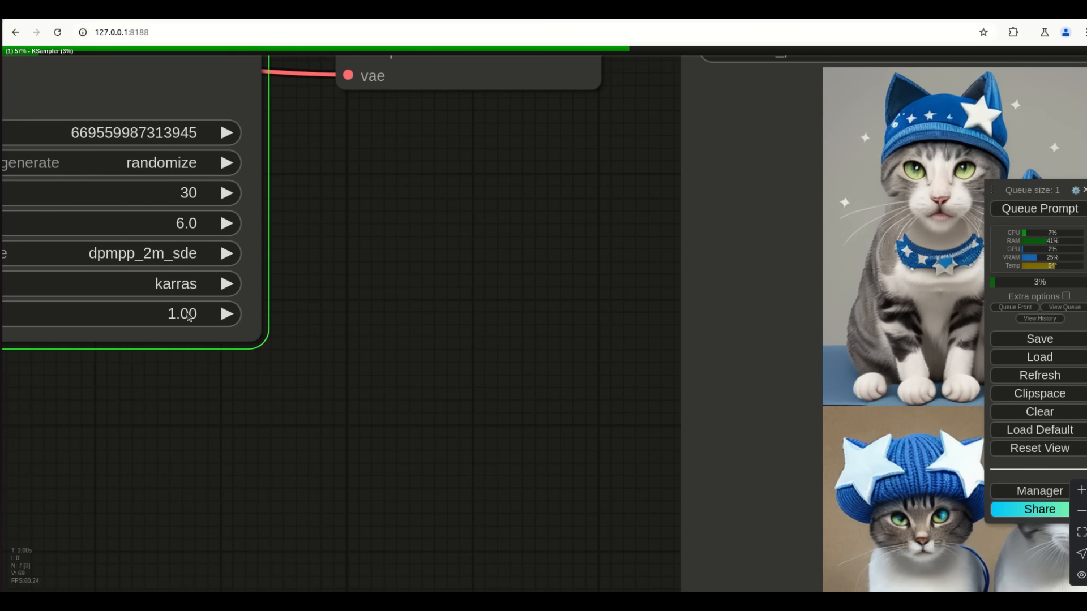
scroll(318, 378, "down", 6)
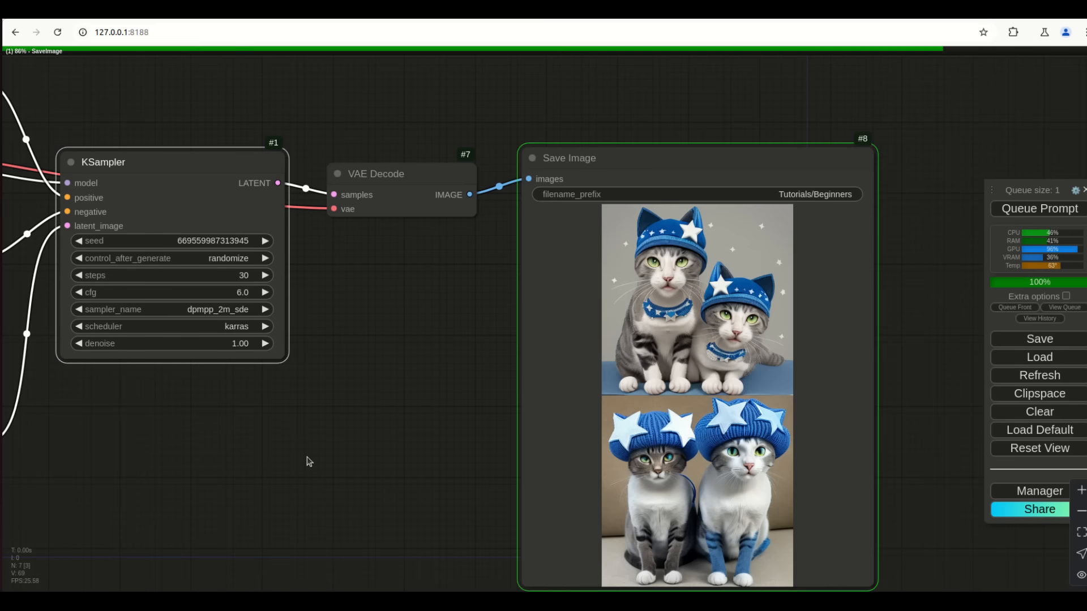
Move the VAE Decode node higher and the Save Image node down and left
left_click_drag(281, 444, 495, 426)
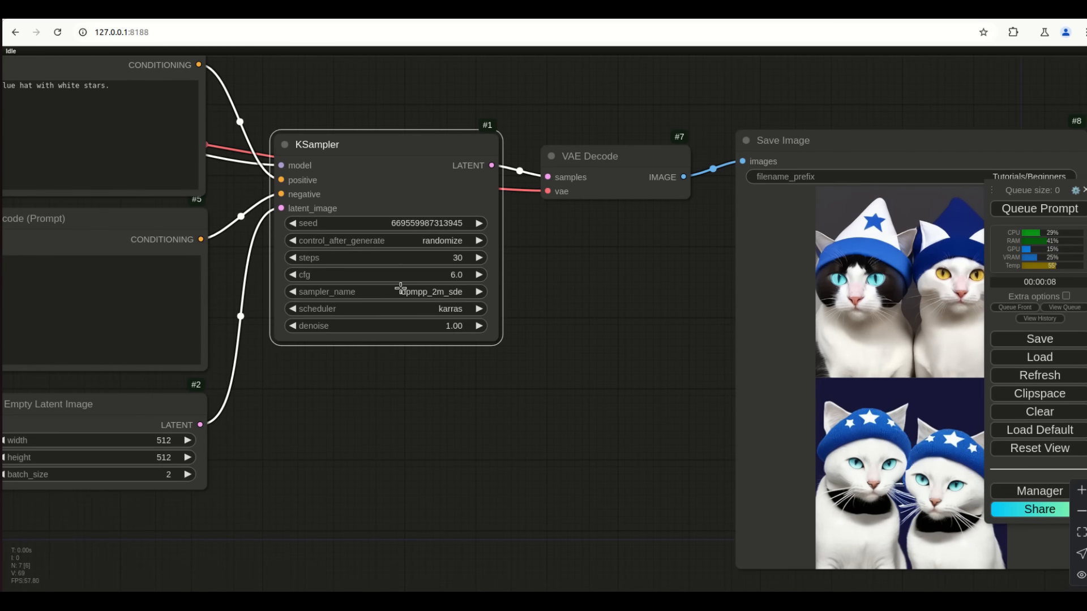
scroll(583, 344, "down", 3)
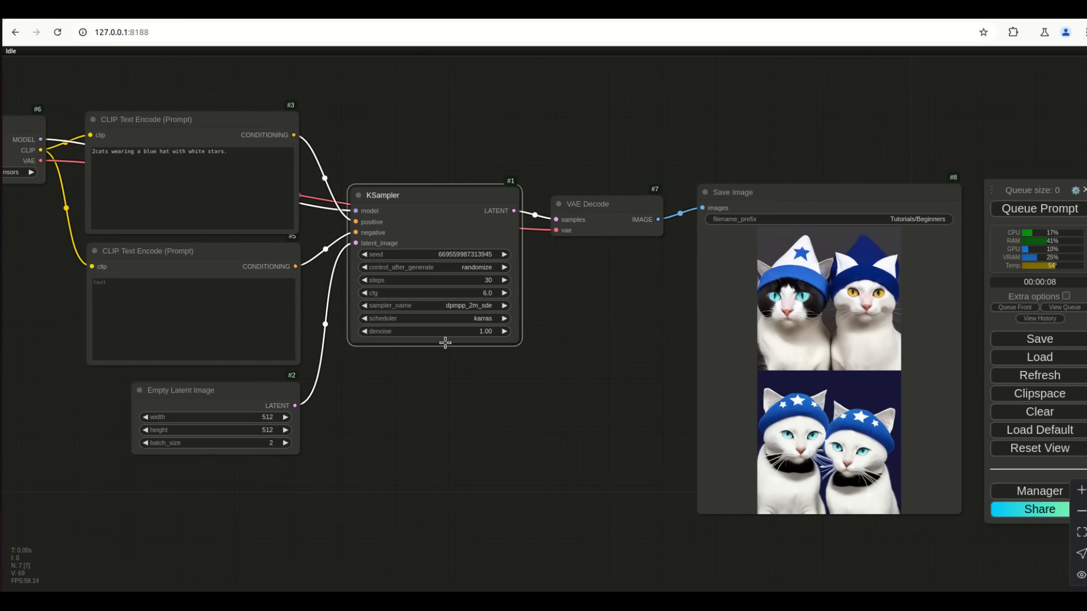
left_click_drag(389, 445, 432, 463)
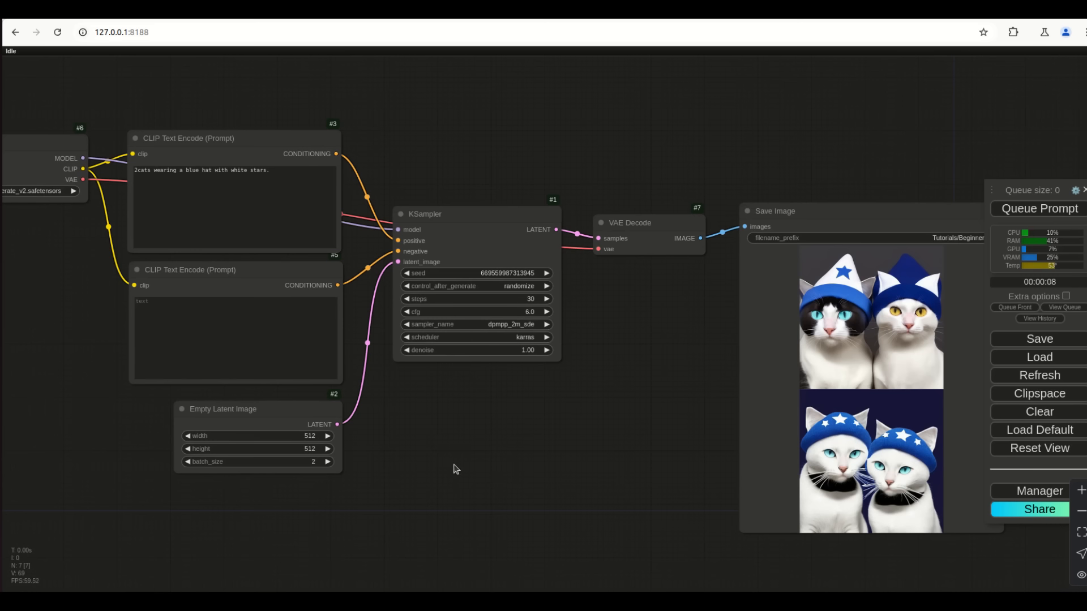
left_click_drag(499, 466, 487, 456)
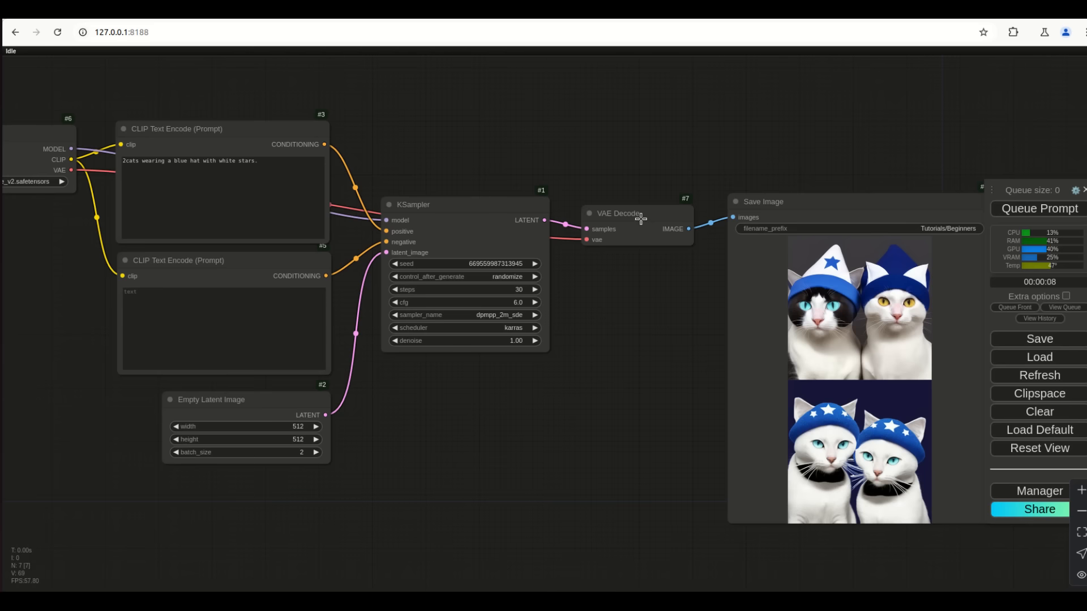
left_click_drag(641, 219, 636, 190)
left_click_drag(798, 203, 774, 261)
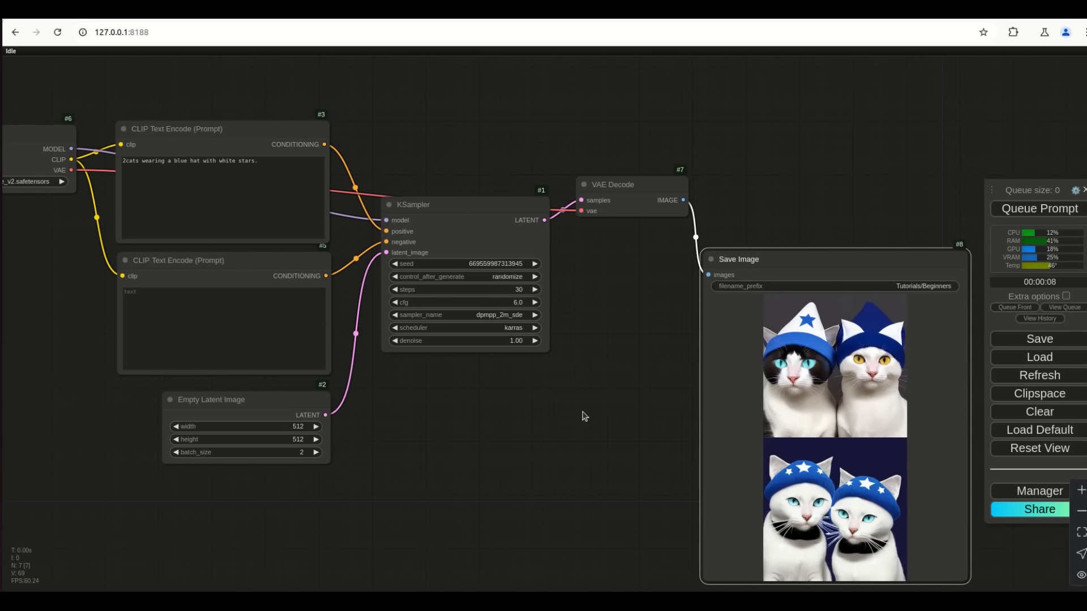